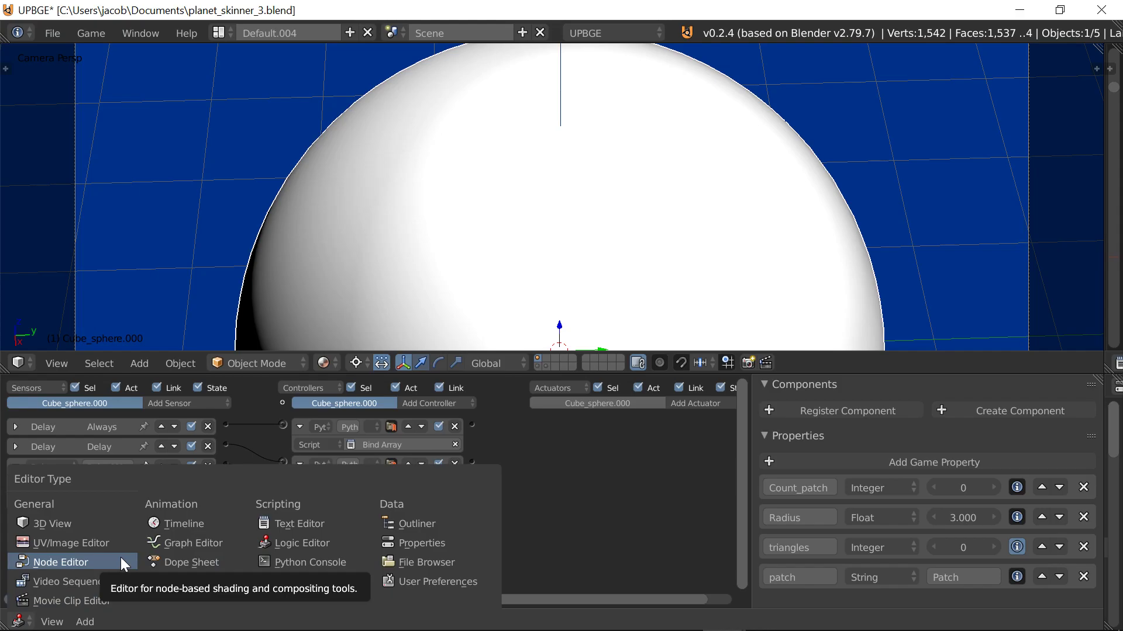
# Show the material nodes of the Patch plane on its own layer in an enlarged Node Editor.
pyautogui.click(108, 563)
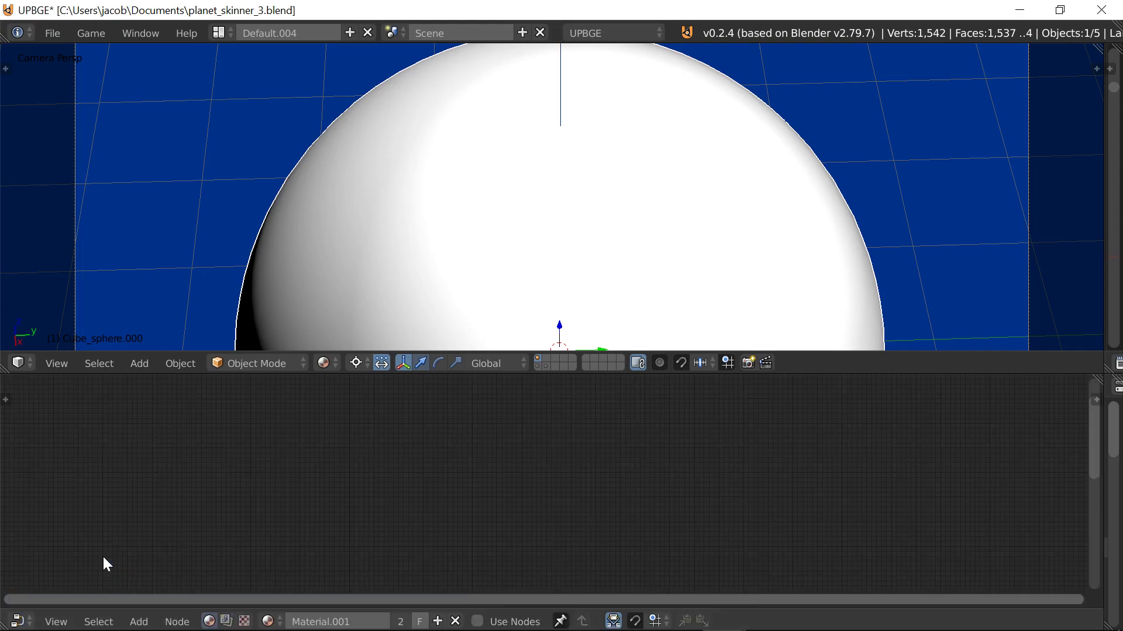
pyautogui.click(537, 366)
pyautogui.rightClick(857, 206)
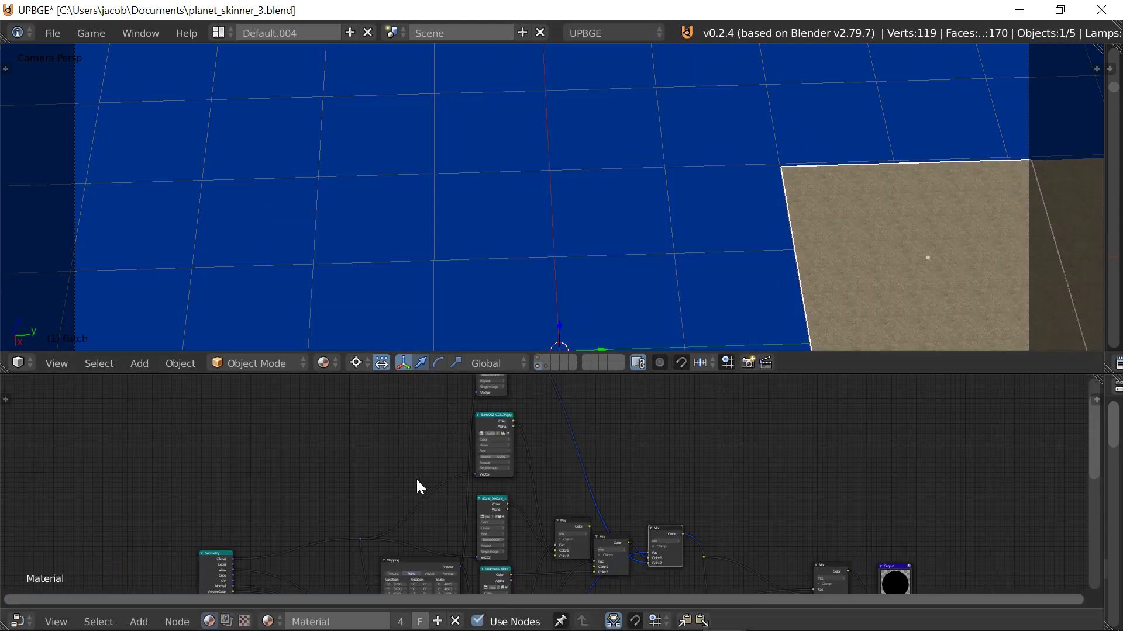
pyautogui.moveTo(563, 374); pyautogui.dragTo(506, 135)
pyautogui.moveTo(536, 462); pyautogui.dragTo(463, 341, button='middle')
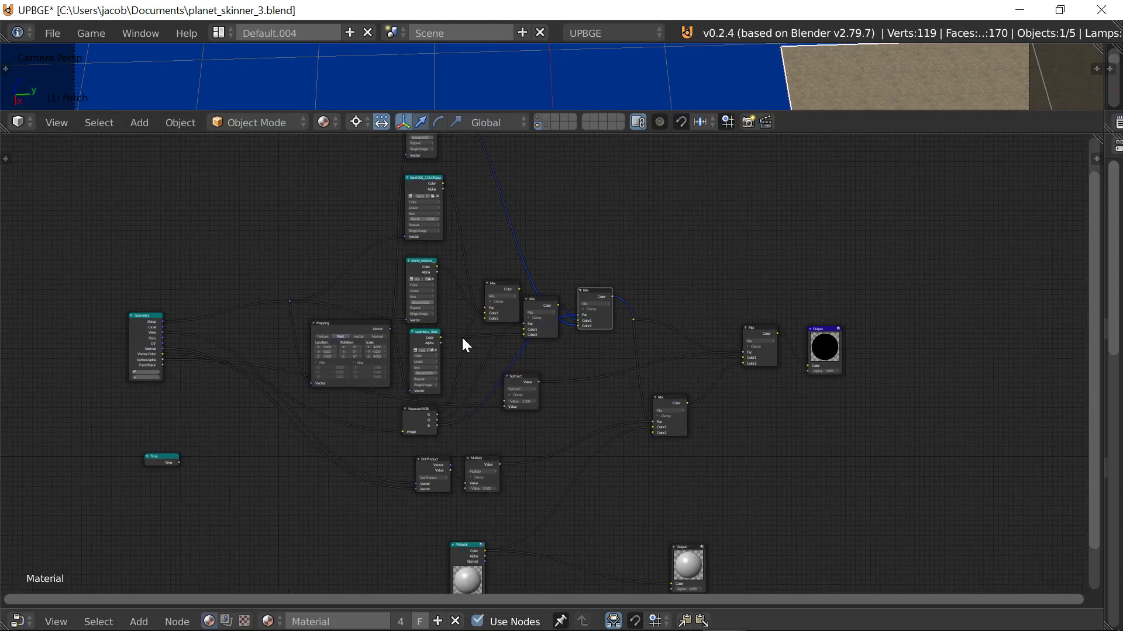
# Move the Mix node fed by the Multiply and Material nodes slightly down and right to make room before it.
pyautogui.scroll(3, 464, 341)
pyautogui.moveTo(473, 439); pyautogui.dragTo(512, 330, button='middle')
pyautogui.scroll(-2, 511, 330)
pyautogui.moveTo(498, 386); pyautogui.dragTo(588, 349, button='middle')
pyautogui.scroll(2, 577, 324)
pyautogui.moveTo(500, 344); pyautogui.dragTo(374, 415, button='middle')
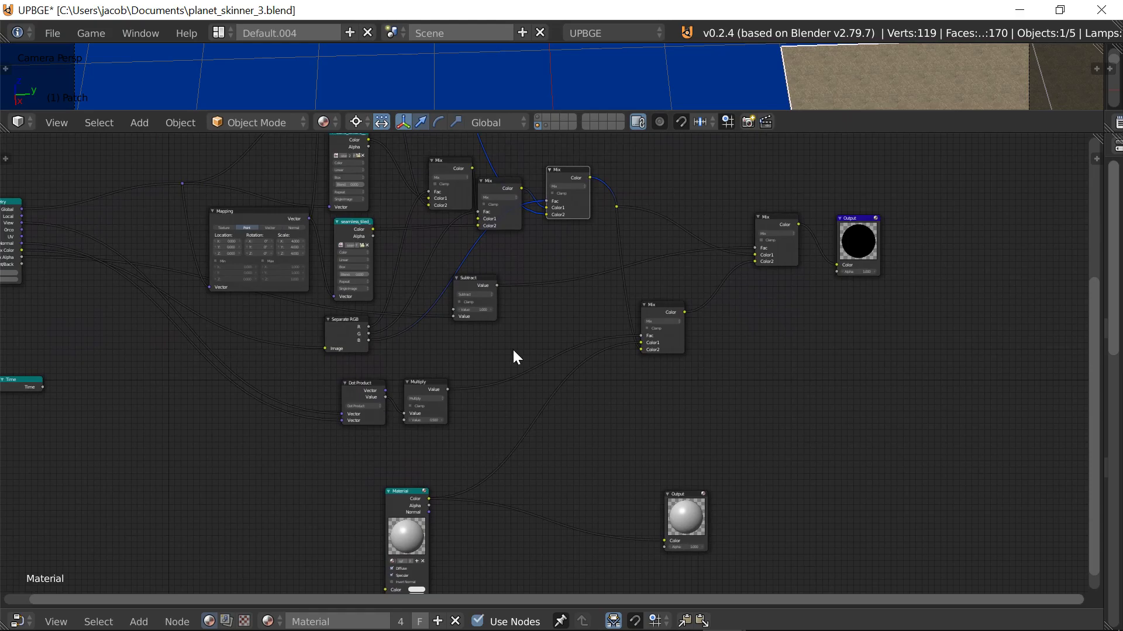
pyautogui.moveTo(538, 387); pyautogui.dragTo(534, 436, button='middle')
pyautogui.moveTo(660, 350)
pyautogui.mouseDown()
pyautogui.moveTo(672, 345)
pyautogui.moveTo(674, 365)
pyautogui.mouseUp()
pyautogui.moveTo(629, 407); pyautogui.dragTo(580, 426, button='middle')
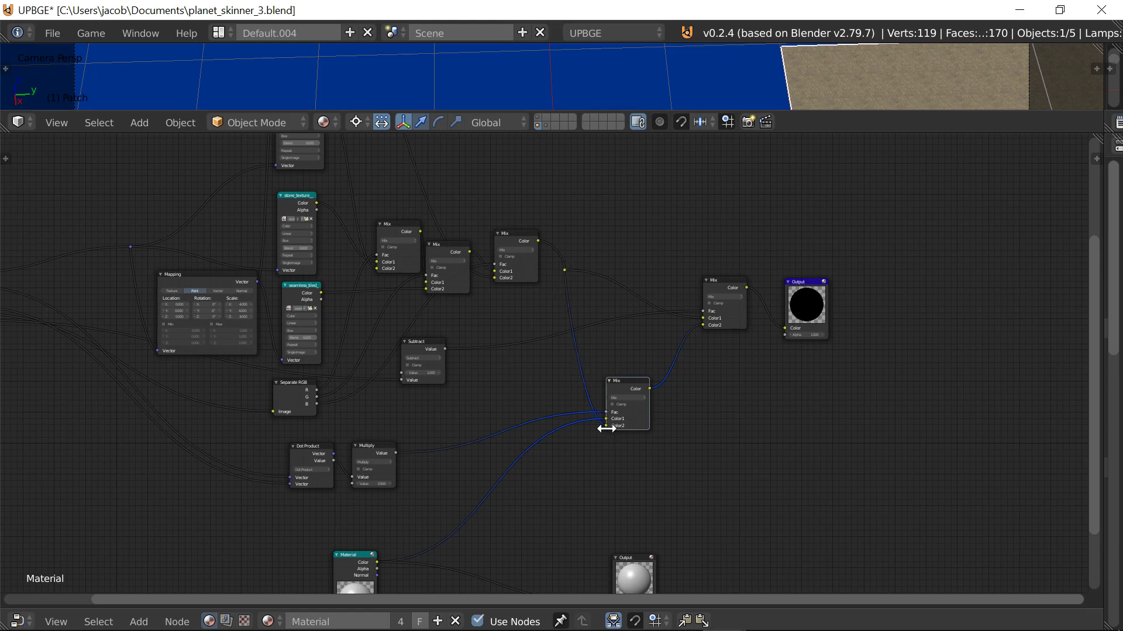
pyautogui.moveTo(619, 386); pyautogui.dragTo(625, 396)
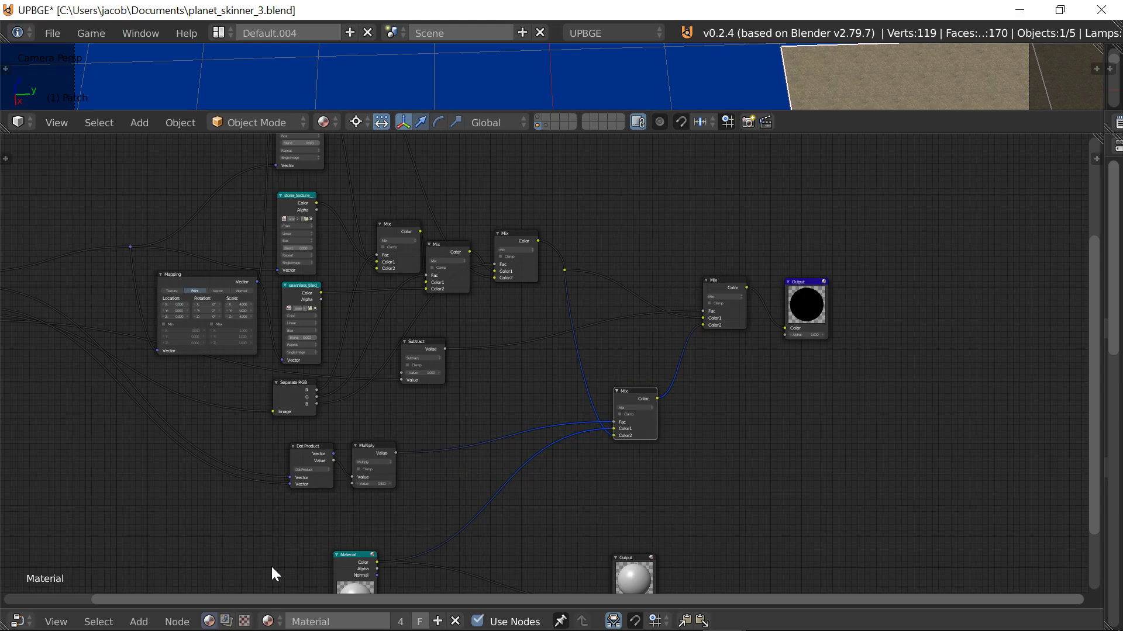
# Insert a MixRGB node on the texture colour link into the lower Mix node and set its Color2 to black.
pyautogui.click(138, 621)
pyautogui.moveTo(178, 552)
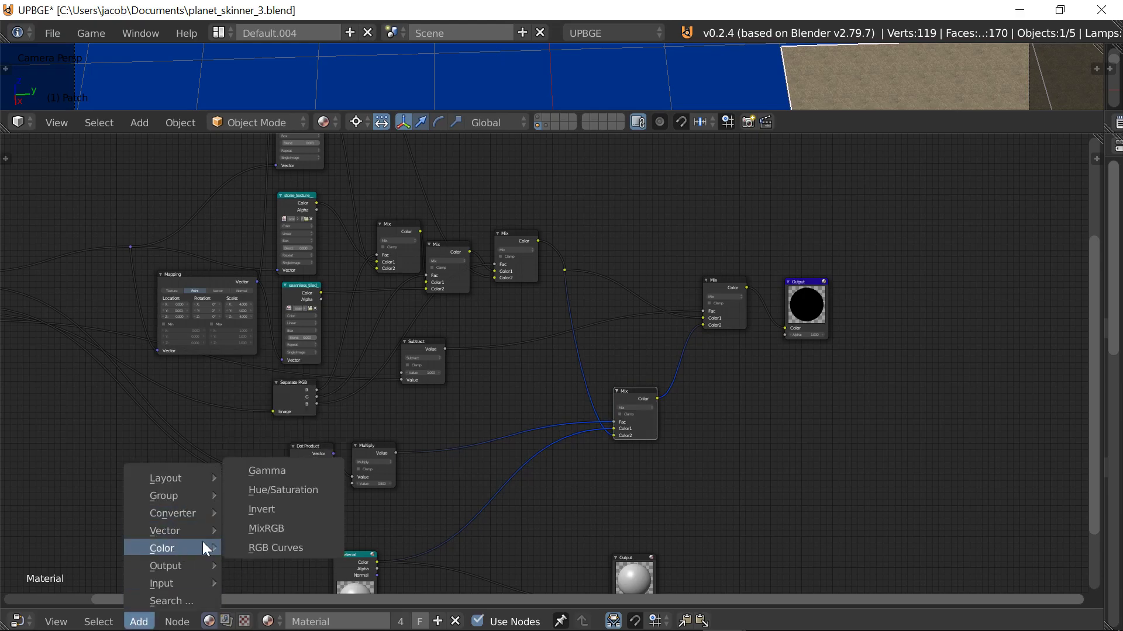
pyautogui.click(266, 528)
pyautogui.click(592, 345)
pyautogui.click(622, 392)
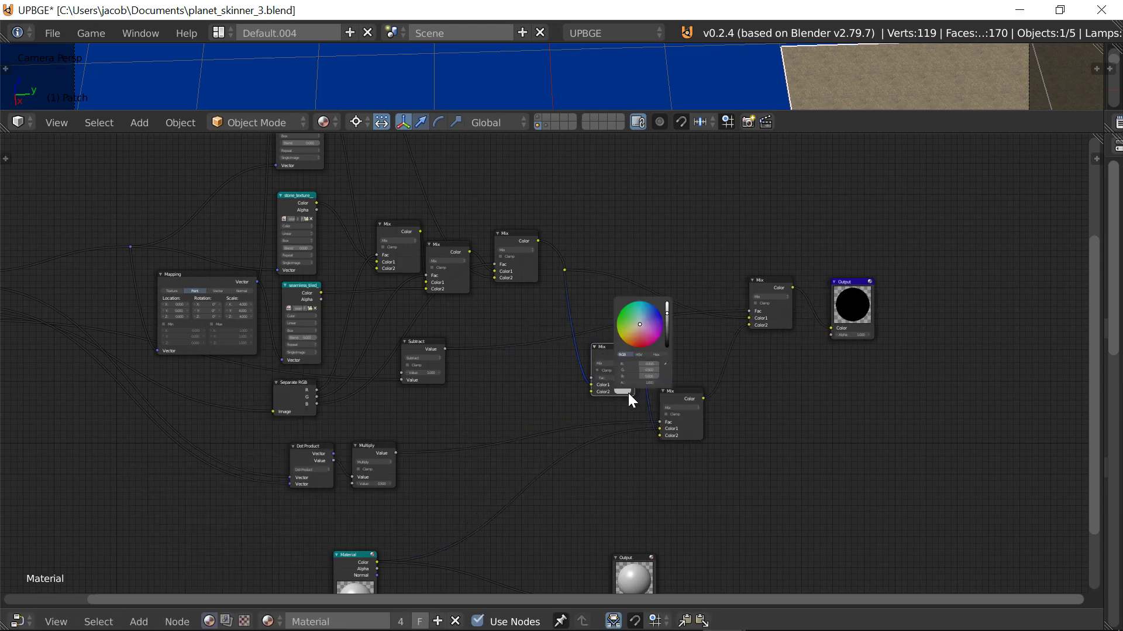
pyautogui.moveTo(666, 339); pyautogui.dragTo(665, 352)
# Connect the Subtract node's Value output to the Fac input of the new Mix node.
pyautogui.moveTo(388, 533); pyautogui.dragTo(491, 557, button='middle')
pyautogui.moveTo(466, 427); pyautogui.dragTo(620, 431, button='middle')
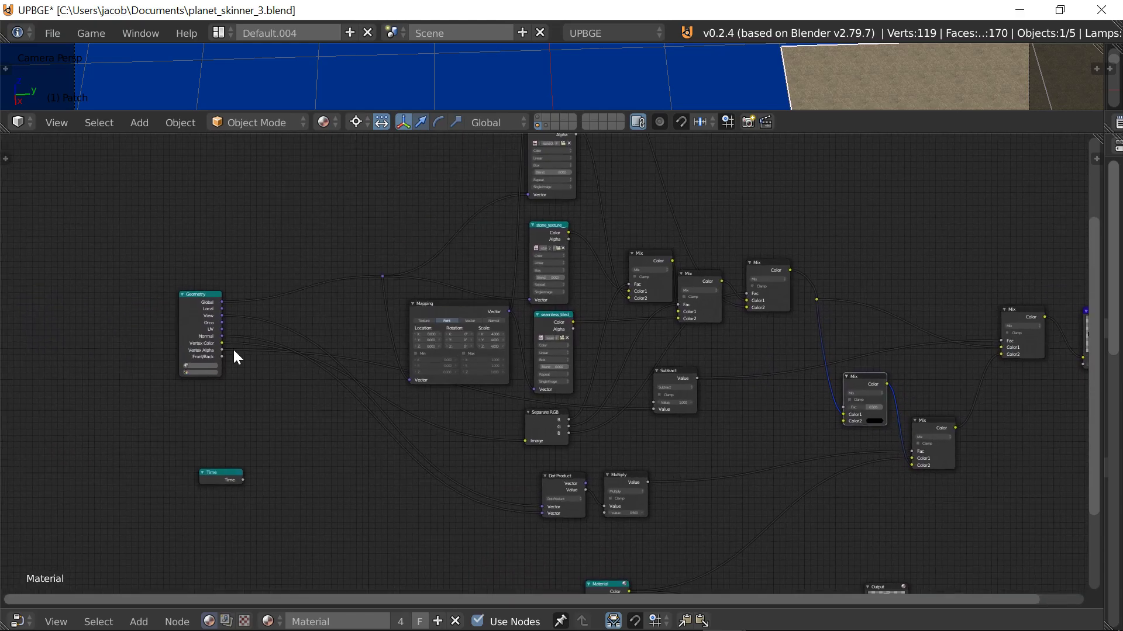
pyautogui.moveTo(698, 376); pyautogui.dragTo(847, 409)
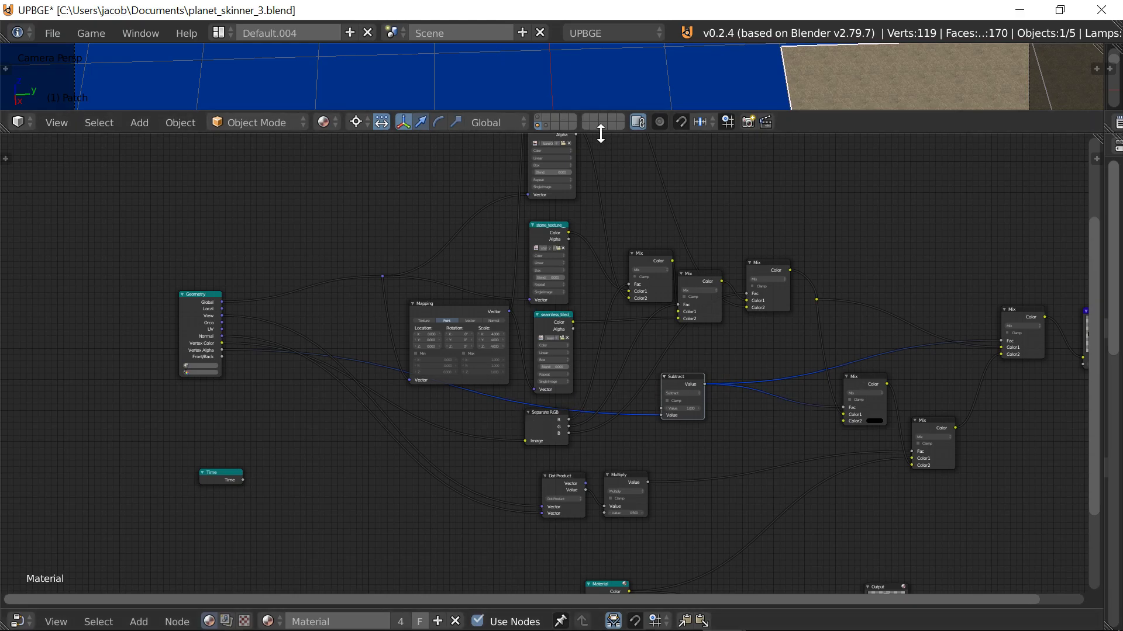
# Enlarge the 3D view, show the sphere's layer and run the game to examine the generated planet, then stop it.
pyautogui.moveTo(601, 133); pyautogui.dragTo(637, 585)
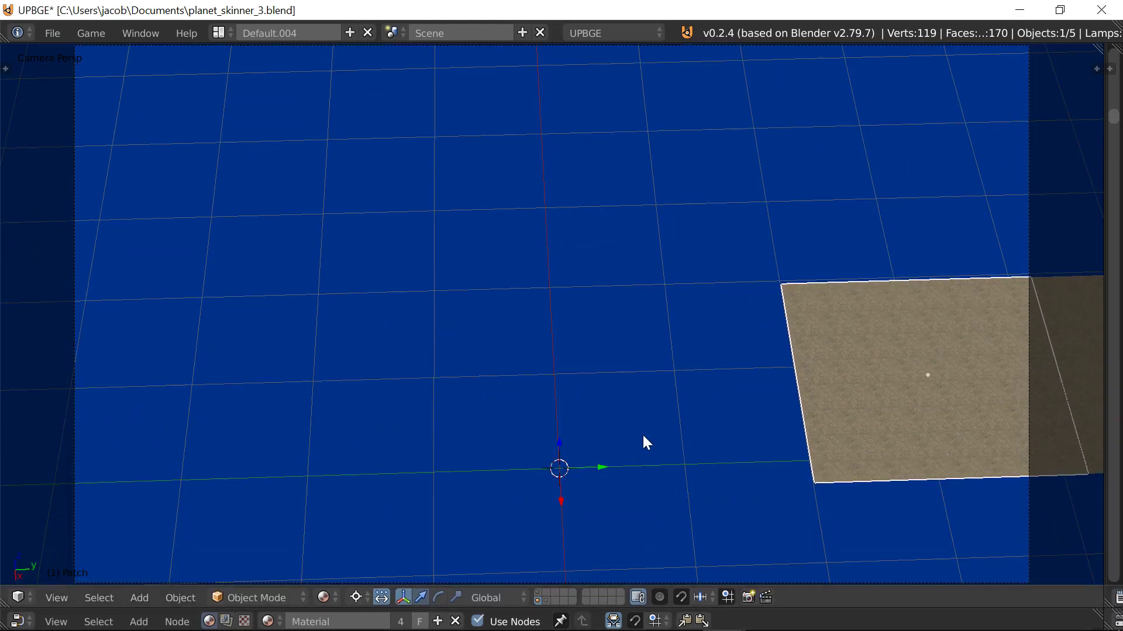
pyautogui.click(536, 593)
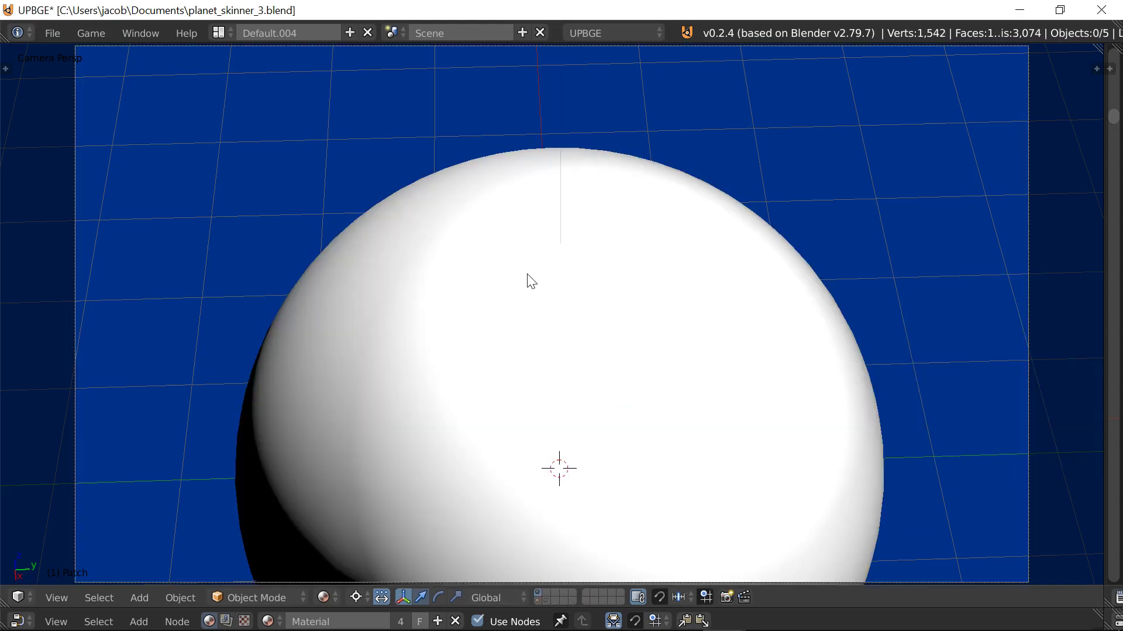
pyautogui.press('p')
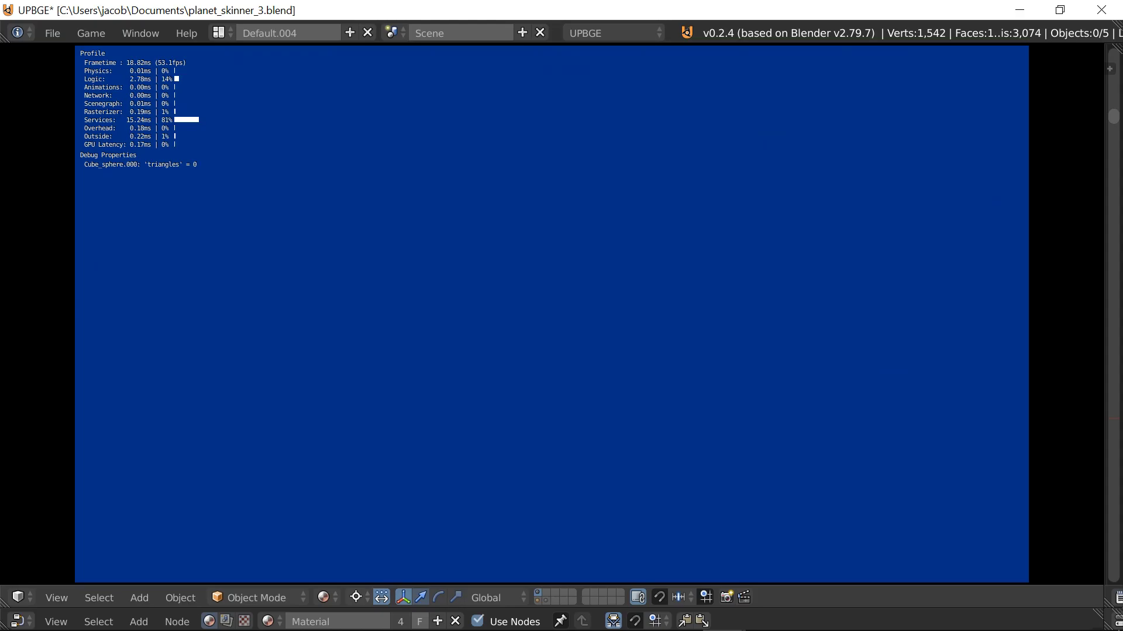
pyautogui.hotkey('alt', 'Tab')
pyautogui.hotkey('alt', 'Tab')
pyautogui.hotkey('alt', 'Tab')
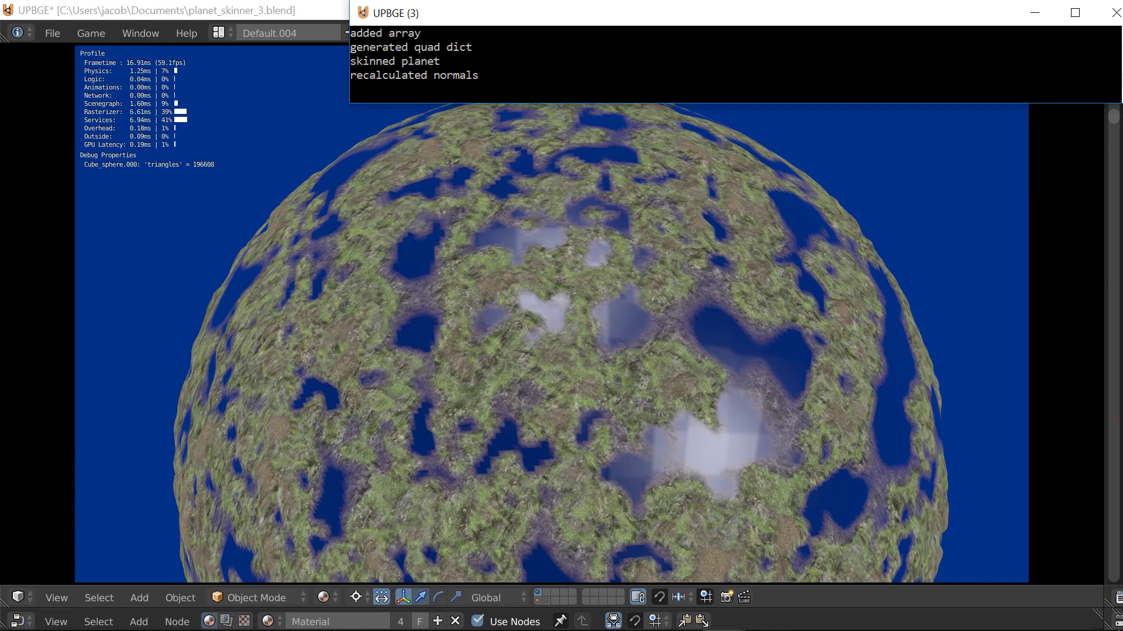
pyautogui.click(577, 399)
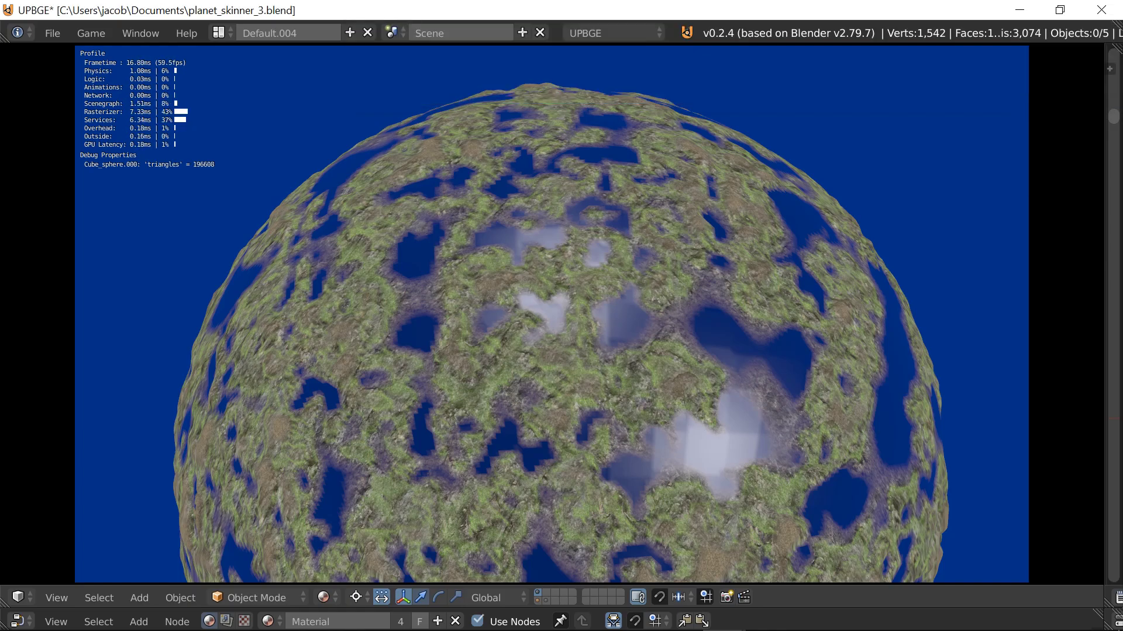
pyautogui.press('Escape')
# Reopen the node area, add a Material input node below the lower Mix node and create a new material in it.
pyautogui.moveTo(589, 608); pyautogui.dragTo(589, 275)
pyautogui.scroll(2, 478, 441)
pyautogui.moveTo(554, 520); pyautogui.dragTo(457, 509, button='middle')
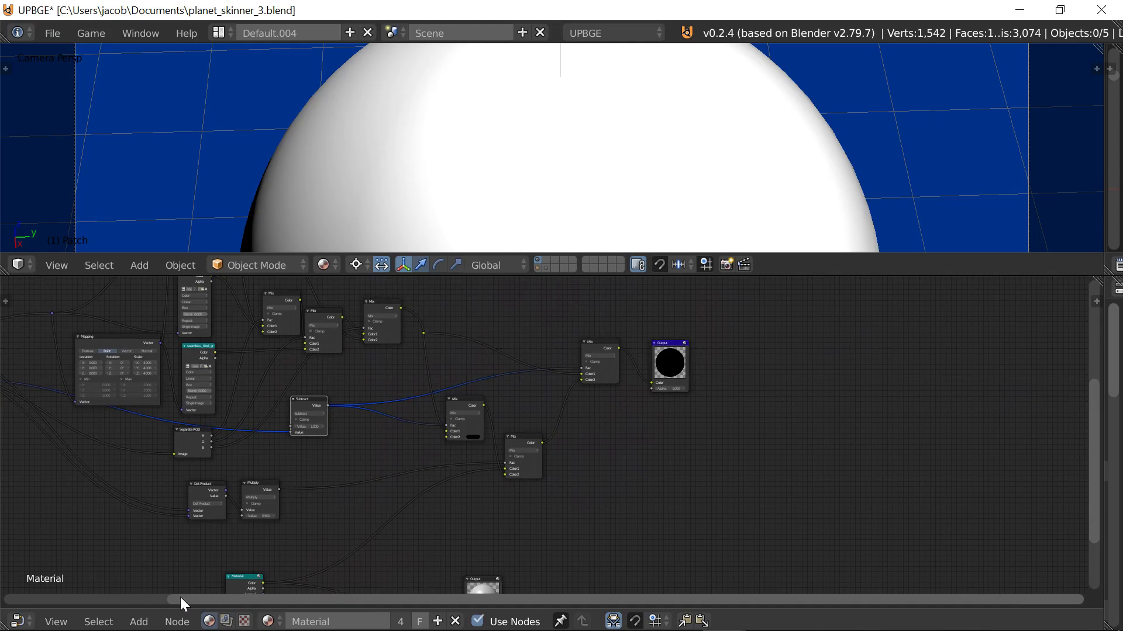
pyautogui.click(139, 621)
pyautogui.moveTo(165, 547)
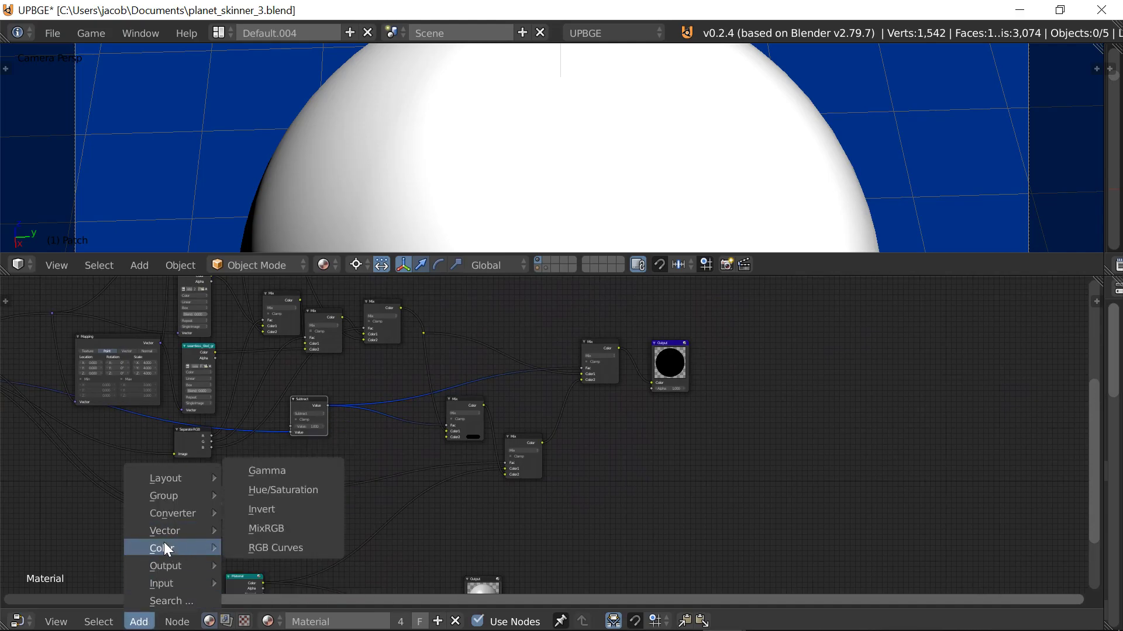
pyautogui.moveTo(175, 584)
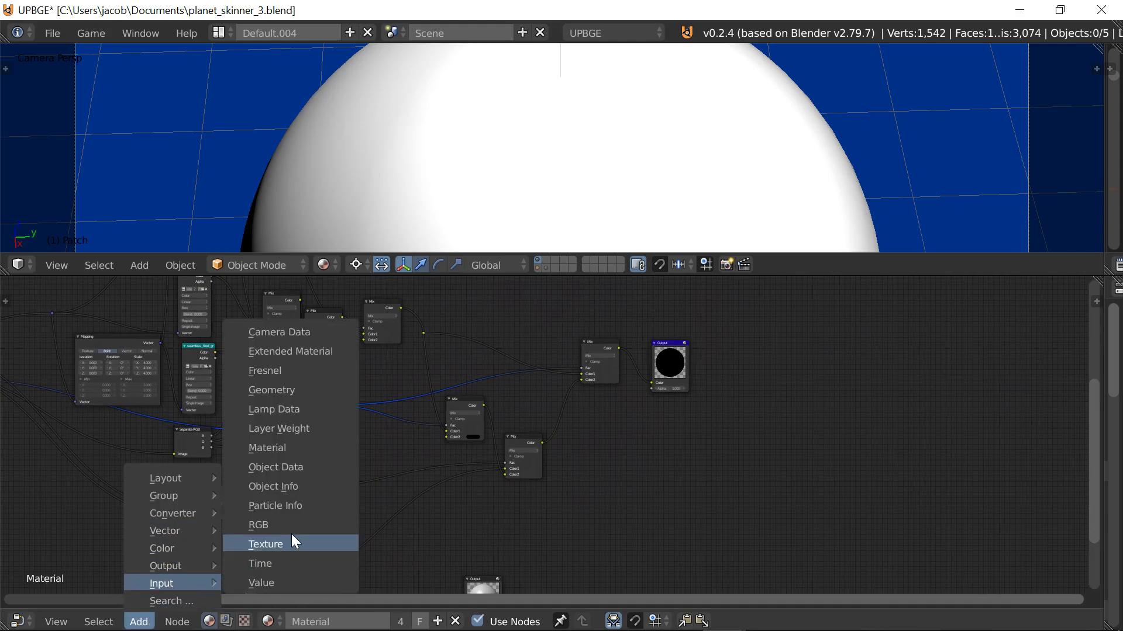
pyautogui.click(270, 452)
pyautogui.click(542, 520)
pyautogui.moveTo(610, 544); pyautogui.dragTo(524, 466, button='middle')
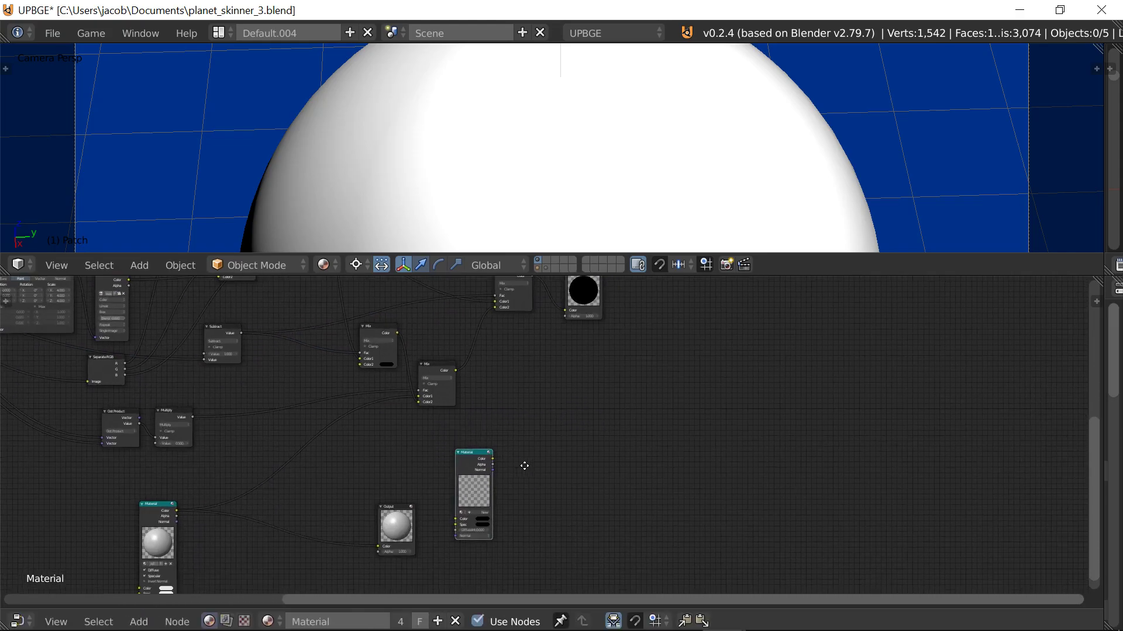
pyautogui.scroll(1, 525, 466)
pyautogui.click(473, 525)
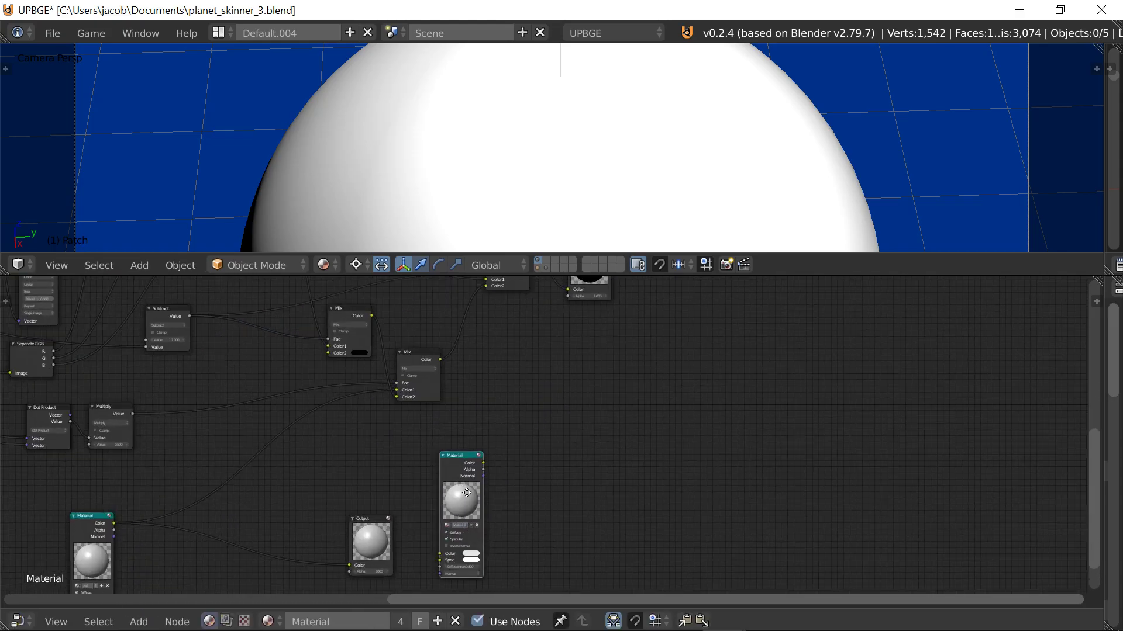
# Move the final Mix and Output nodes to the right and place the new Material node beneath the lower Mix node.
pyautogui.scroll(-2, 468, 526)
pyautogui.moveTo(523, 549); pyautogui.dragTo(549, 563, button='middle')
pyautogui.scroll(1, 548, 564)
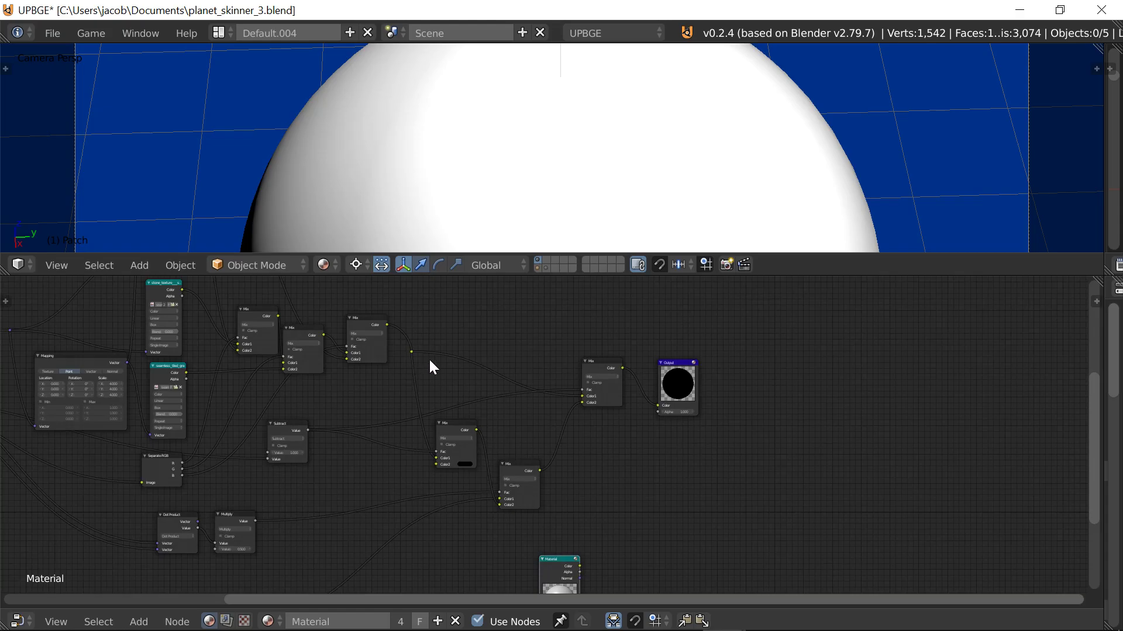
pyautogui.scroll(1, 426, 367)
pyautogui.moveTo(613, 350); pyautogui.dragTo(632, 374)
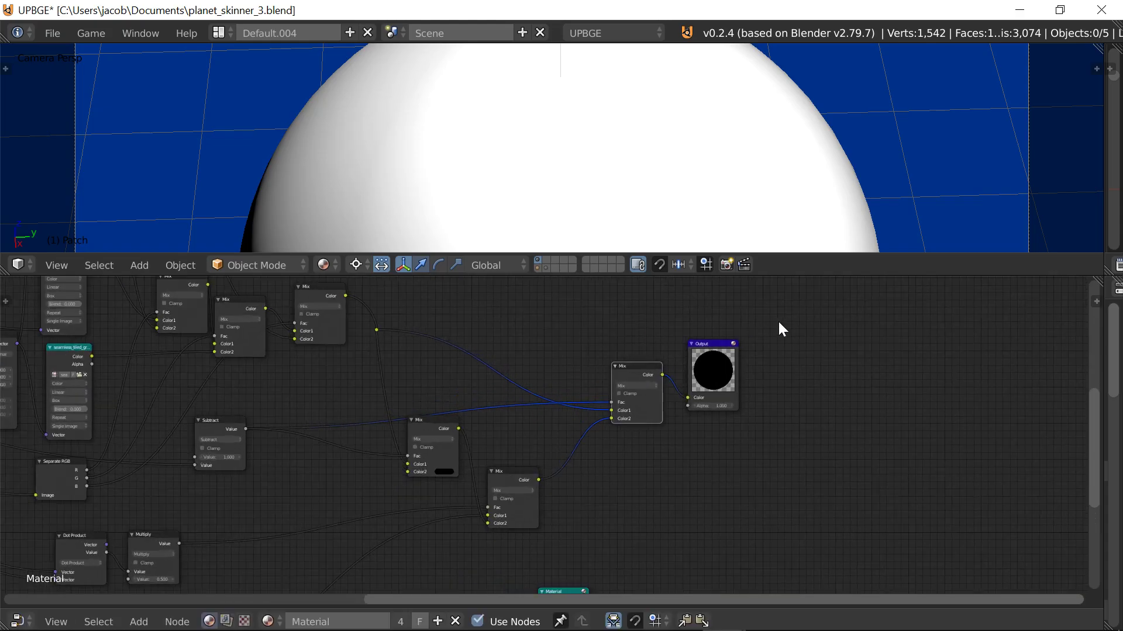
pyautogui.moveTo(707, 349); pyautogui.dragTo(743, 349)
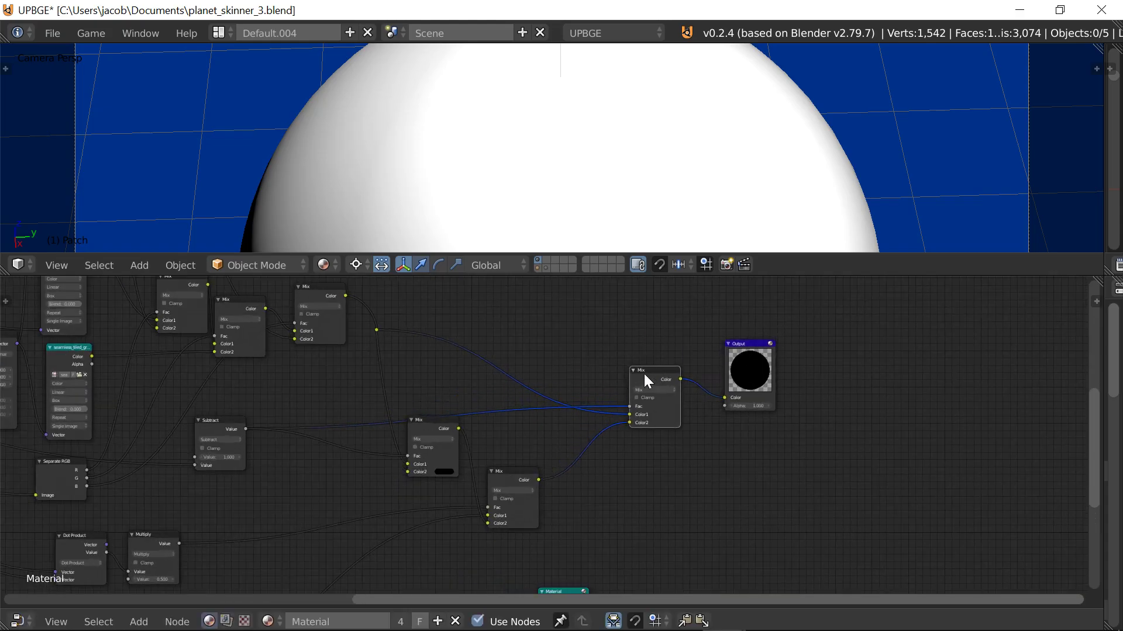
pyautogui.scroll(-2, 602, 457)
pyautogui.moveTo(527, 509); pyautogui.dragTo(493, 482)
pyautogui.moveTo(516, 436); pyautogui.dragTo(416, 497, button='middle')
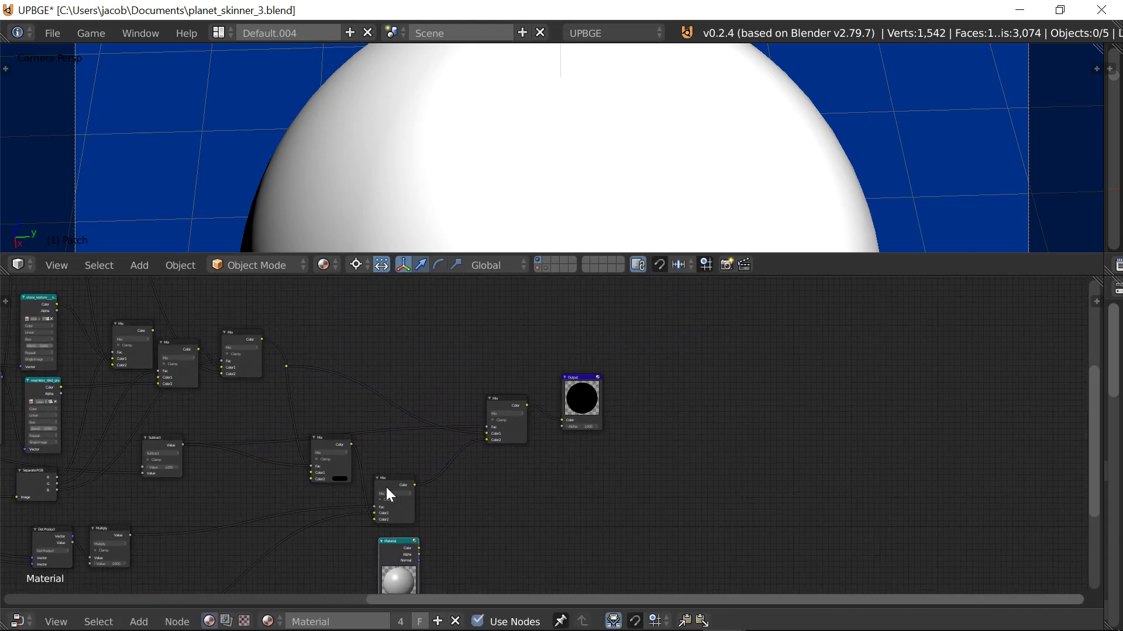
# Insert a MixRGB node on the link into the final Mix node's Color1 and connect the new Material's Color to its Color2.
pyautogui.click(139, 621)
pyautogui.moveTo(182, 550)
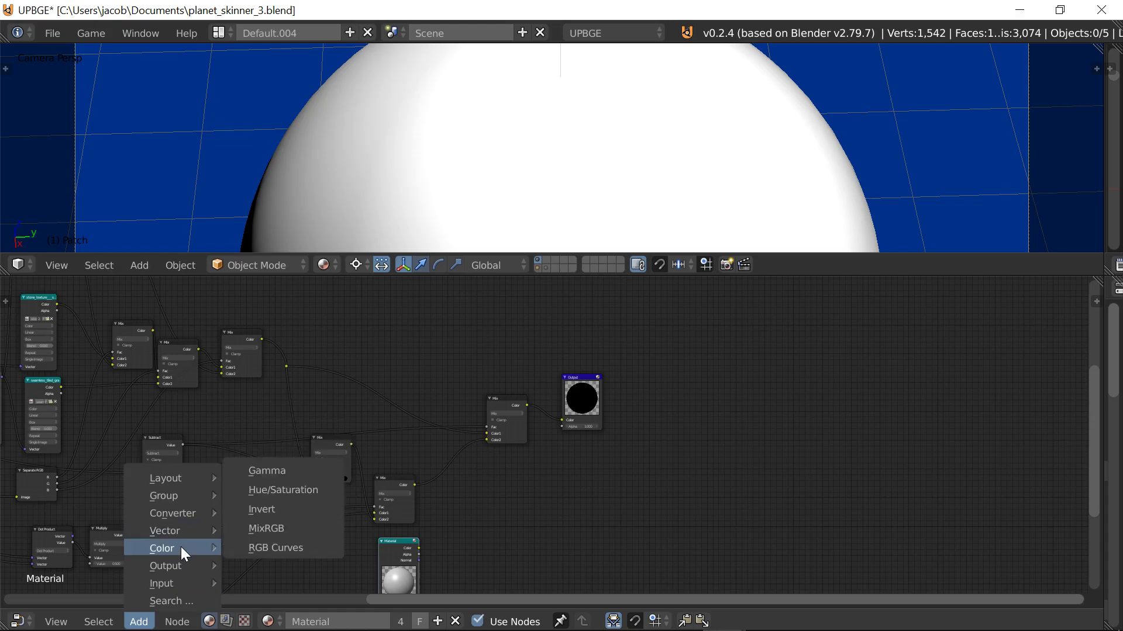
pyautogui.click(293, 528)
pyautogui.click(387, 359)
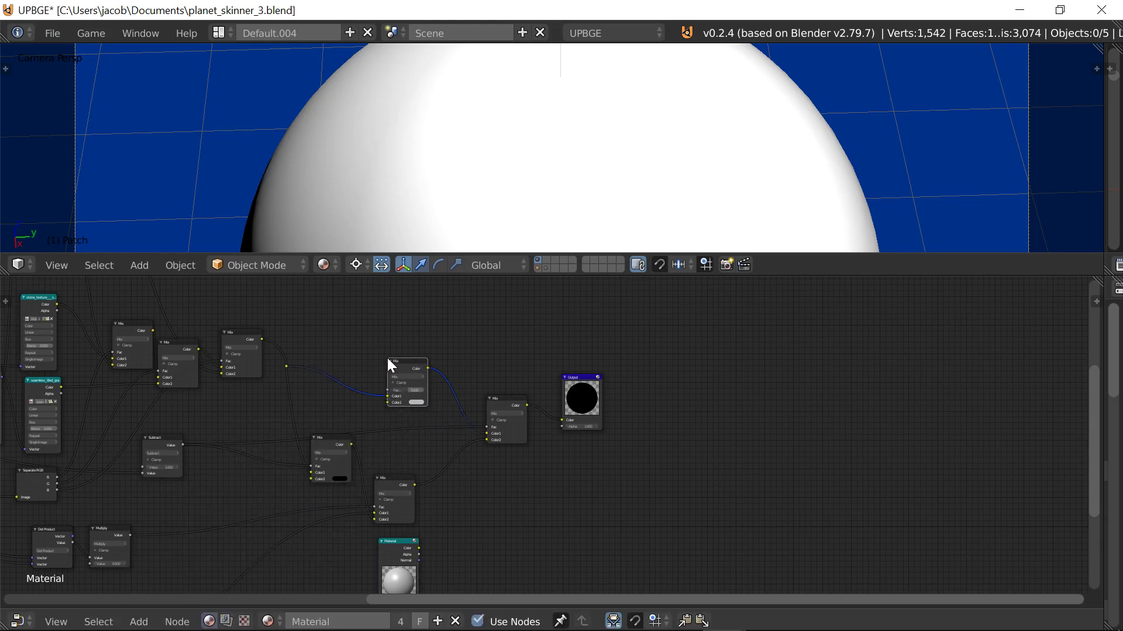
pyautogui.moveTo(419, 548); pyautogui.dragTo(385, 401)
pyautogui.moveTo(433, 568); pyautogui.dragTo(408, 541, button='middle')
pyautogui.moveTo(377, 533); pyautogui.dragTo(286, 525)
# Set the inserted Mix node's blend type to Multiply and its Fac to 1.000.
pyautogui.moveTo(401, 411); pyautogui.dragTo(416, 519, button='middle')
pyautogui.scroll(8, 308, 464)
pyautogui.click(276, 472)
pyautogui.click(277, 479)
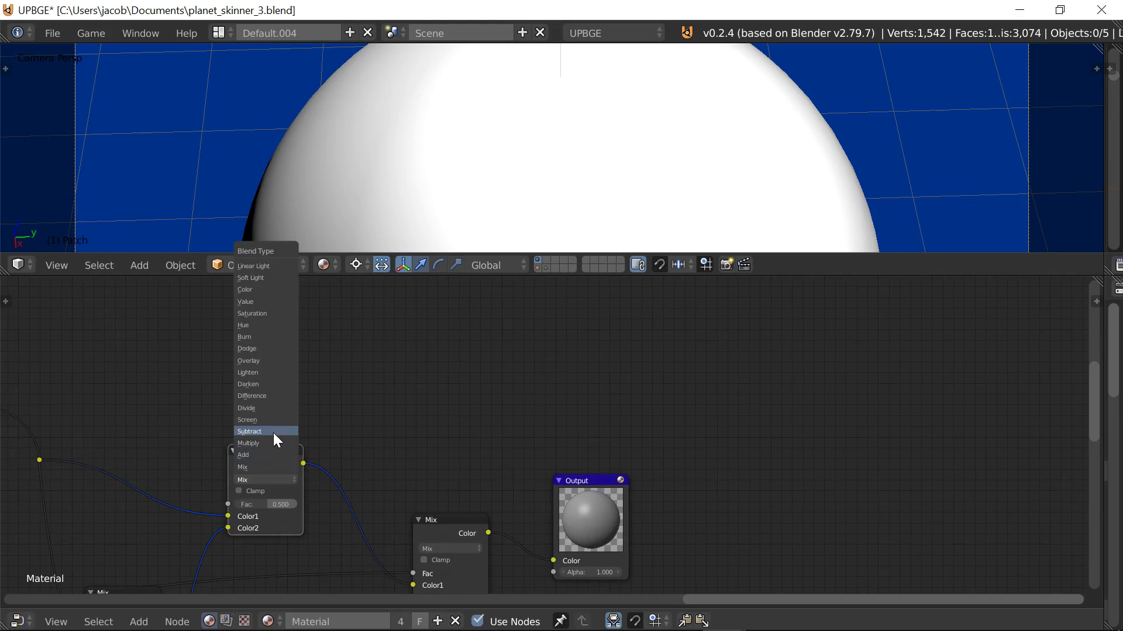
pyautogui.click(272, 441)
pyautogui.moveTo(275, 504); pyautogui.dragTo(518, 404)
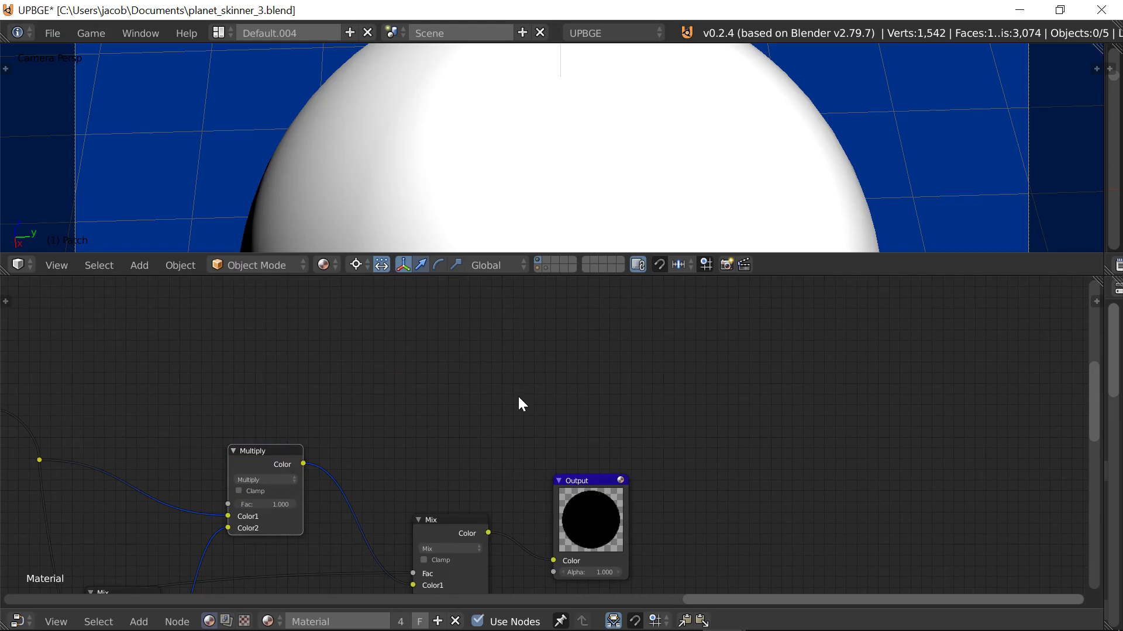
# Switch the lower area to the Logic Editor and set the sphere's patch game property to Patch2.
pyautogui.moveTo(526, 274); pyautogui.dragTo(529, 584)
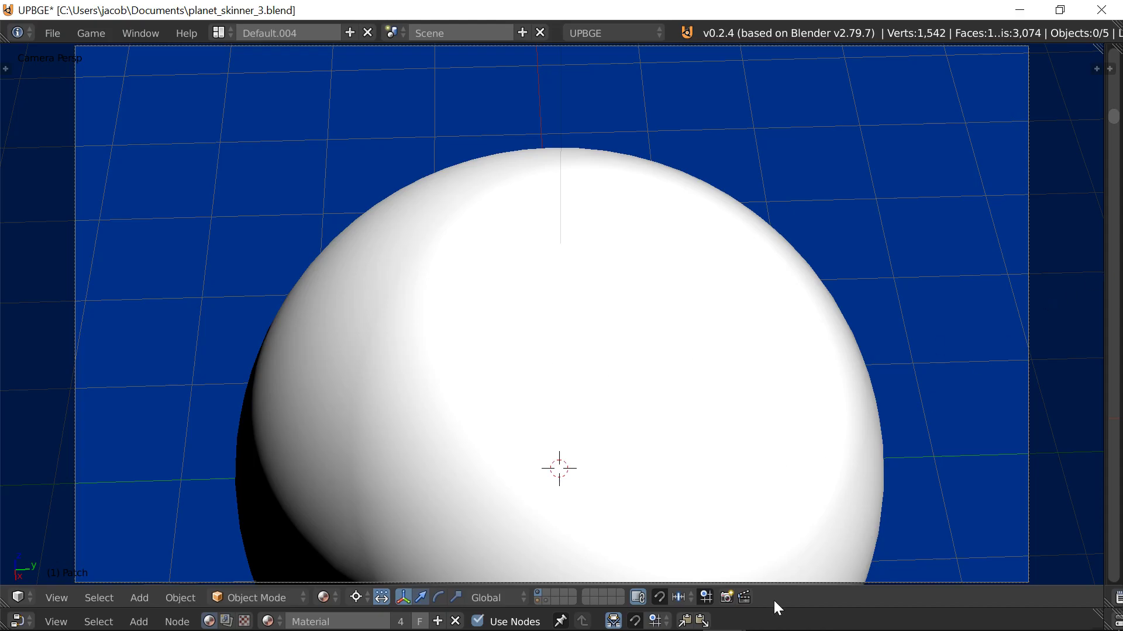
pyautogui.moveTo(773, 611); pyautogui.dragTo(735, 355)
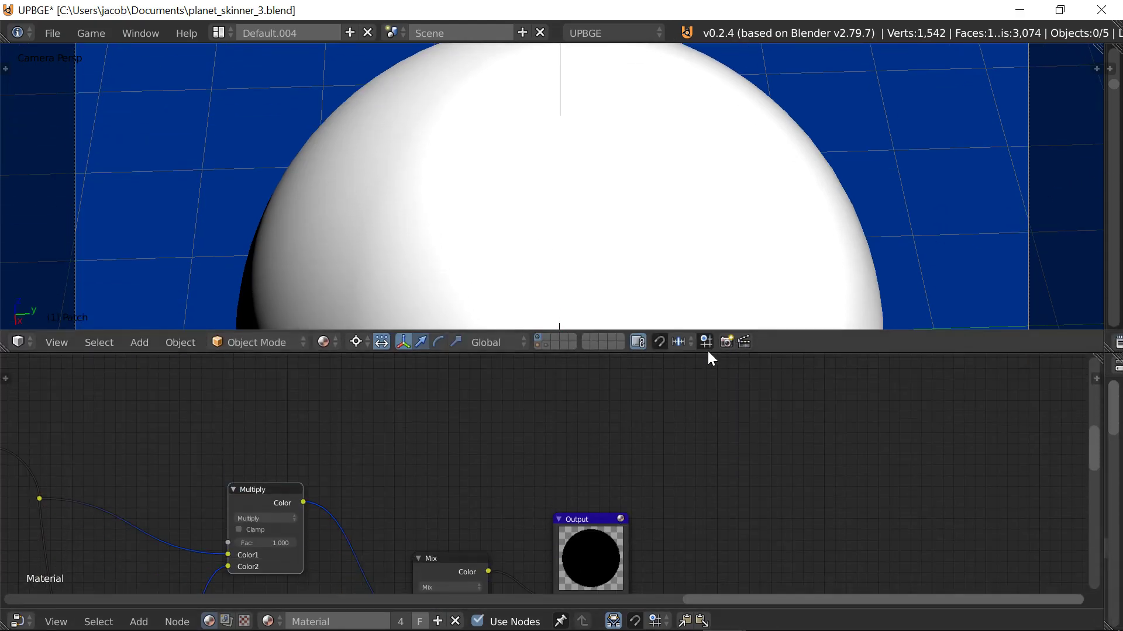
pyautogui.click(21, 621)
pyautogui.click(281, 542)
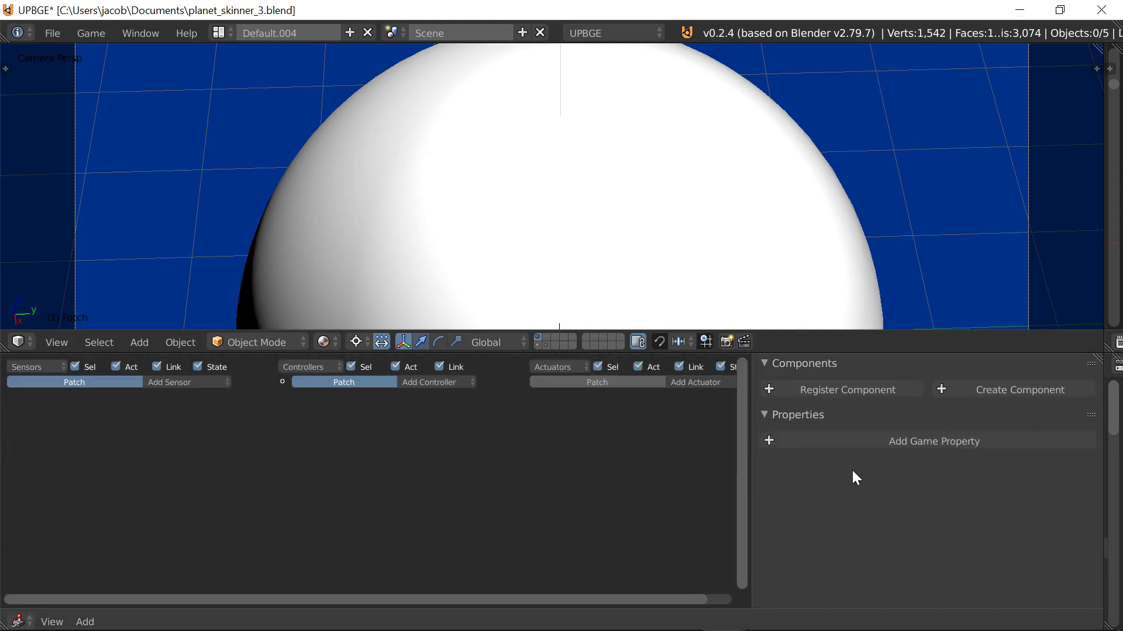
pyautogui.rightClick(664, 310)
pyautogui.click(934, 558)
pyautogui.click(966, 558)
pyautogui.write('2')
pyautogui.click(974, 593)
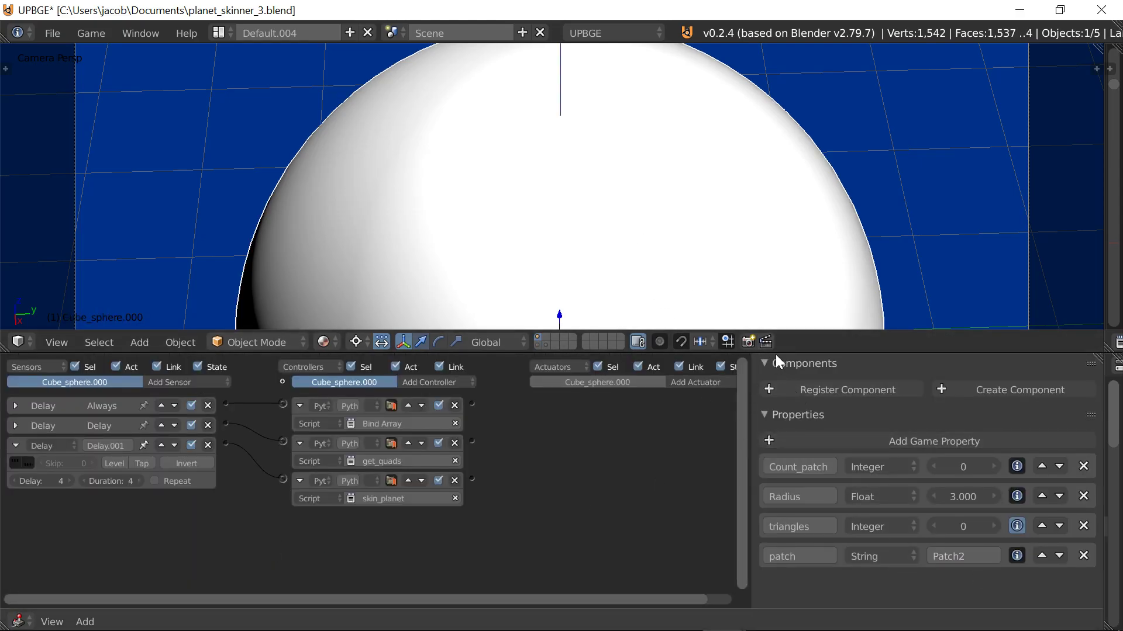
# Enlarge the 3D view and run the game to examine the planet built with the Patch2 mesh.
pyautogui.moveTo(775, 352); pyautogui.dragTo(771, 608)
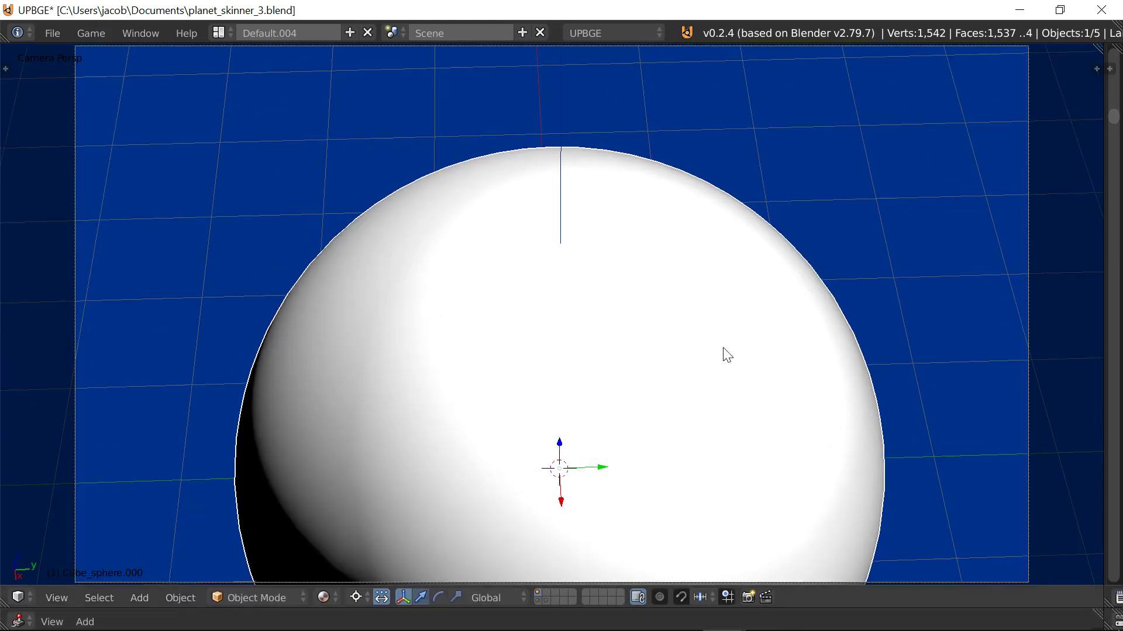
pyautogui.press('p')
pyautogui.hotkey('alt', 'Tab')
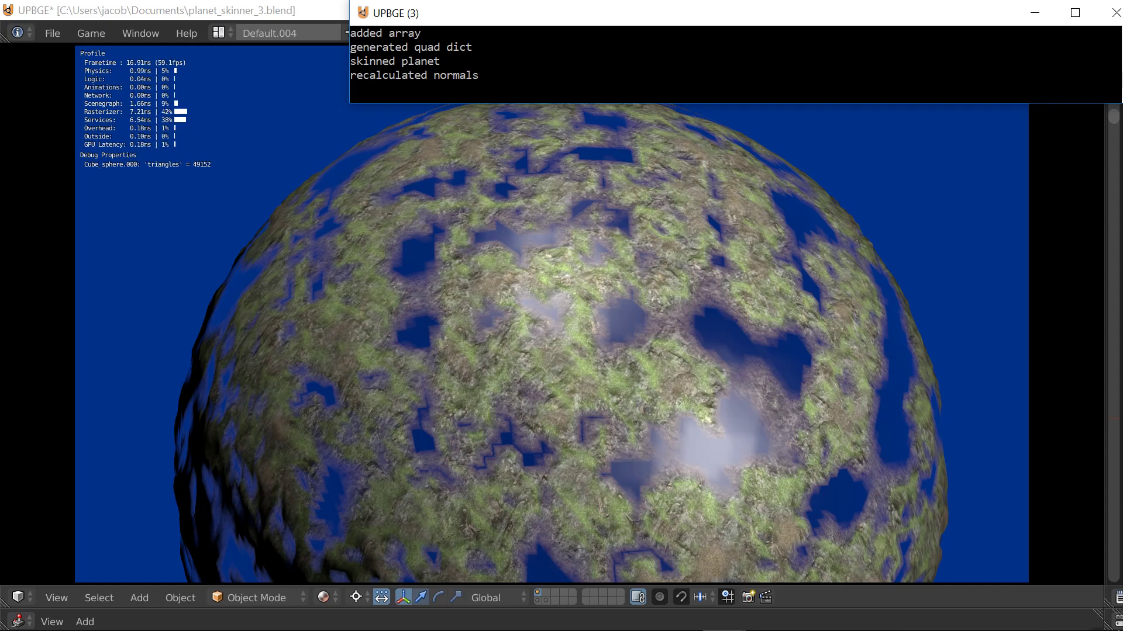
pyautogui.hotkey('alt', 'Tab')
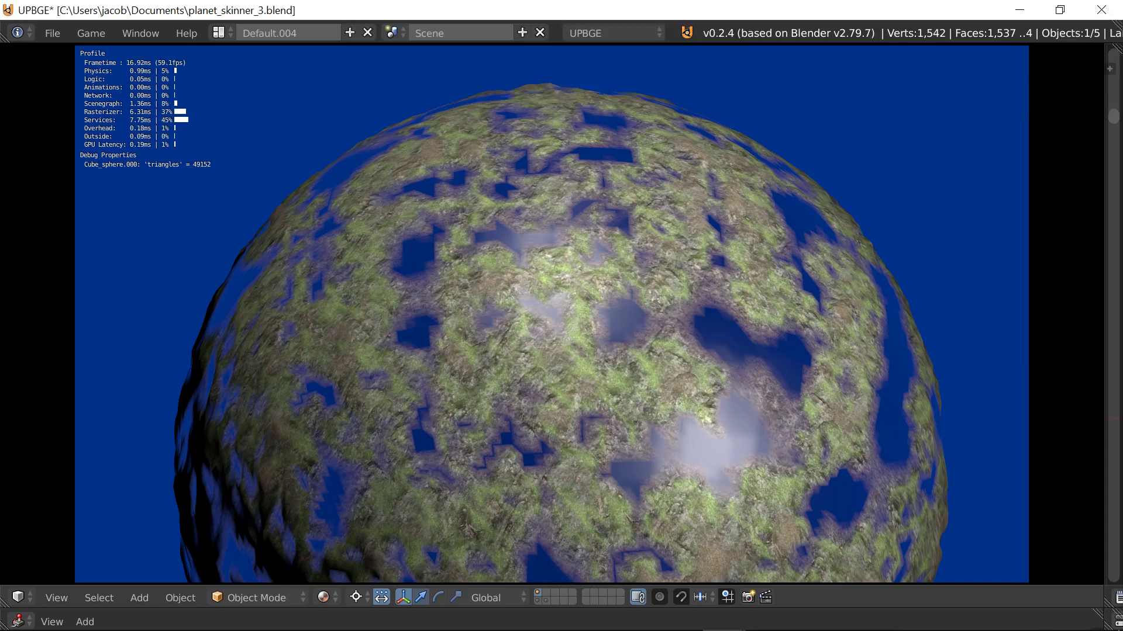
# Stop the game and resize the areas so the 3D view, Logic Editor, script and properties are all visible.
pyautogui.press('Escape')
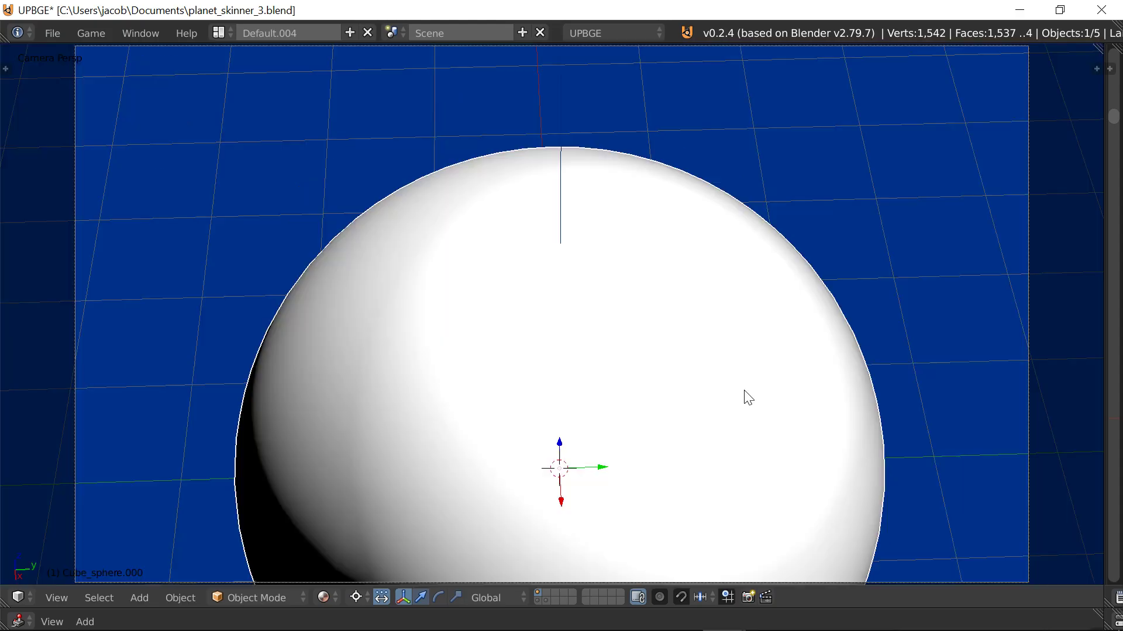
pyautogui.moveTo(749, 609); pyautogui.dragTo(712, 221)
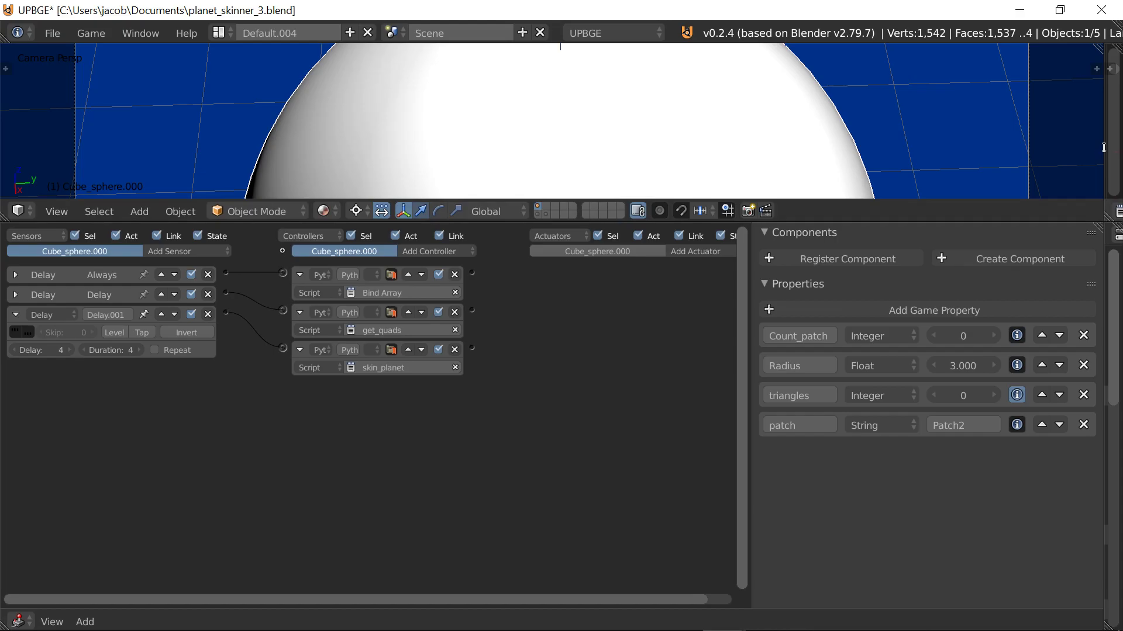
pyautogui.moveTo(1104, 147); pyautogui.dragTo(747, 196)
pyautogui.click(617, 419)
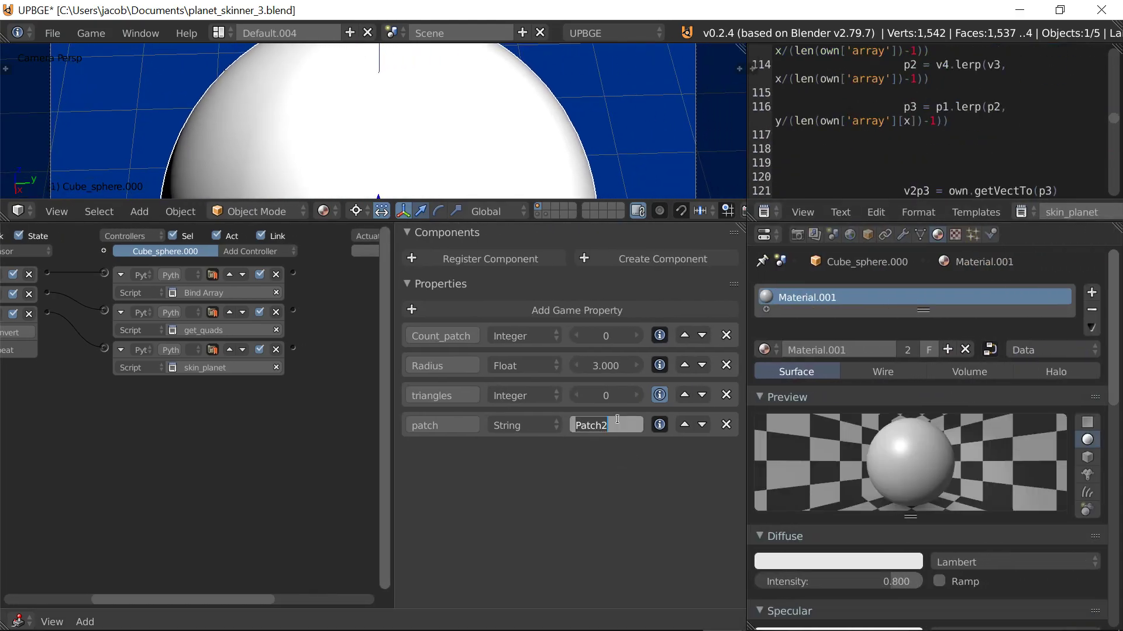
pyautogui.click(601, 475)
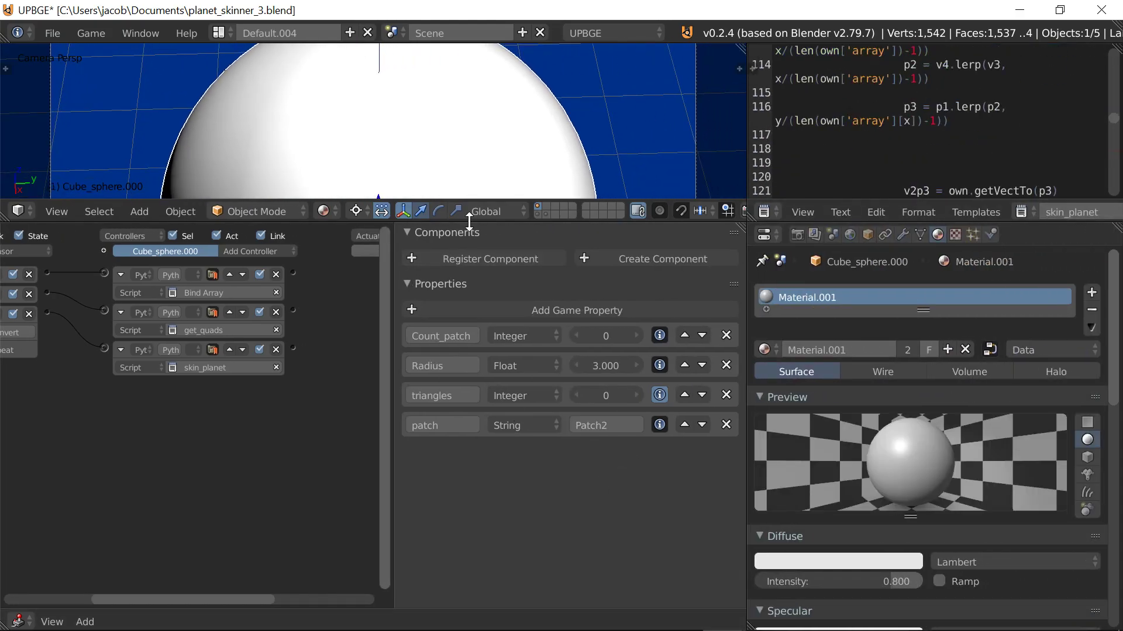
pyautogui.moveTo(469, 221); pyautogui.dragTo(470, 610)
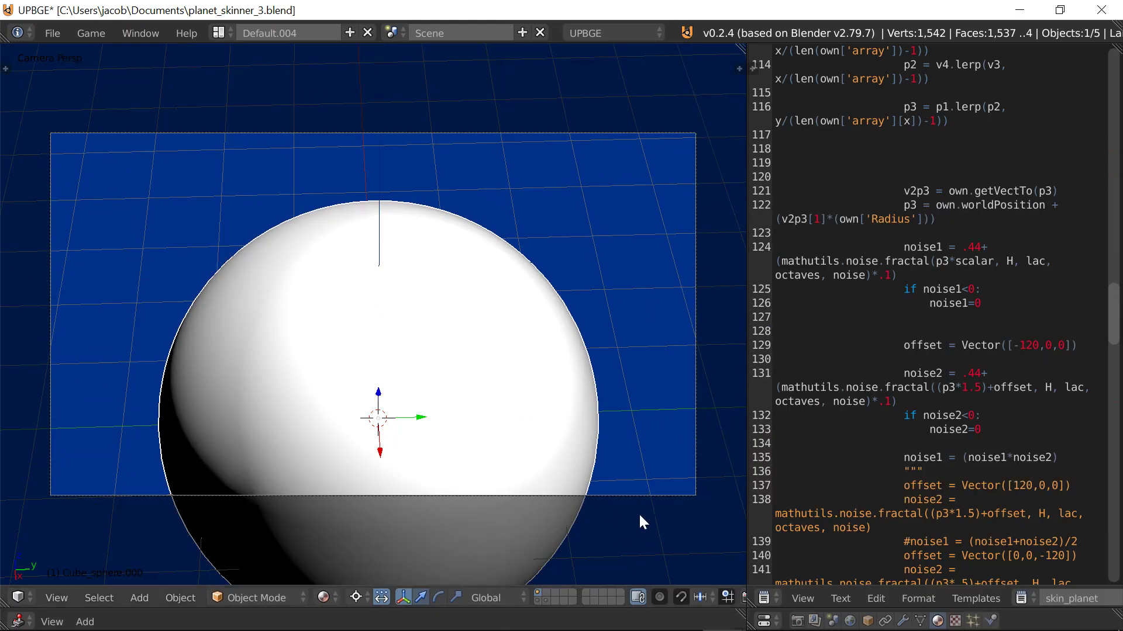
pyautogui.rightClick(636, 487)
pyautogui.moveTo(899, 608); pyautogui.dragTo(883, 282)
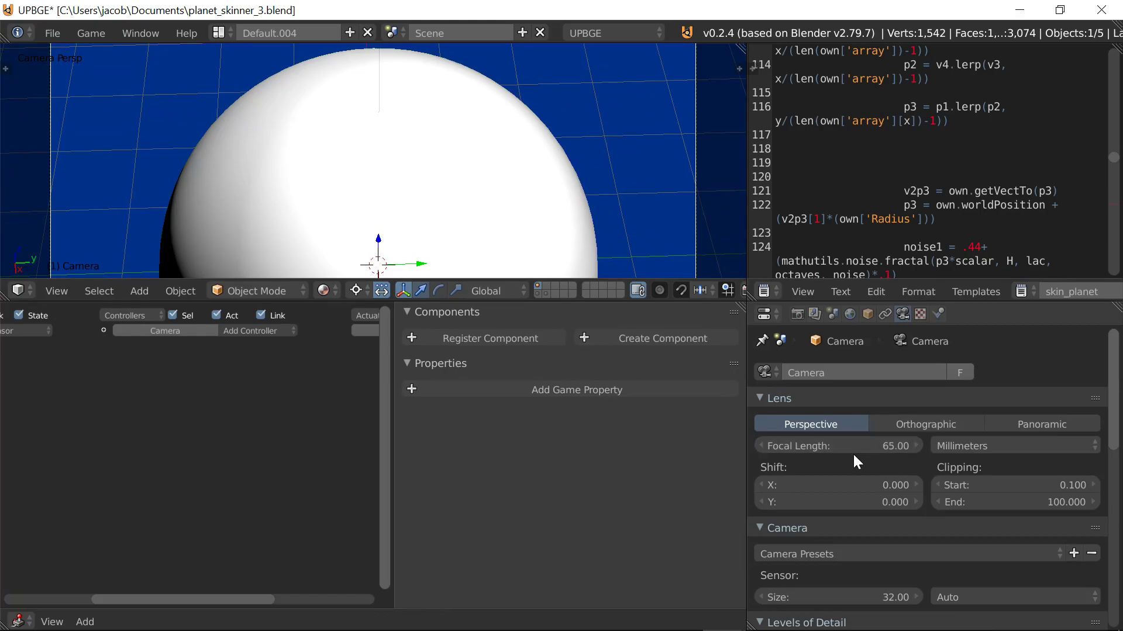
# Enter Edit Mode on the cube sphere and, in face select mode, select a 3 × 3 block of faces near its top.
pyautogui.rightClick(462, 205)
pyautogui.press('Tab')
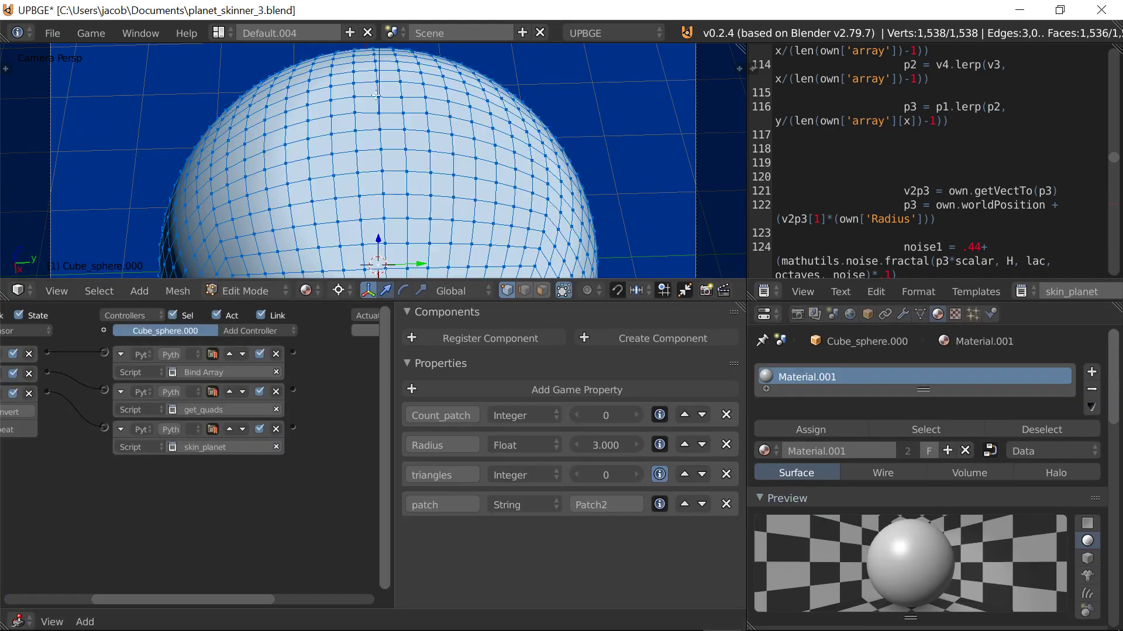
pyautogui.click(543, 293)
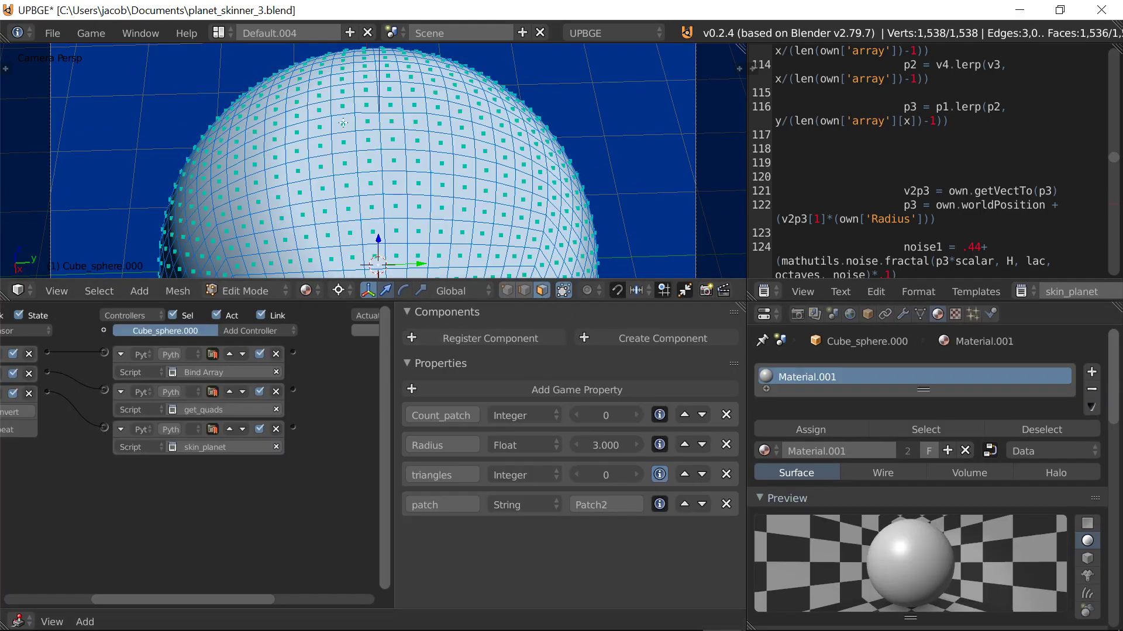
pyautogui.rightClick(366, 103)
pyautogui.keyDown('shift'); pyautogui.rightClick(366, 89); pyautogui.keyUp('shift')
pyautogui.keyDown('shift'); pyautogui.rightClick(365, 77); pyautogui.keyUp('shift')
pyautogui.keyDown('shift'); pyautogui.rightClick(365, 76); pyautogui.keyUp('shift')
pyautogui.keyDown('shift'); pyautogui.rightClick(364, 69); pyautogui.keyUp('shift')
pyautogui.keyDown('shift'); pyautogui.rightClick(364, 70); pyautogui.keyUp('shift')
pyautogui.keyDown('shift'); pyautogui.rightClick(365, 76); pyautogui.keyUp('shift')
pyautogui.keyDown('shift'); pyautogui.rightClick(388, 76); pyautogui.keyUp('shift')
pyautogui.keyDown('shift'); pyautogui.rightClick(389, 90); pyautogui.keyUp('shift')
pyautogui.keyDown('shift'); pyautogui.rightClick(389, 105); pyautogui.keyUp('shift')
pyautogui.keyDown('shift'); pyautogui.rightClick(414, 100); pyautogui.keyUp('shift')
pyautogui.keyDown('shift'); pyautogui.rightClick(414, 90); pyautogui.keyUp('shift')
pyautogui.keyDown('shift'); pyautogui.rightClick(410, 76); pyautogui.keyUp('shift')
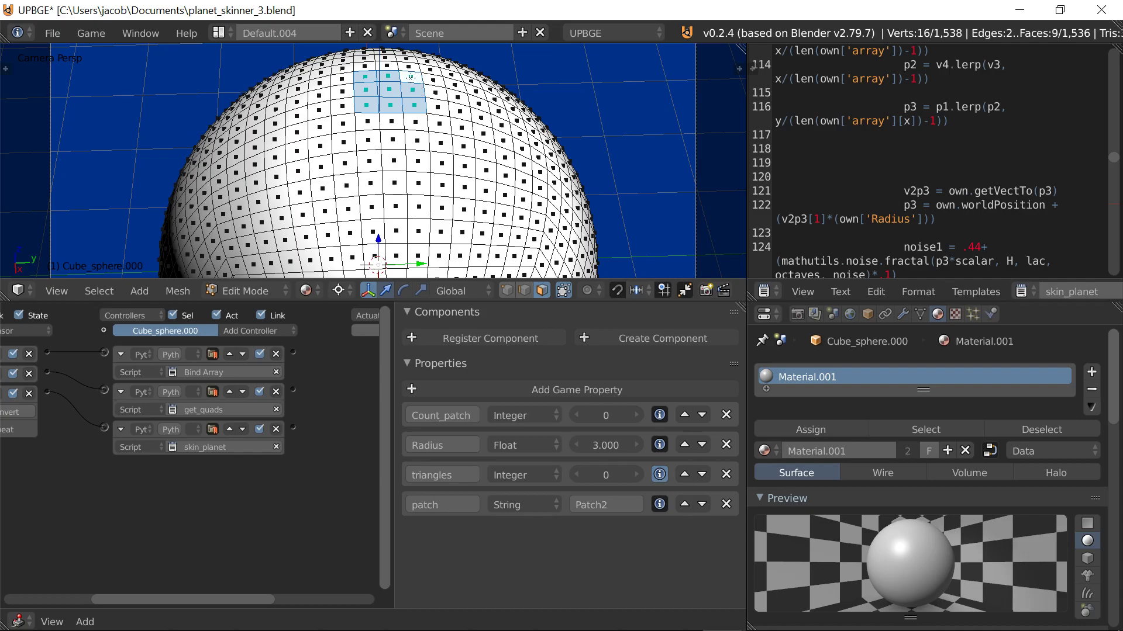
# Separate all faces outside the 3 × 3 block into their own object and move that object to another layer.
pyautogui.hotkey('ctrl', 'i')
pyautogui.press('p')
pyautogui.click(411, 77)
pyautogui.press('Tab')
pyautogui.rightClick(434, 210)
pyautogui.press('m')
pyautogui.click(573, 250)
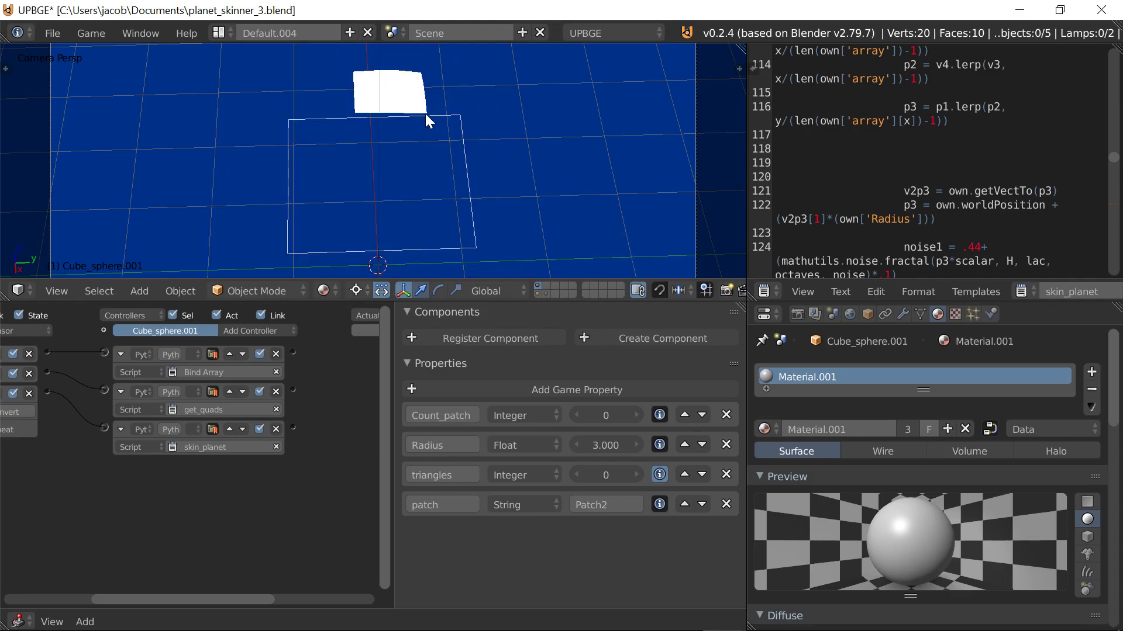
# Re-aim the camera at the remaining small patch with fly navigation and run the game to examine it.
pyautogui.hotkey('shift', 'f')
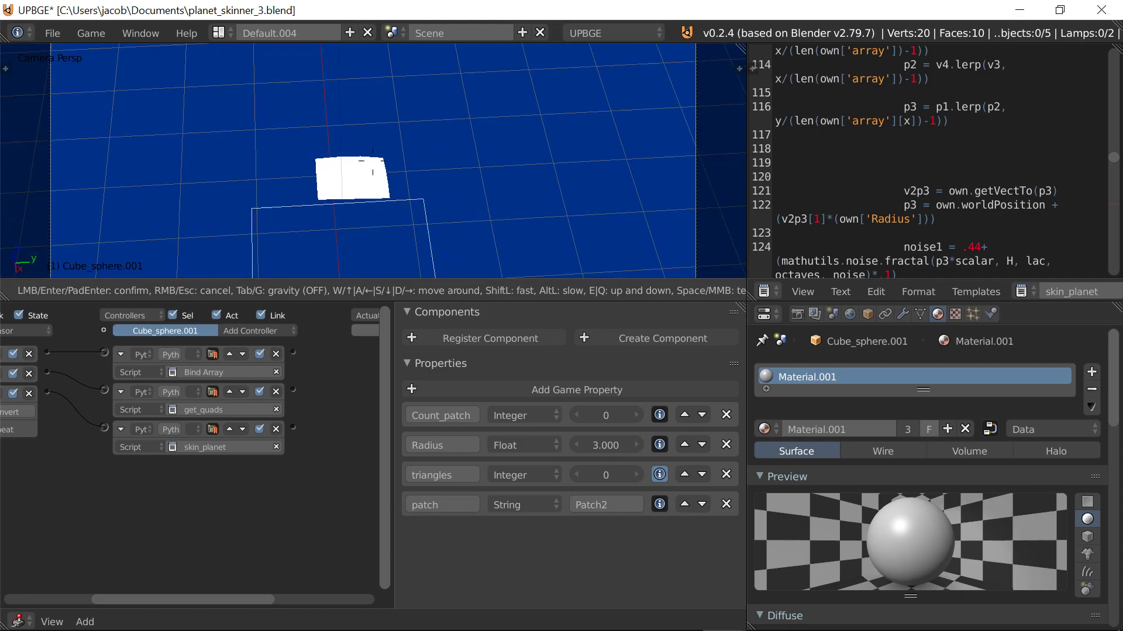
pyautogui.click(373, 159)
pyautogui.press('p')
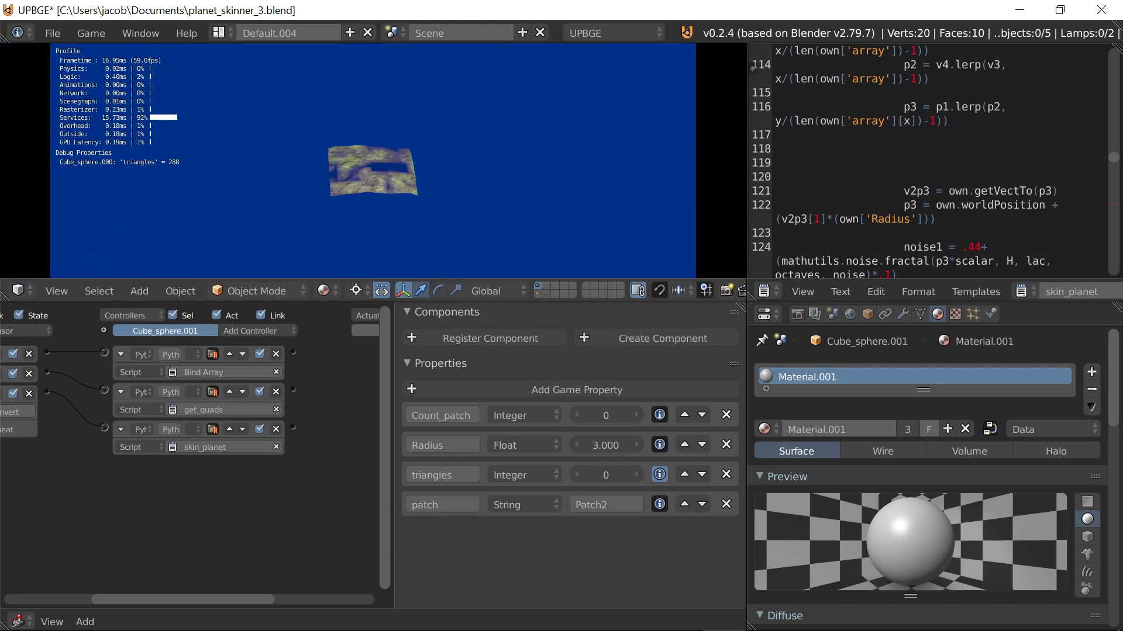
pyautogui.press('Escape')
pyautogui.hotkey('shift', 'f')
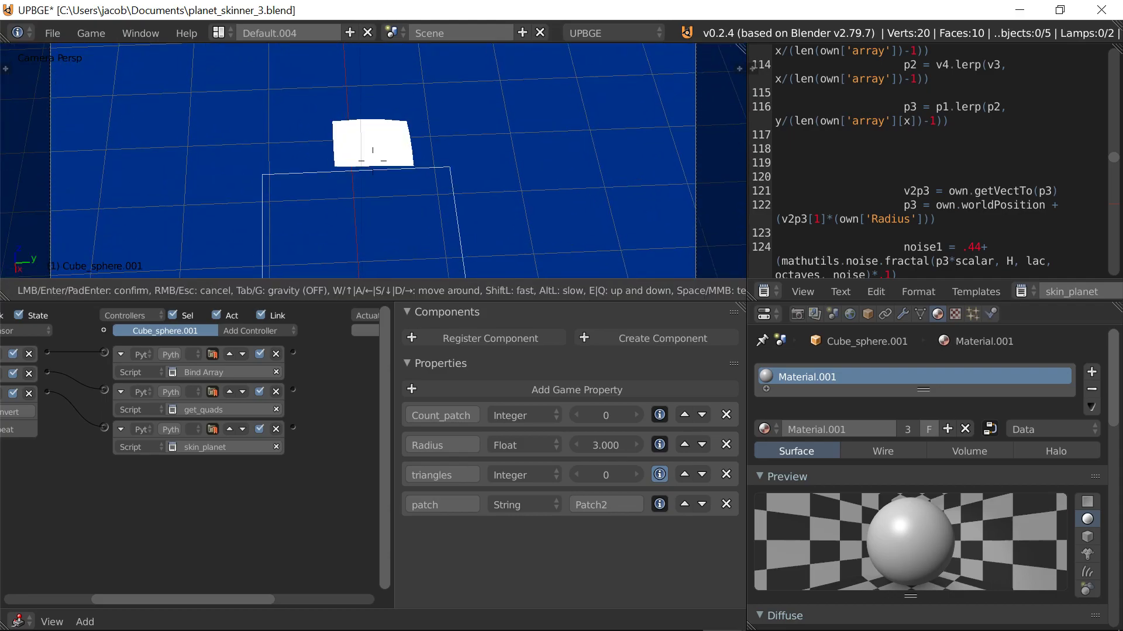
pyautogui.click(373, 159)
# Remove the trailing 2 from the active Cube_sphere.001's patch game property and run the game to test it.
pyautogui.scroll(-1, 383, 164)
pyautogui.click(627, 504)
pyautogui.click(627, 504)
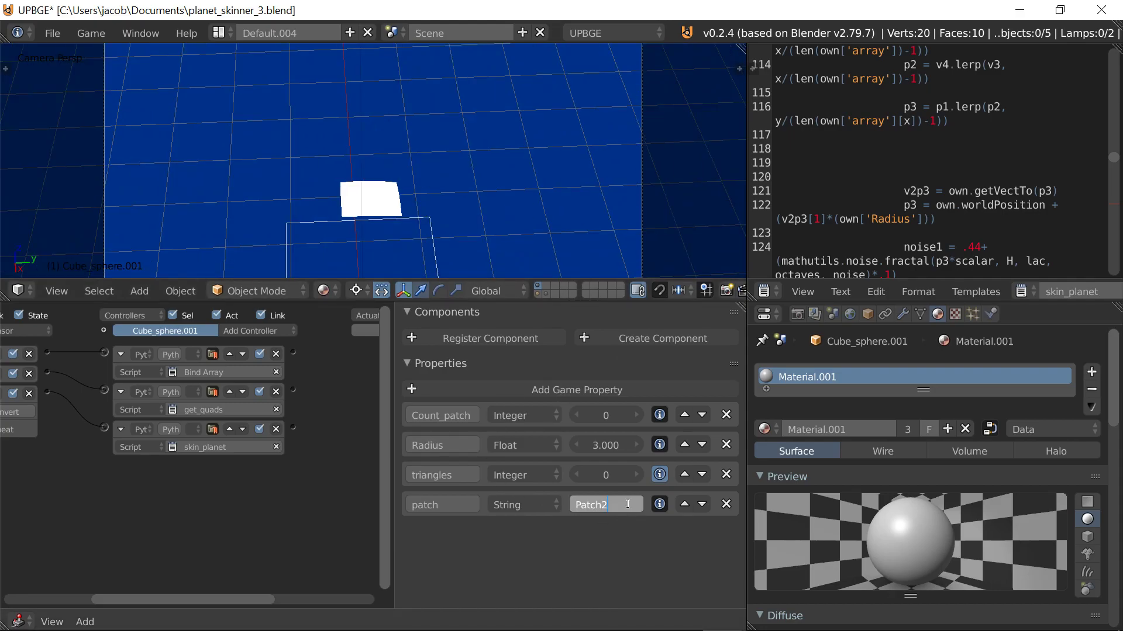
pyautogui.press('BackSpace')
pyautogui.press('Return')
pyautogui.press('p')
pyautogui.press('Escape')
# Set the camera's focal length to 120 mm, re-aim it at the small patch and run the game.
pyautogui.rightClick(641, 187)
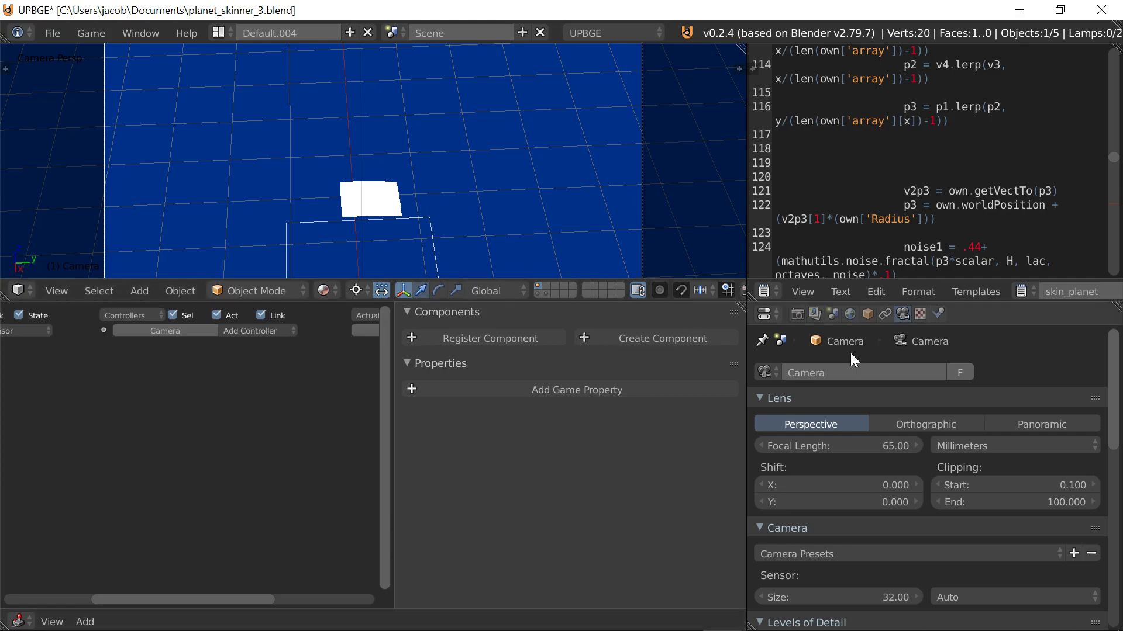
pyautogui.click(875, 447)
pyautogui.write('120')
pyautogui.press('Return')
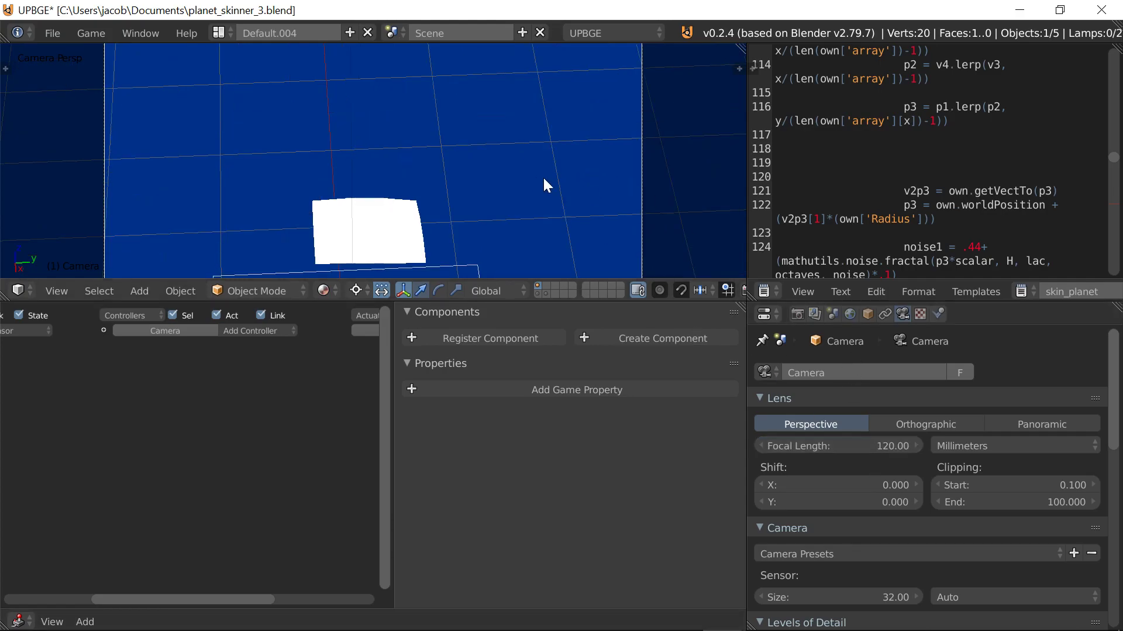
pyautogui.press('p')
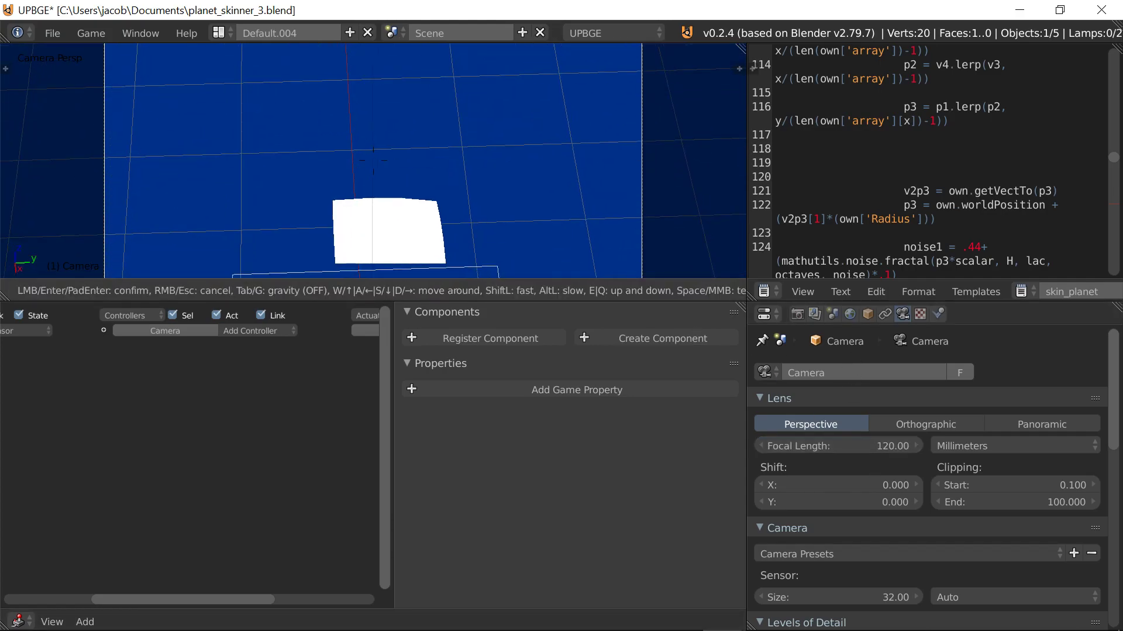
pyautogui.press('Escape')
pyautogui.press('p')
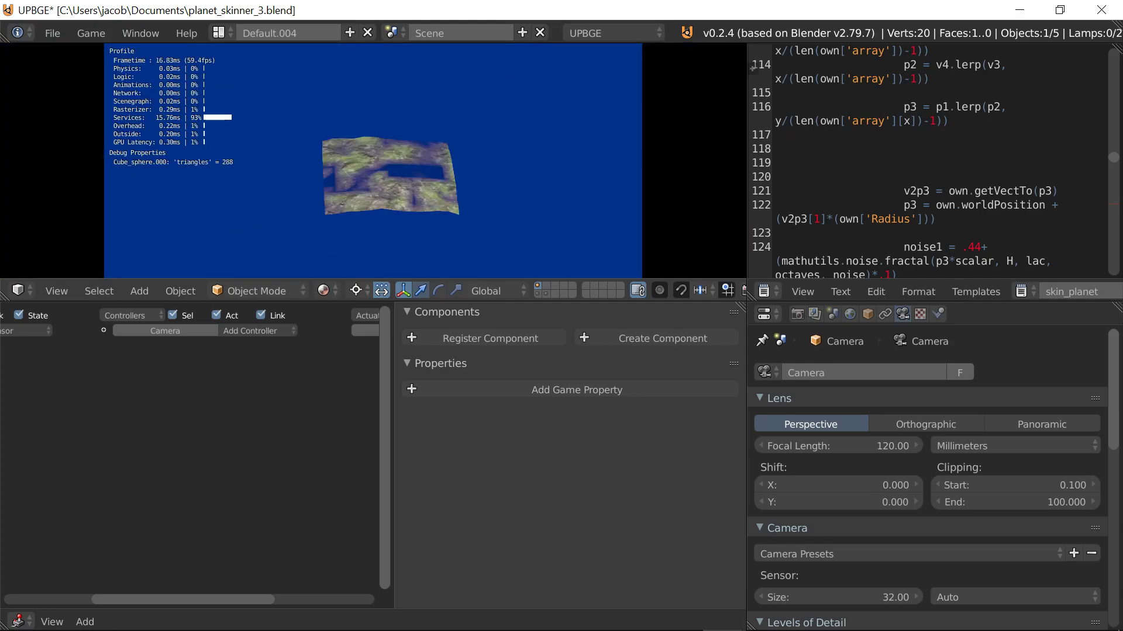
pyautogui.press('Escape')
# Set the patch game property of the remaining 3 × 3 piece, Cube_sphere.000, to Patch and test it in the game.
pyautogui.rightClick(413, 217)
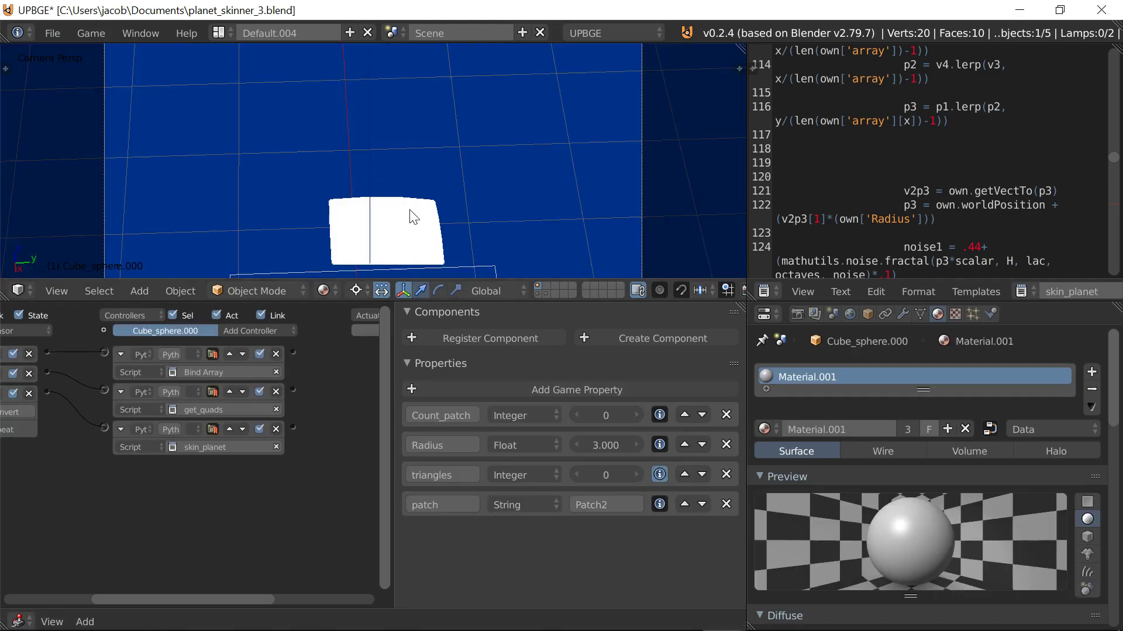
pyautogui.click(609, 506)
pyautogui.press('End')
pyautogui.press('BackSpace')
pyautogui.press('Return')
pyautogui.press('p')
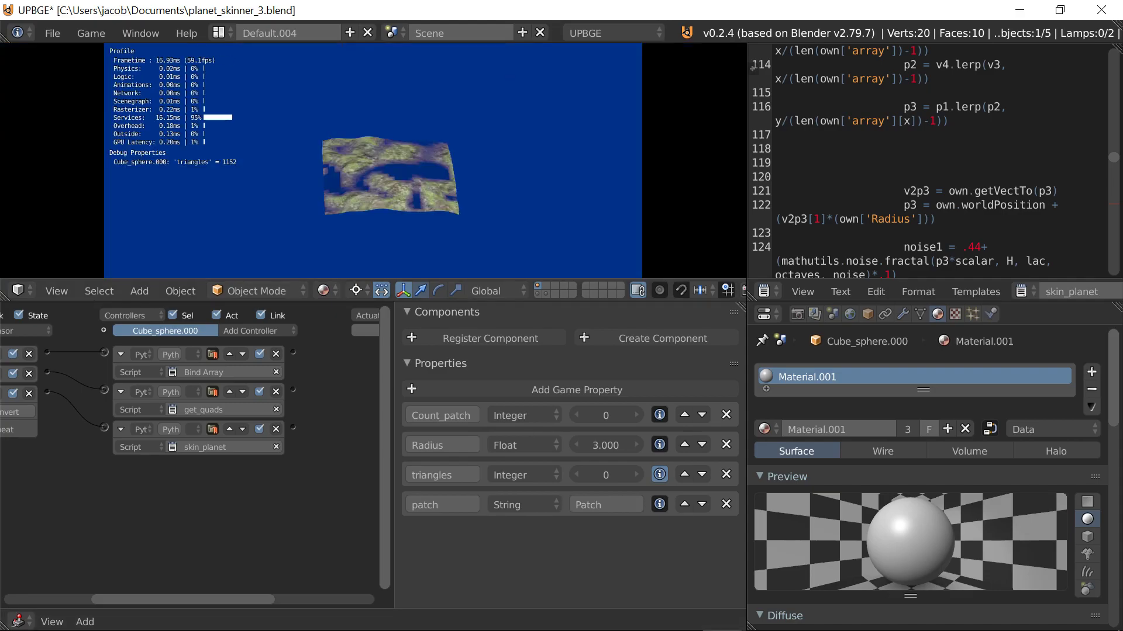
pyautogui.press('Escape')
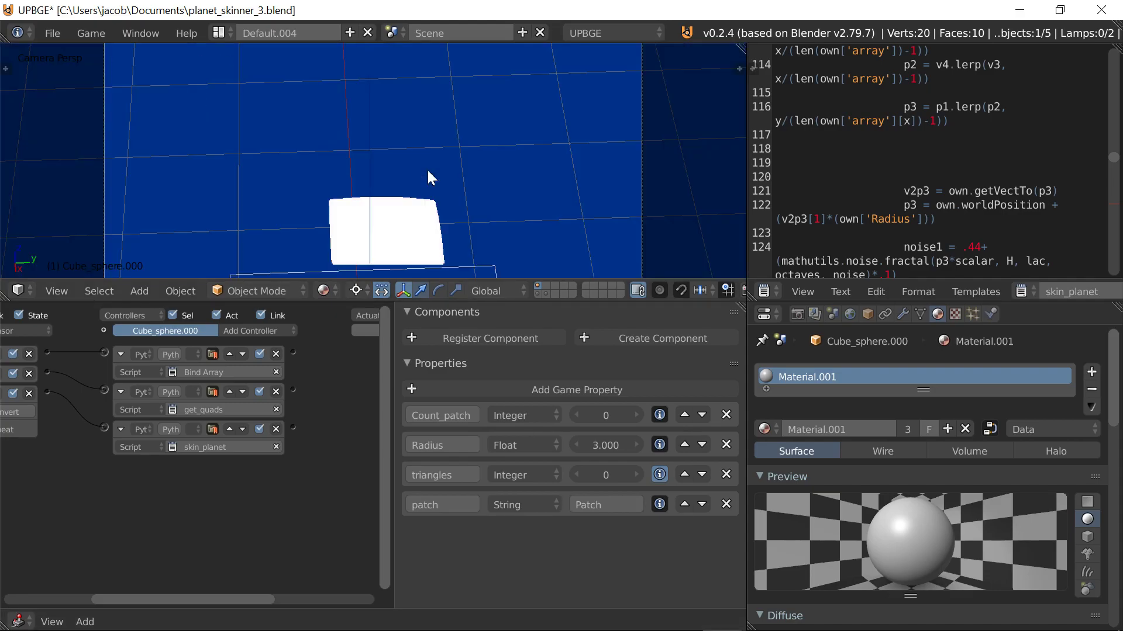
# Set the camera's focal length to 200 mm, adjust its aim and run the game again.
pyautogui.click(642, 219)
pyautogui.click(874, 445)
pyautogui.write('200')
pyautogui.press('Return')
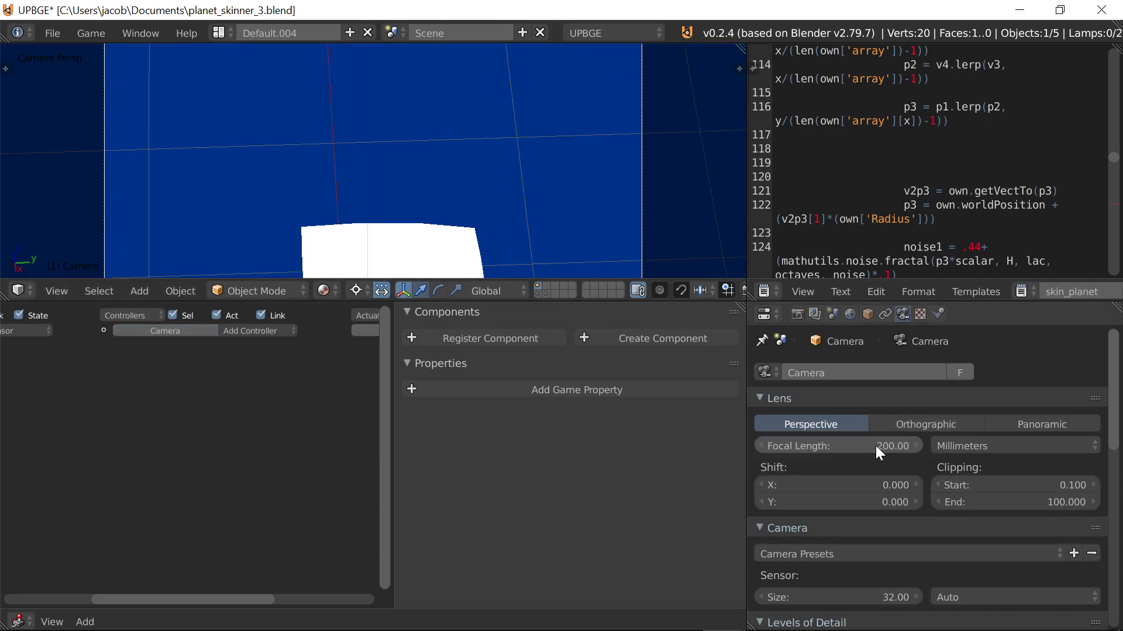
pyautogui.hotkey('shift', 'f')
pyautogui.press('Escape')
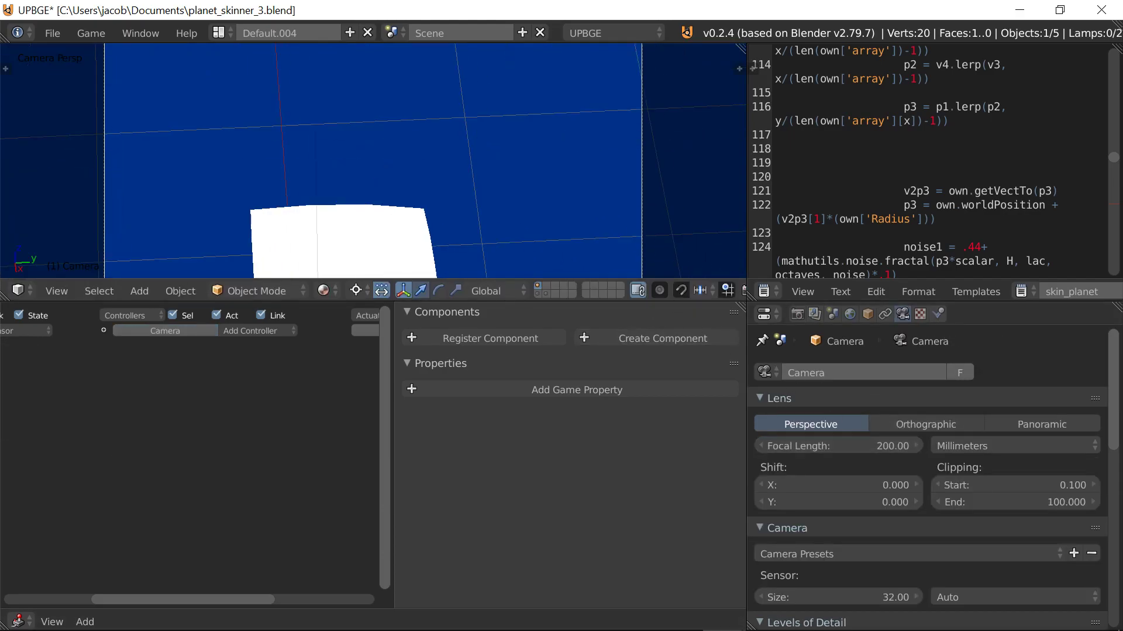
pyautogui.press('p')
pyautogui.press('Escape')
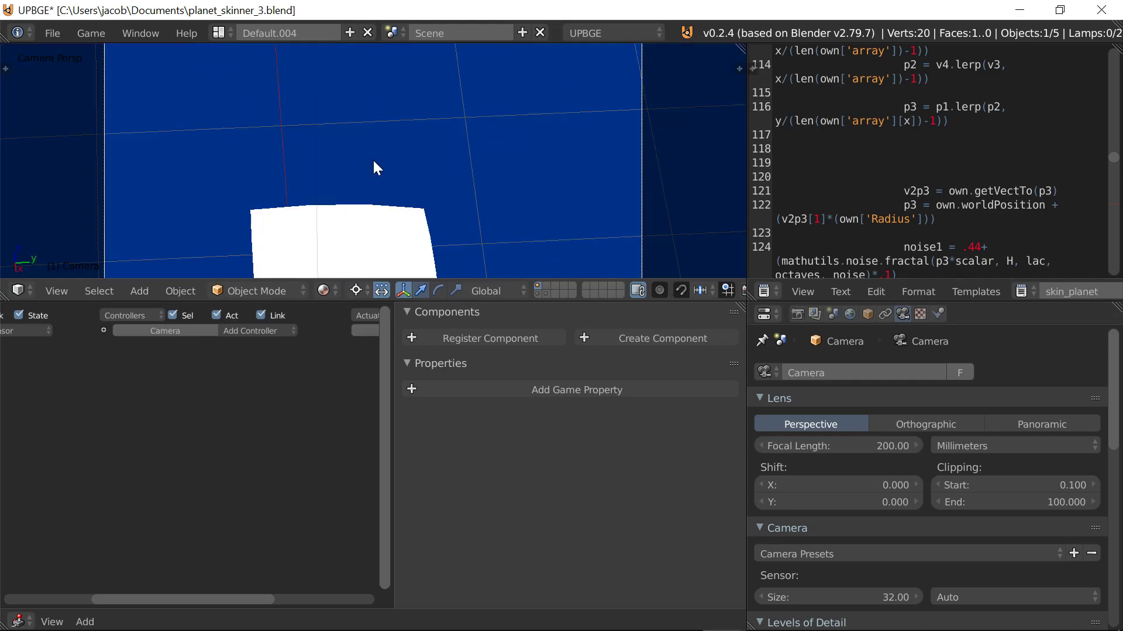
# Set the camera's focal length to 250 mm, aim it at the patch and run the game to examine the terrain closely.
pyautogui.click(887, 445)
pyautogui.write('250')
pyautogui.press('Return')
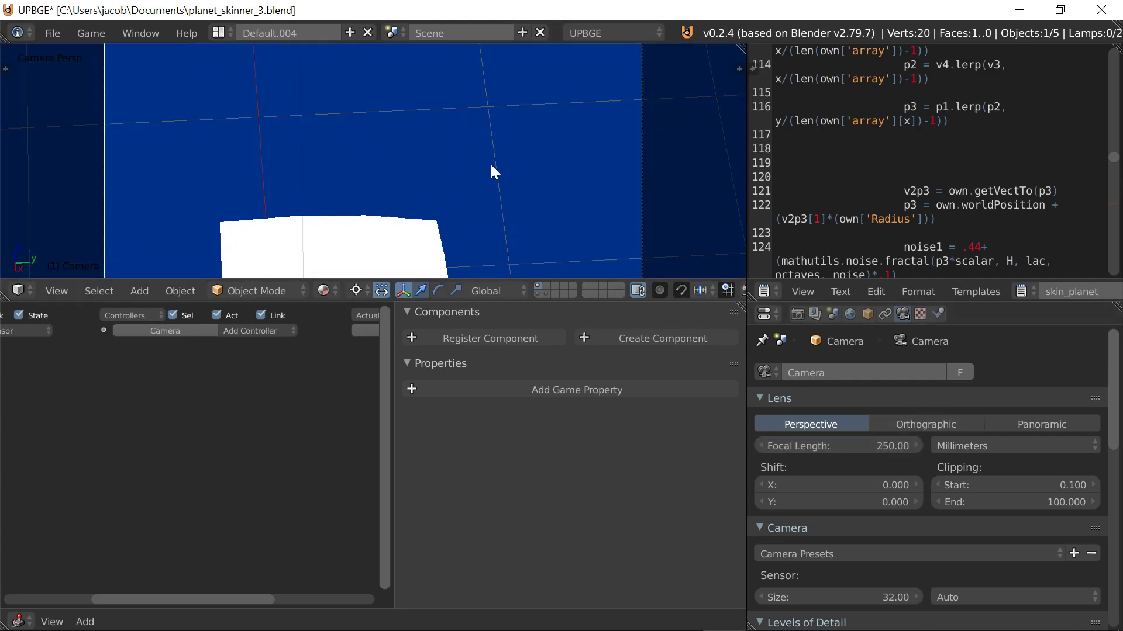
pyautogui.hotkey('shift', 'f')
pyautogui.click(374, 159)
pyautogui.press('p')
pyautogui.press('Escape')
pyautogui.hotkey('shift', 'f')
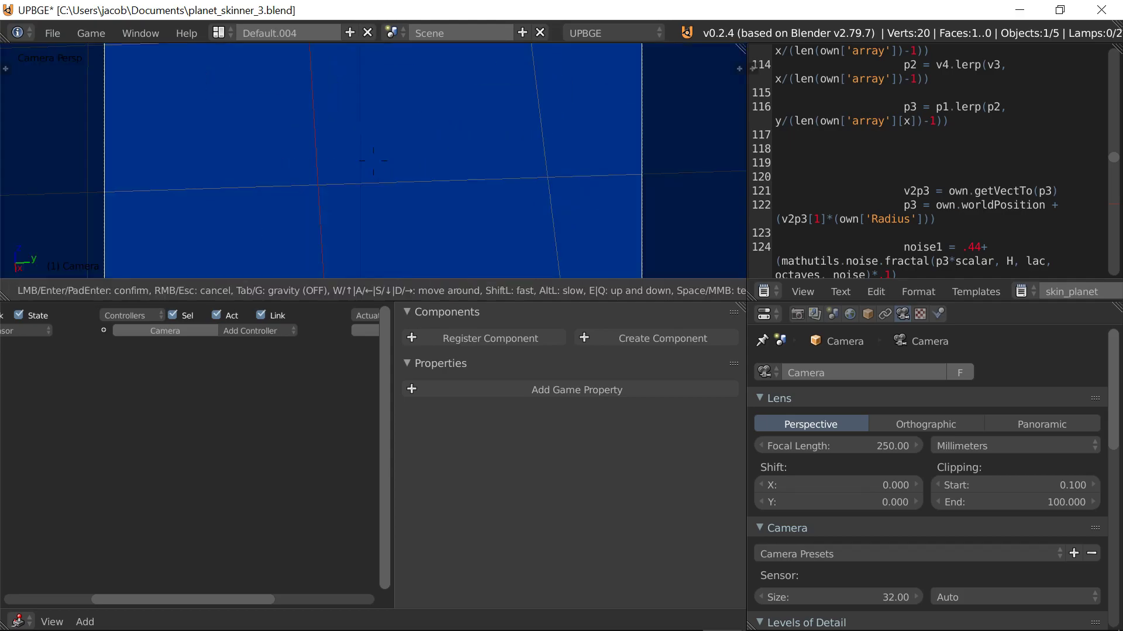
pyautogui.click(373, 159)
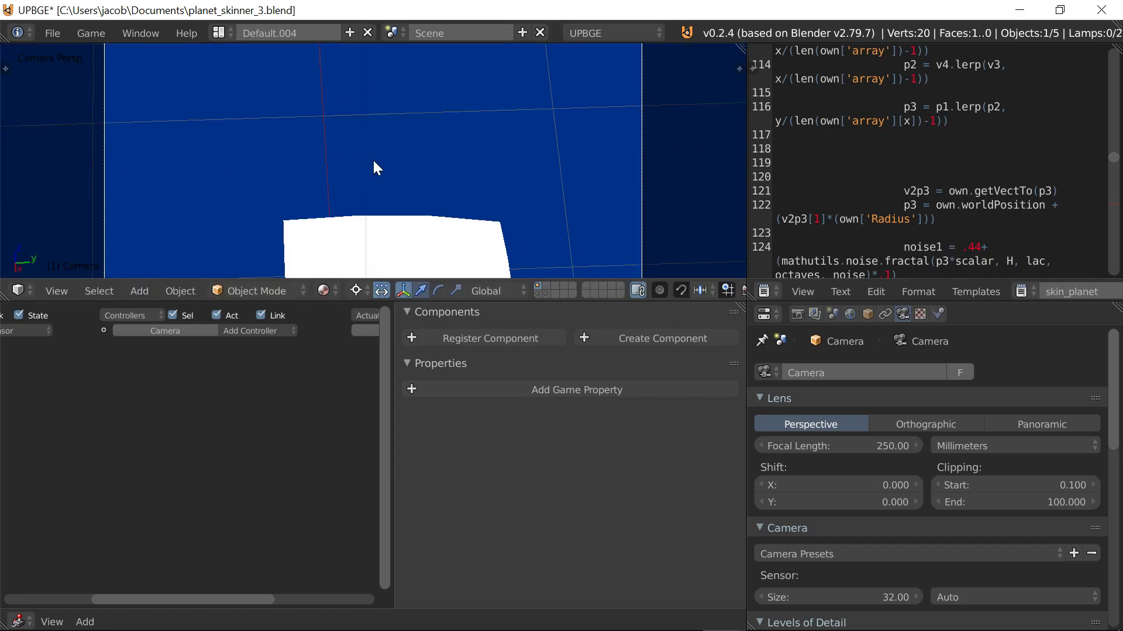
pyautogui.press('p')
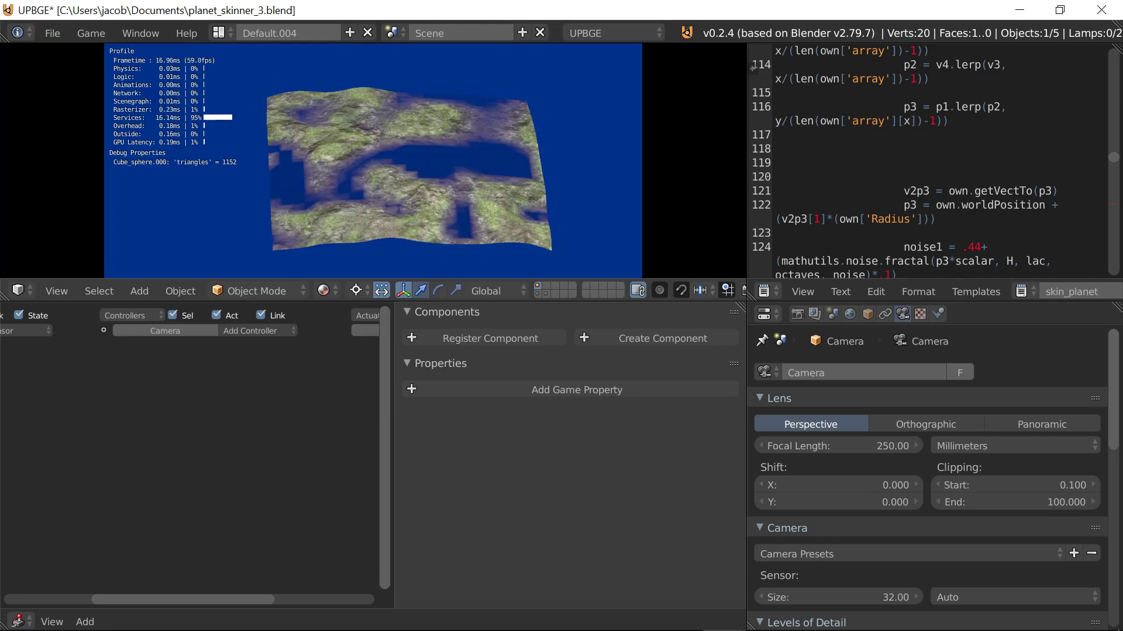
pyautogui.press('Escape')
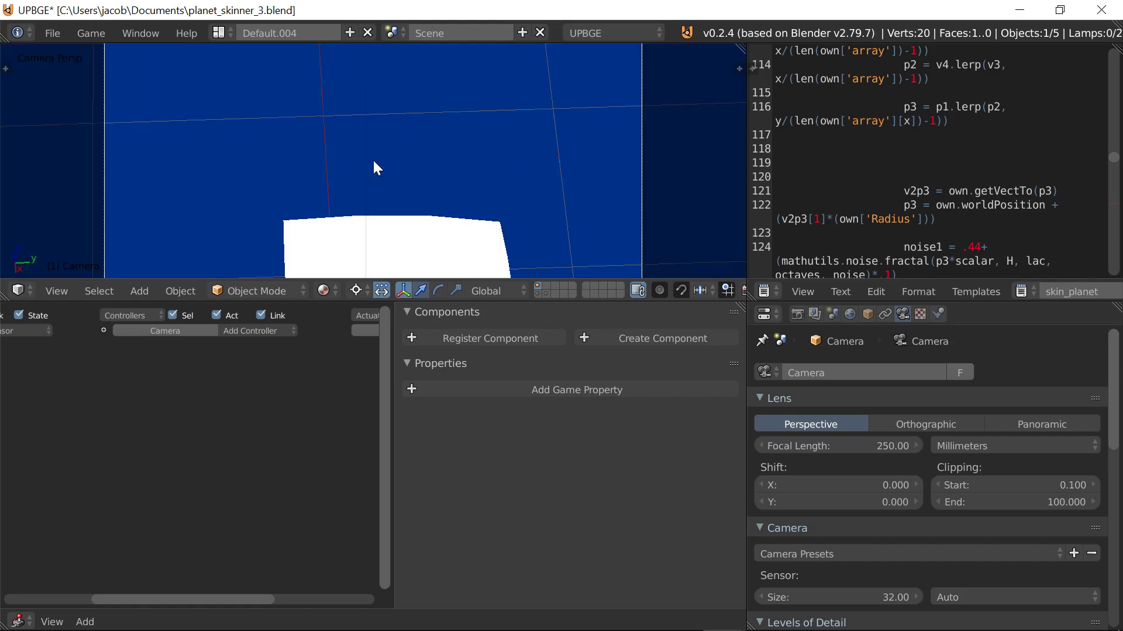
# Show the layer with the source meshes, select the Patch object and switch the lower area to the Node Editor.
pyautogui.rightClick(379, 236)
pyautogui.moveTo(391, 398); pyautogui.dragTo(552, 403)
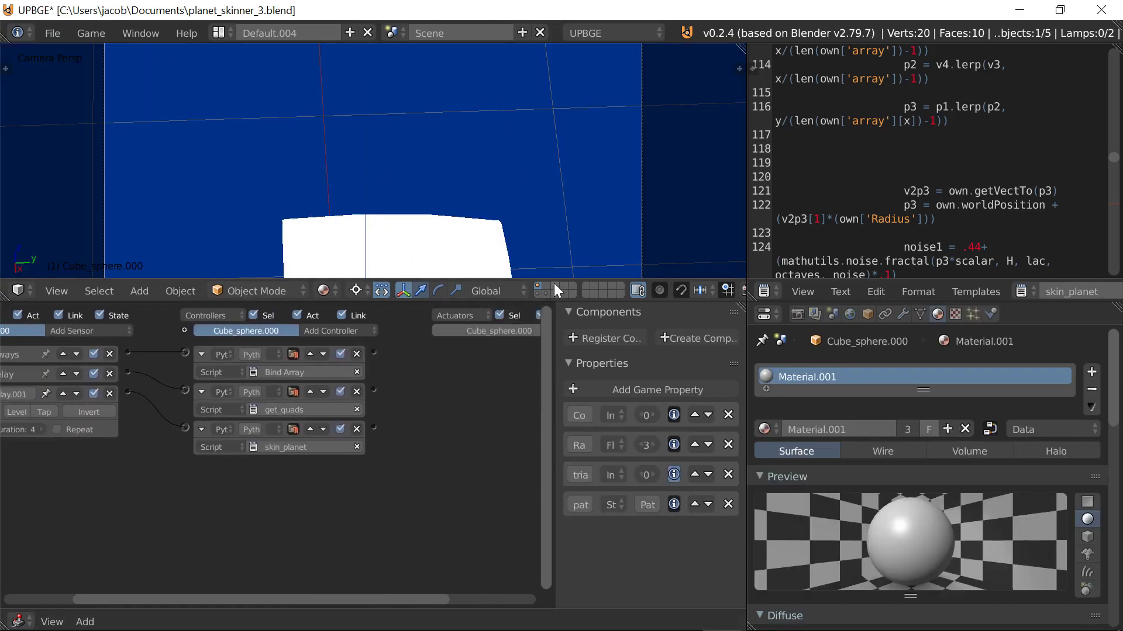
pyautogui.press('p')
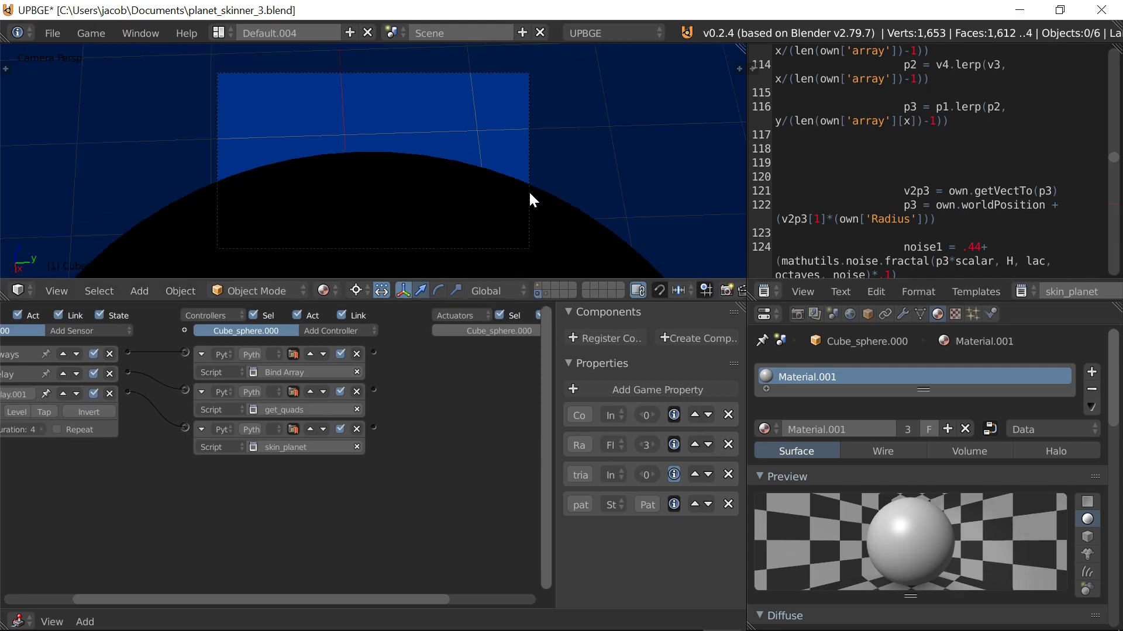
pyautogui.press('Escape')
pyautogui.rightClick(610, 254)
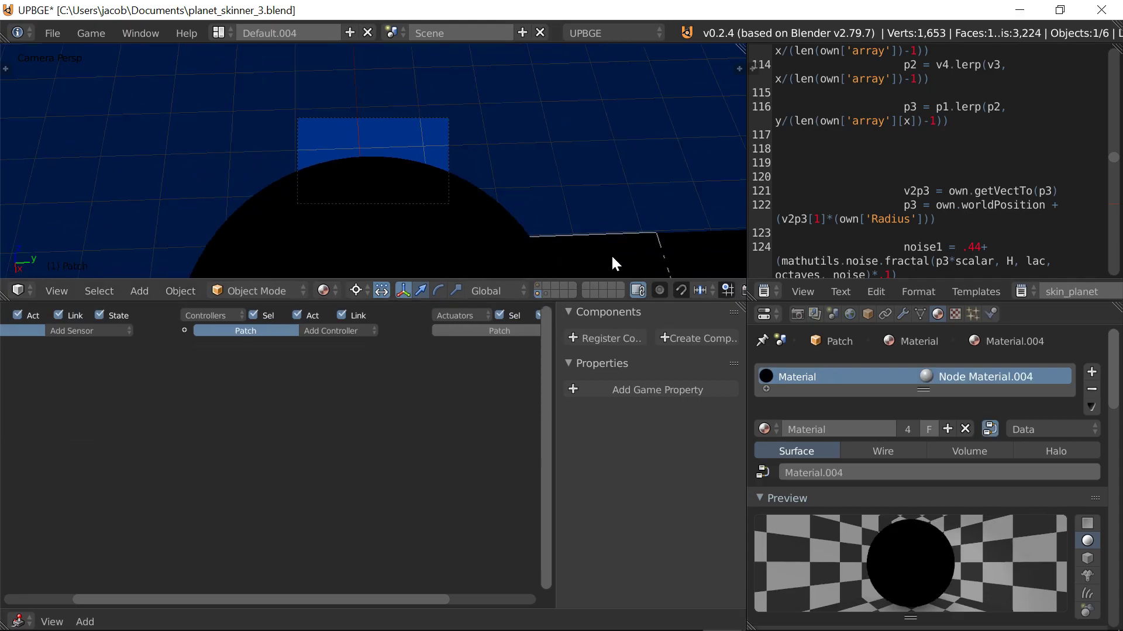
pyautogui.click(18, 622)
pyautogui.click(121, 566)
# Locate the Subtract node fed by Separate RGB in the Patch material and reposition it slightly.
pyautogui.scroll(-5, 297, 490)
pyautogui.moveTo(275, 490); pyautogui.dragTo(316, 402, button='middle')
pyautogui.scroll(-3, 292, 451)
pyautogui.moveTo(291, 455); pyautogui.dragTo(375, 354, button='middle')
pyautogui.scroll(-4, 297, 433)
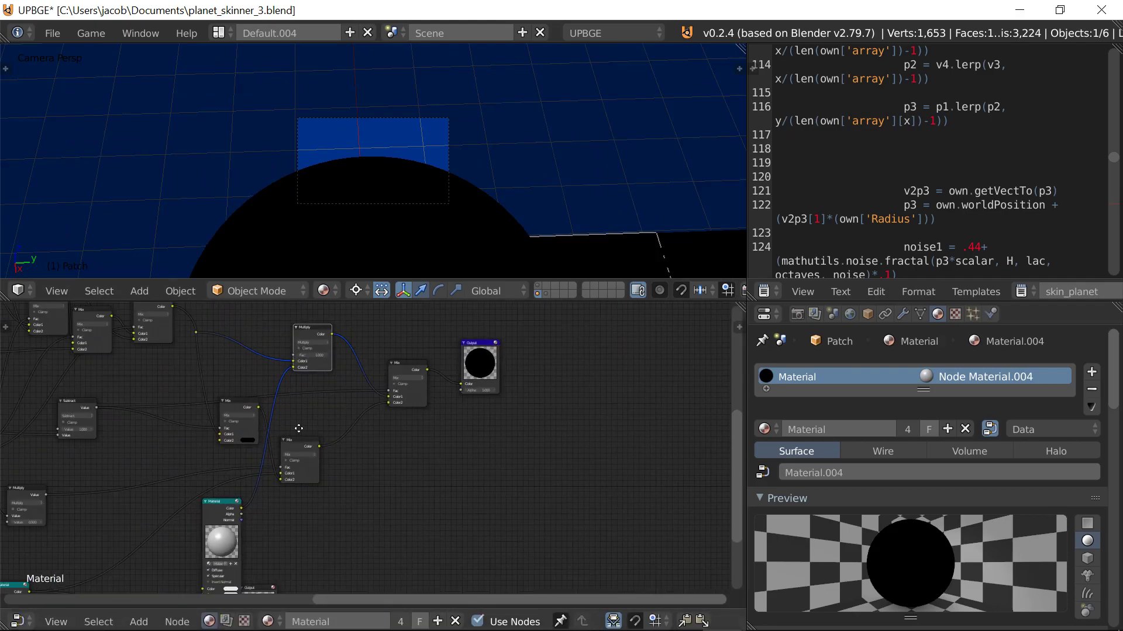
pyautogui.moveTo(261, 508); pyautogui.dragTo(386, 436, button='middle')
pyautogui.moveTo(395, 397); pyautogui.dragTo(470, 438, button='middle')
pyautogui.scroll(5, 379, 440)
pyautogui.moveTo(215, 377); pyautogui.dragTo(410, 417, button='middle')
pyautogui.scroll(2, 409, 416)
pyautogui.moveTo(419, 389); pyautogui.dragTo(407, 397)
pyautogui.moveTo(464, 396); pyautogui.dragTo(304, 398, button='middle')
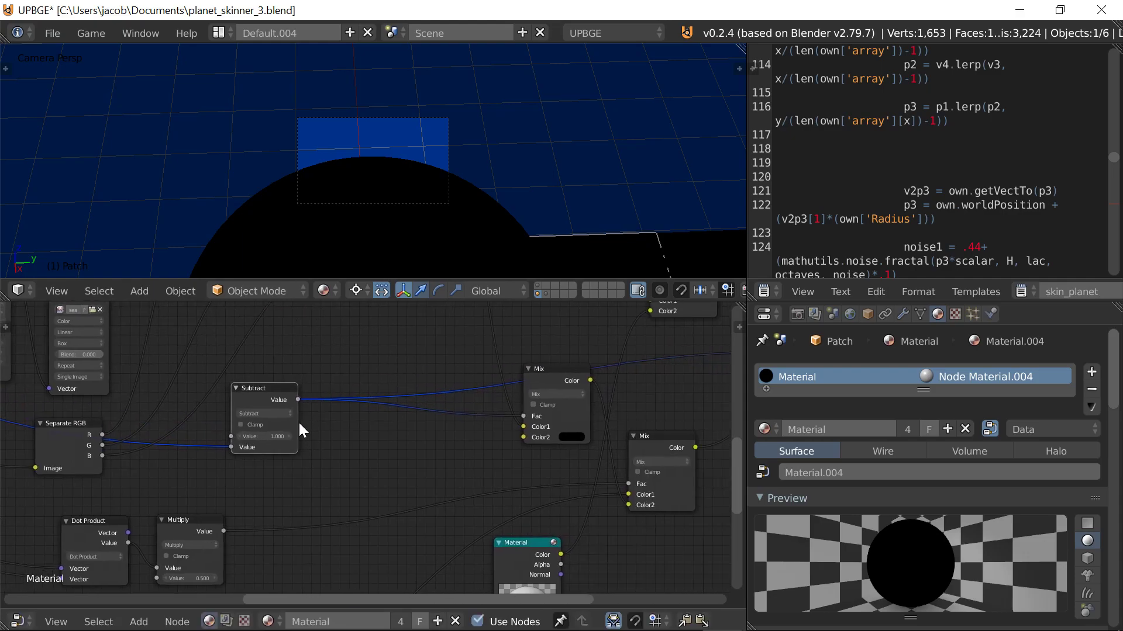
# Insert a Math node set to Multiply between the Subtract node and the Mix node's factor, and place it close to Subtract.
pyautogui.click(139, 622)
pyautogui.moveTo(190, 506)
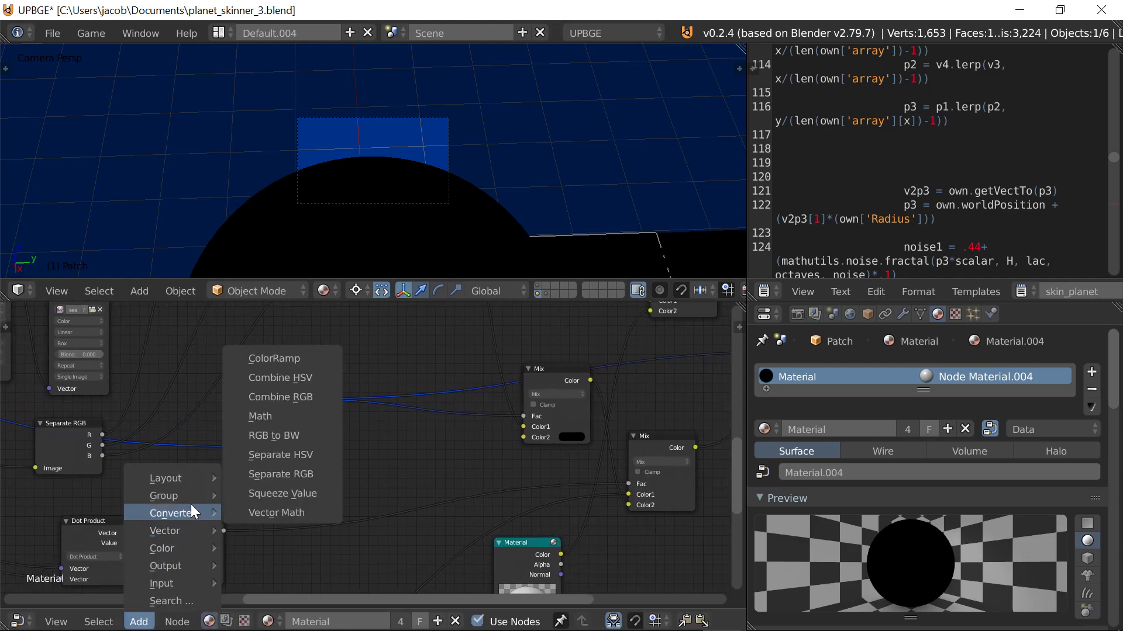
pyautogui.click(295, 414)
pyautogui.click(385, 405)
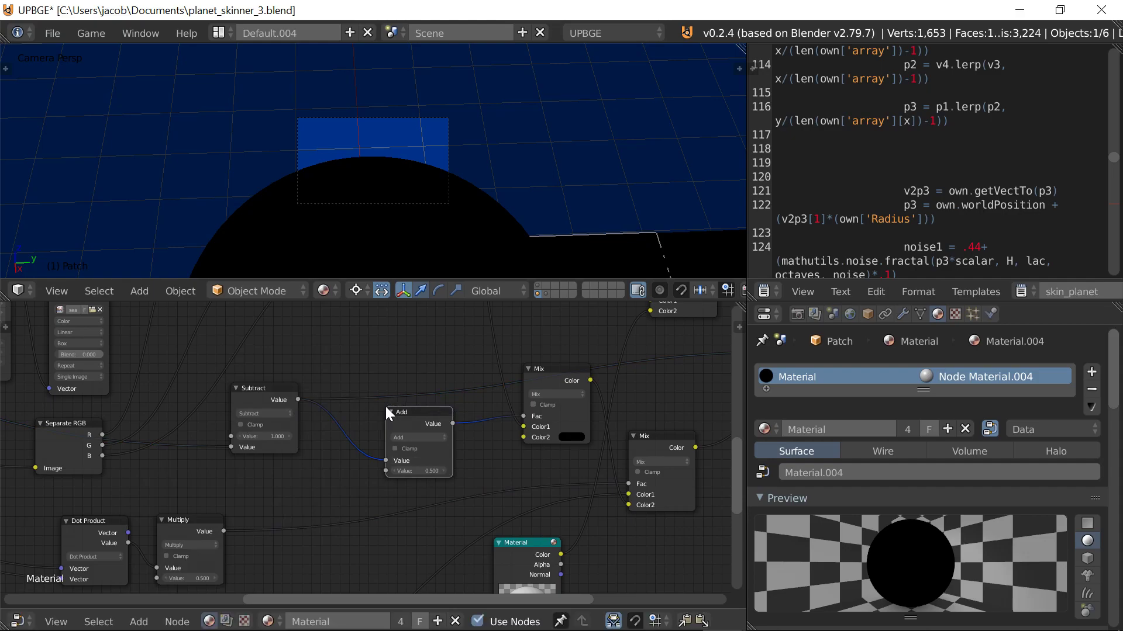
pyautogui.click(410, 437)
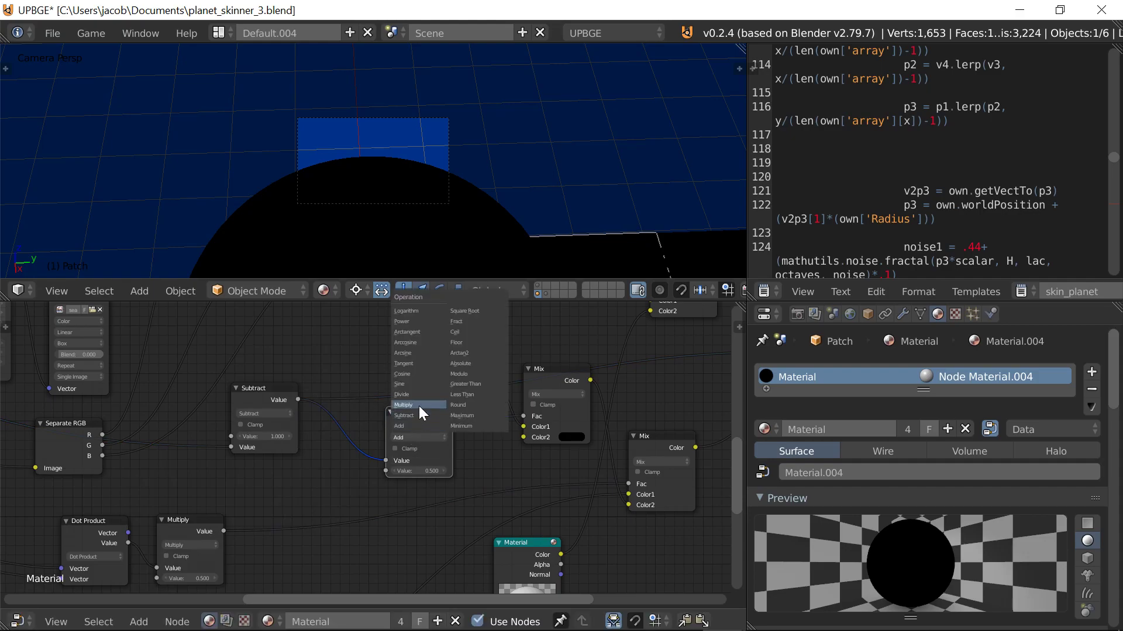
pyautogui.click(415, 408)
pyautogui.moveTo(417, 415); pyautogui.dragTo(372, 420)
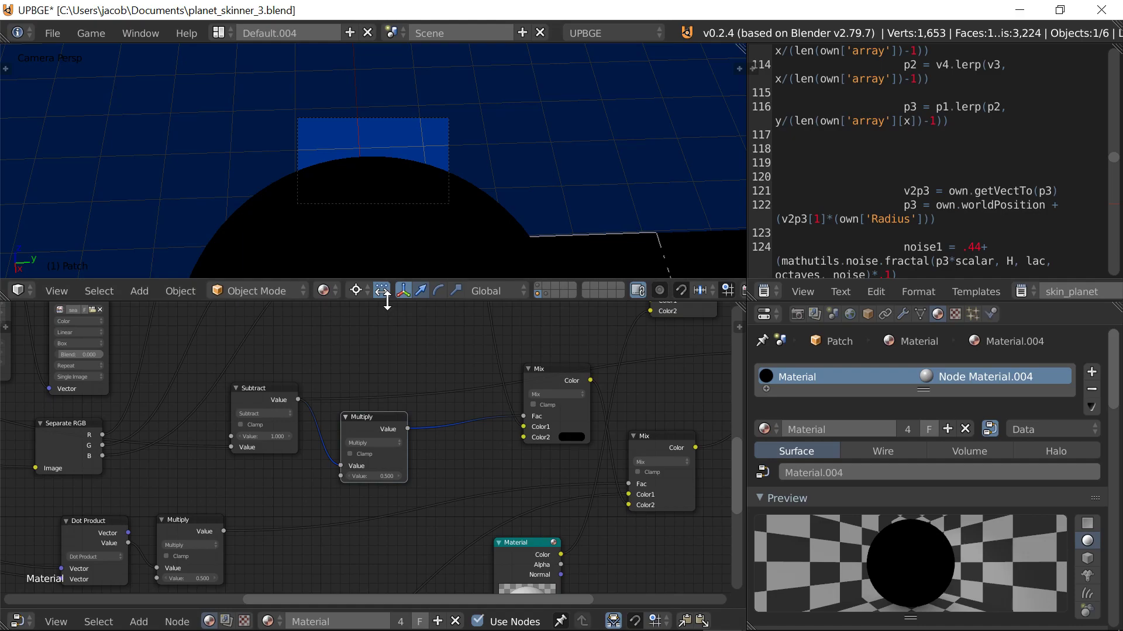
# Enlarge the 3D view, show the first layer and run the game to check the patch with the new Multiply node.
pyautogui.moveTo(386, 299); pyautogui.dragTo(387, 586)
pyautogui.scroll(5, 343, 321)
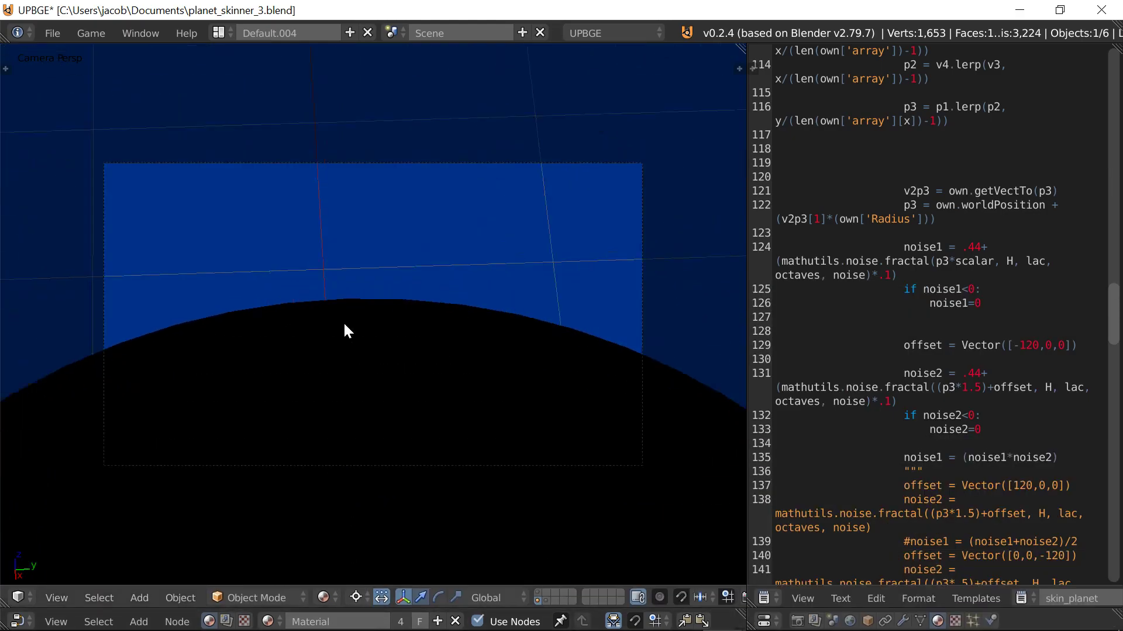
pyautogui.click(539, 594)
pyautogui.scroll(1, 486, 391)
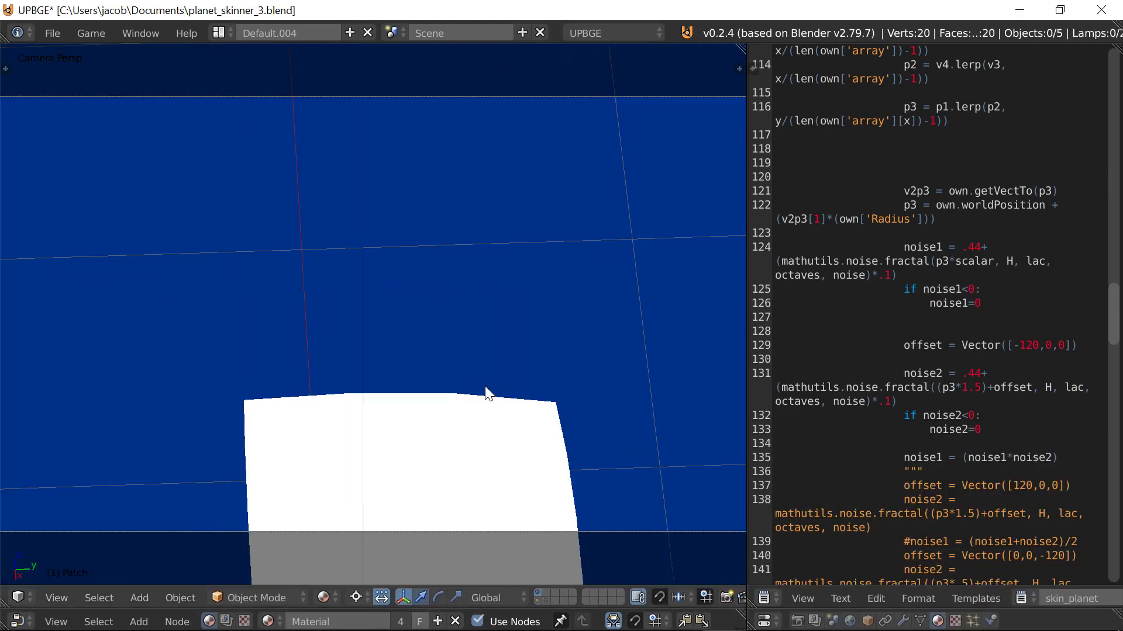
pyautogui.press('p')
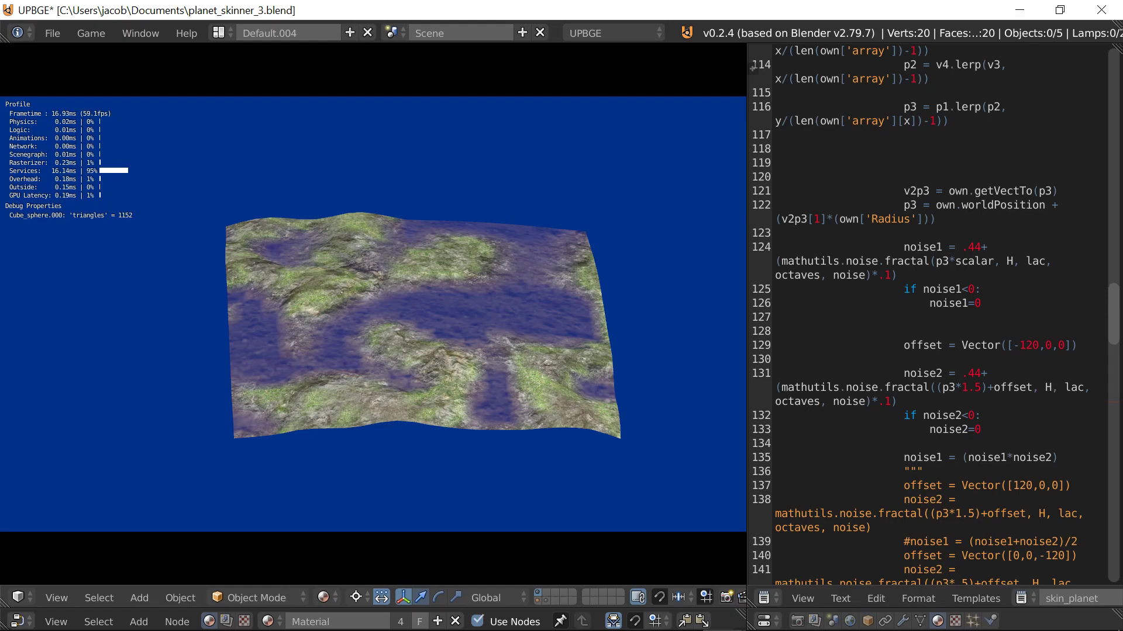
pyautogui.press('Escape')
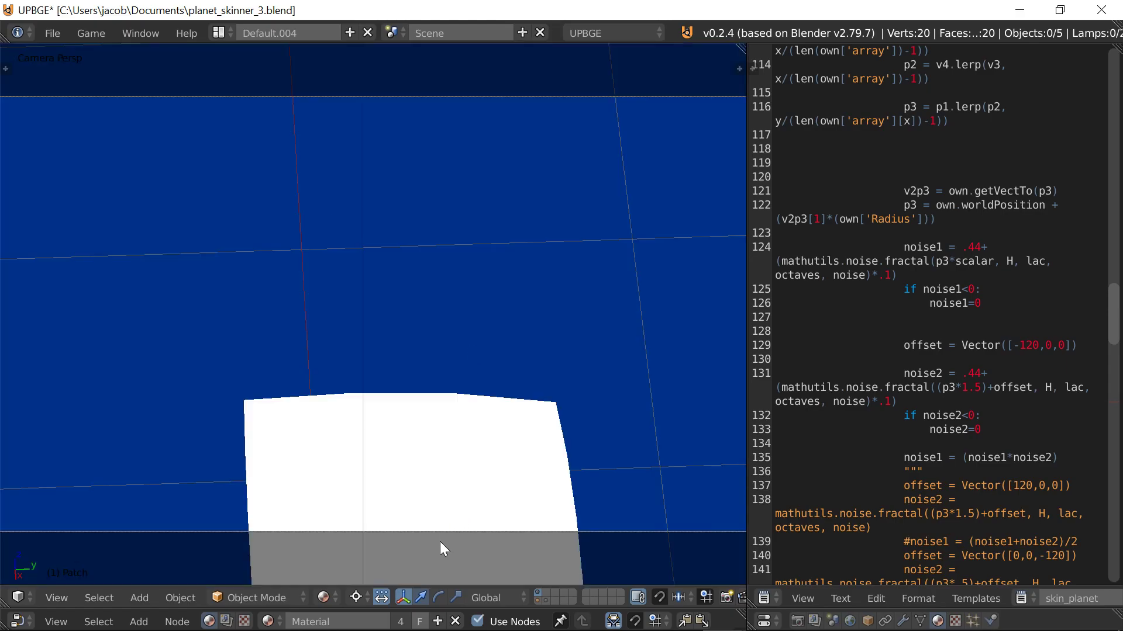
# Adjust the value of the Multiply node after Subtract and run the game to check the terrain.
pyautogui.moveTo(449, 608); pyautogui.dragTo(448, 224)
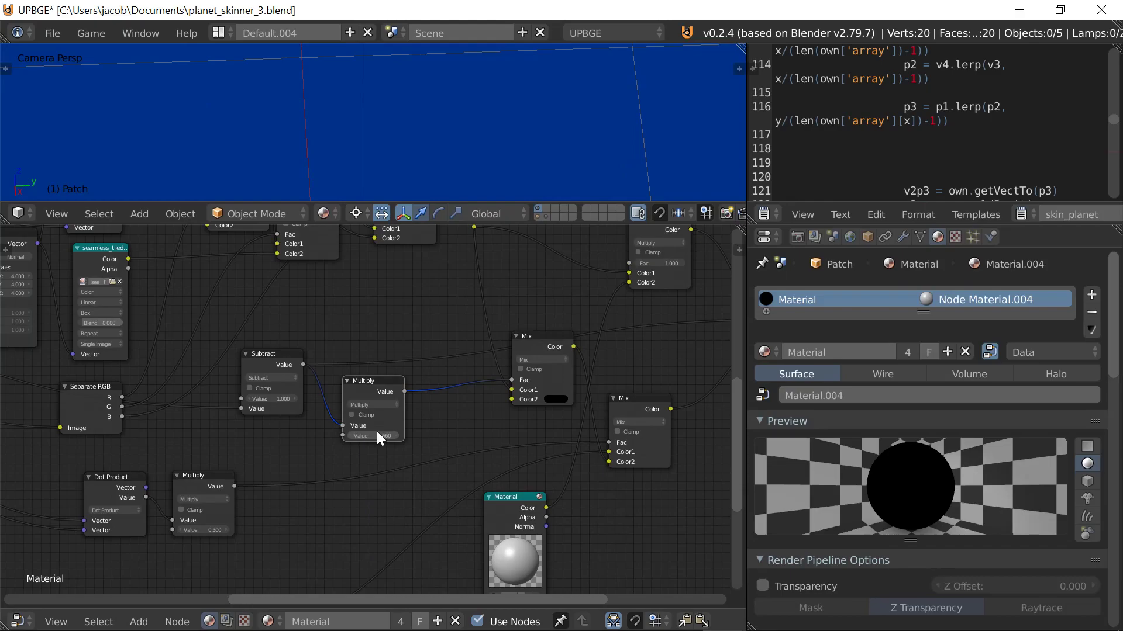
pyautogui.moveTo(436, 224); pyautogui.dragTo(444, 609)
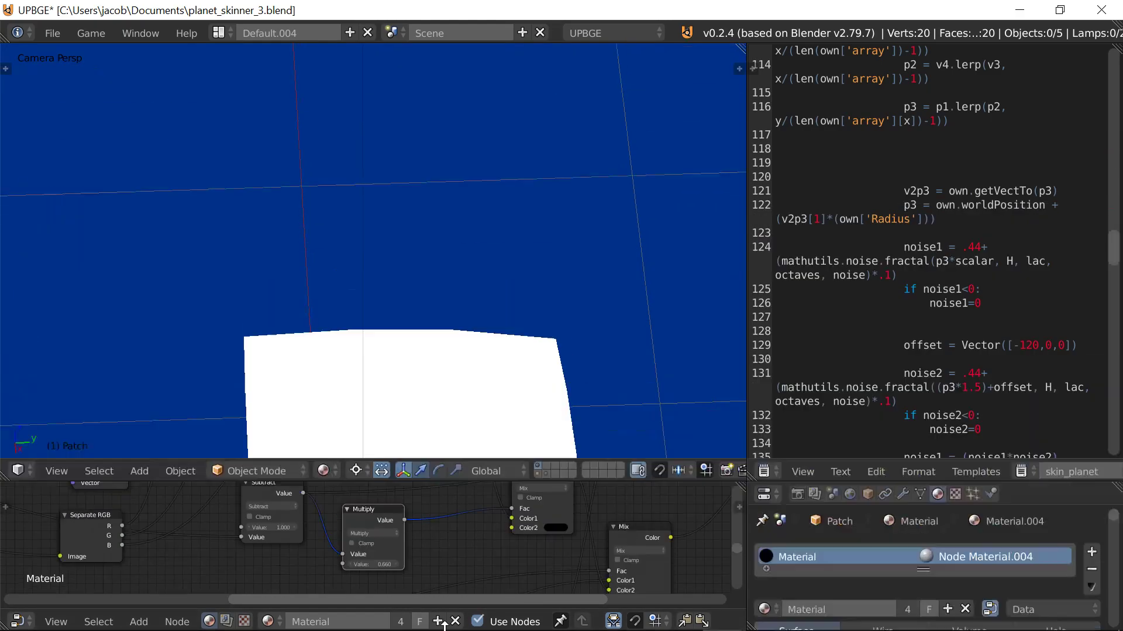
pyautogui.press('p')
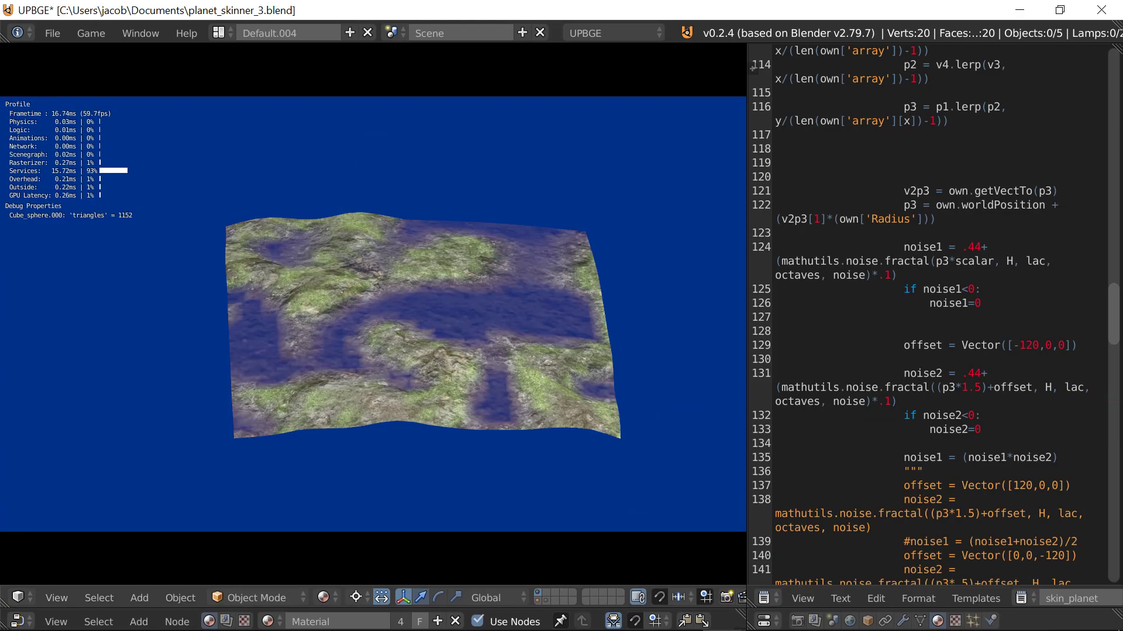
pyautogui.press('Escape')
# Change the value of the Multiply node feeding the Mix factor again and retest the patch in the game.
pyautogui.moveTo(385, 610); pyautogui.dragTo(374, 361)
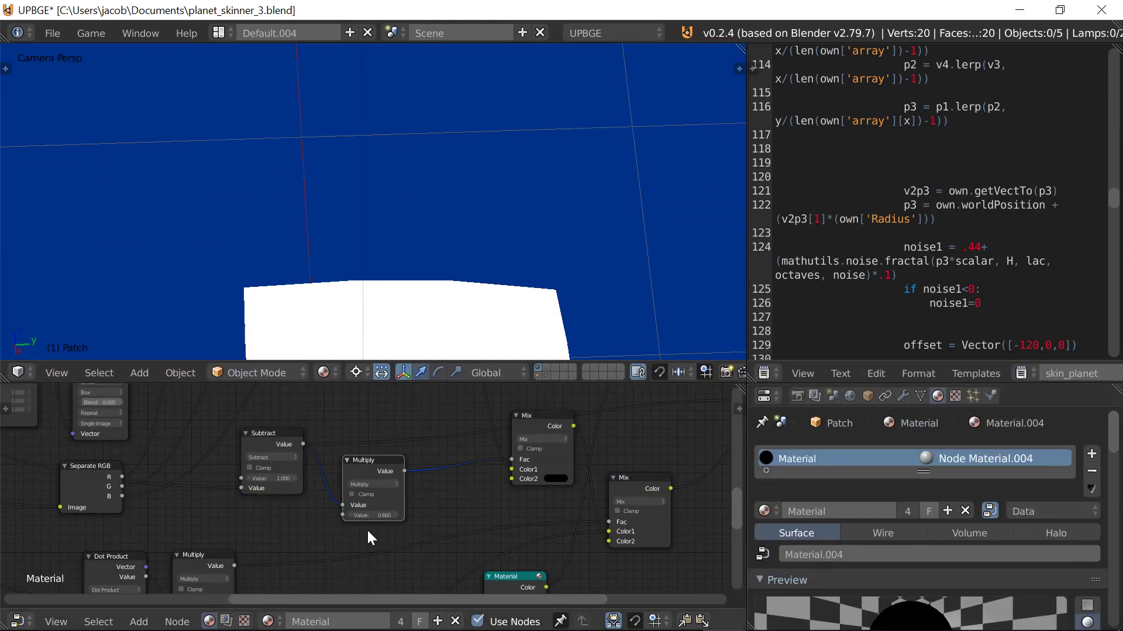
pyautogui.press('BackSpace')
pyautogui.moveTo(395, 383); pyautogui.dragTo(399, 610)
pyautogui.press('p')
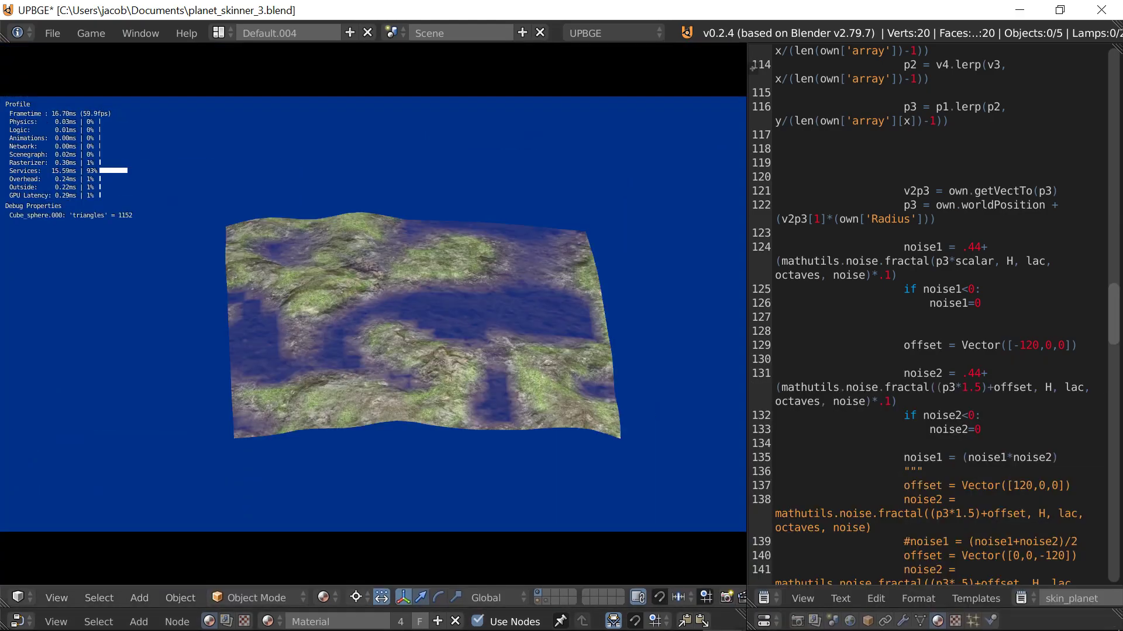
pyautogui.press('Escape')
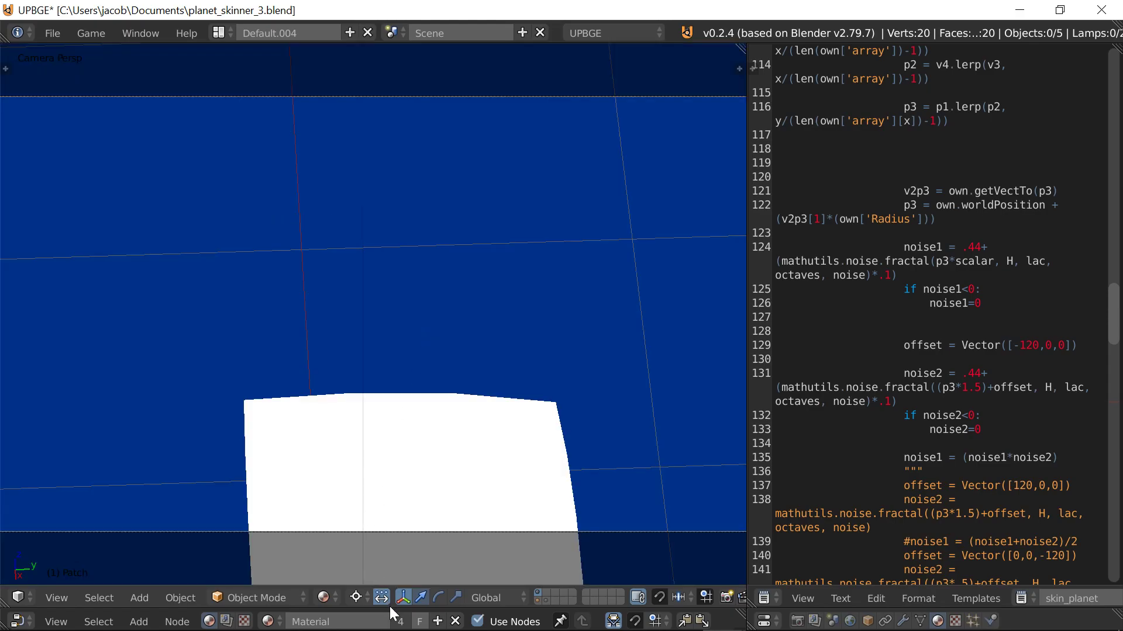
# Examine the Geometry, Mapping and texture nodes of the Patch material and how they are linked.
pyautogui.moveTo(391, 609); pyautogui.dragTo(374, 318)
pyautogui.scroll(-2, 226, 458)
pyautogui.moveTo(226, 458); pyautogui.dragTo(466, 506, button='middle')
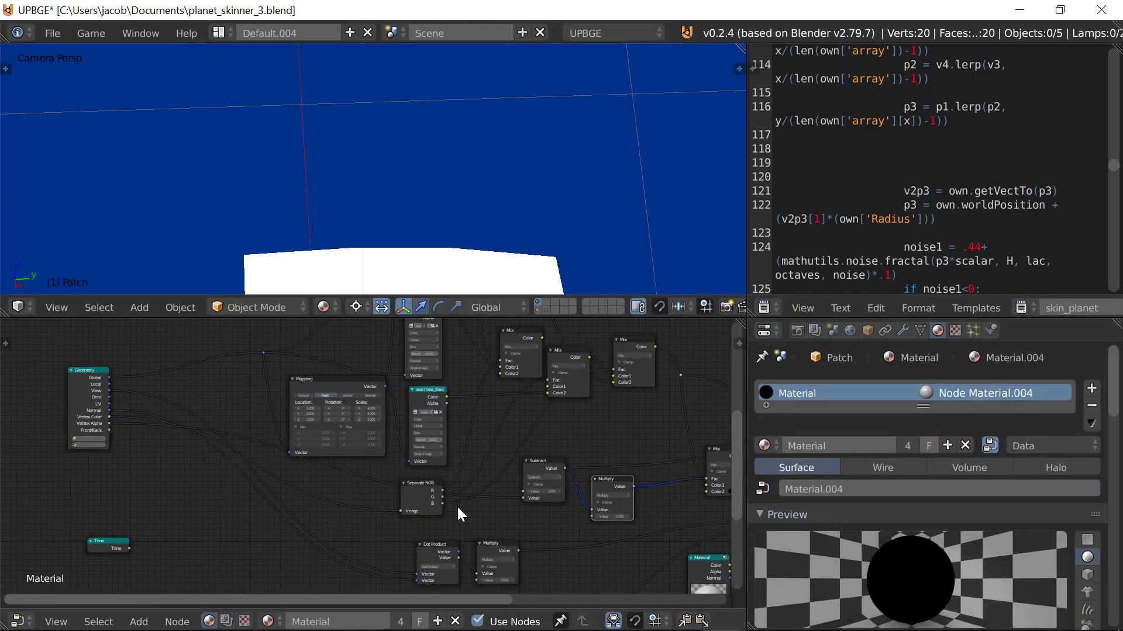
pyautogui.scroll(-3, 466, 507)
pyautogui.moveTo(188, 491); pyautogui.dragTo(230, 461, button='middle')
pyautogui.scroll(2, 229, 460)
pyautogui.moveTo(313, 462); pyautogui.dragTo(352, 542, button='middle')
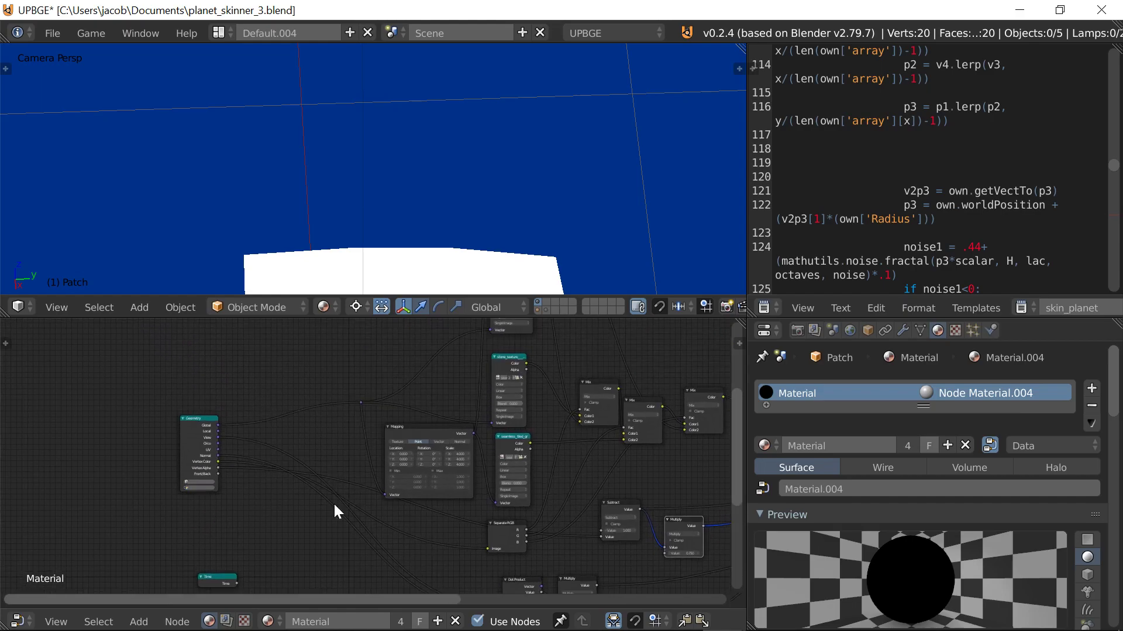
pyautogui.scroll(2, 285, 479)
pyautogui.scroll(6, 371, 465)
pyautogui.moveTo(286, 478); pyautogui.dragTo(213, 482, button='middle')
pyautogui.scroll(2, 308, 456)
pyautogui.scroll(-7, 328, 484)
pyautogui.moveTo(353, 453); pyautogui.dragTo(332, 504, button='middle')
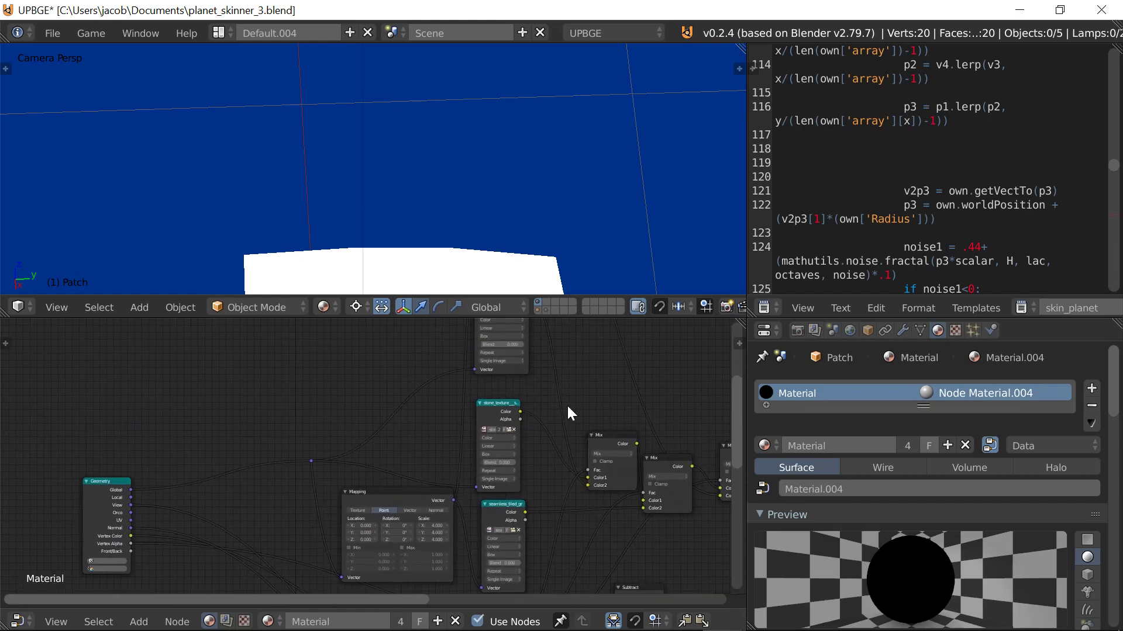
# Insert a Vector Math node into the link feeding the vector input of the sand color texture node.
pyautogui.moveTo(486, 413); pyautogui.dragTo(468, 493, button='middle')
pyautogui.moveTo(477, 367); pyautogui.dragTo(479, 372)
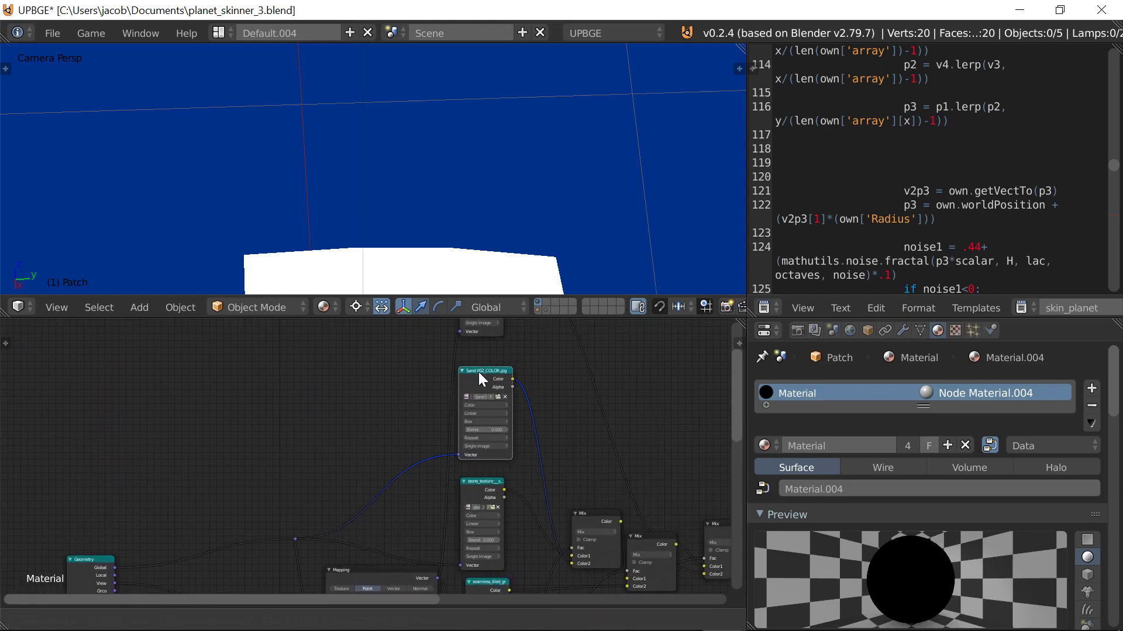
pyautogui.moveTo(307, 504); pyautogui.dragTo(306, 483, button='middle')
pyautogui.click(138, 621)
pyautogui.moveTo(168, 511)
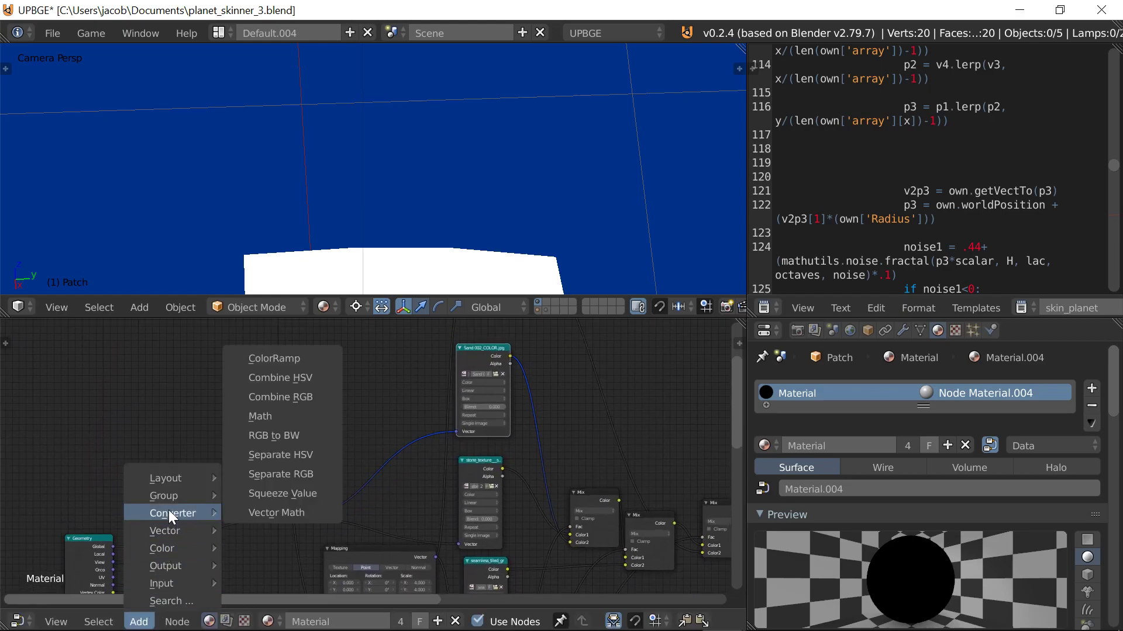
pyautogui.click(265, 513)
pyautogui.click(354, 423)
# Connect the Geometry node's Vertex Alpha to the Vector Math node's second input and set its operation to Multiply.
pyautogui.moveTo(351, 483); pyautogui.dragTo(470, 409, button='middle')
pyautogui.scroll(-1, 409, 392)
pyautogui.scroll(5, 409, 438)
pyautogui.moveTo(349, 458); pyautogui.dragTo(304, 501, button='middle')
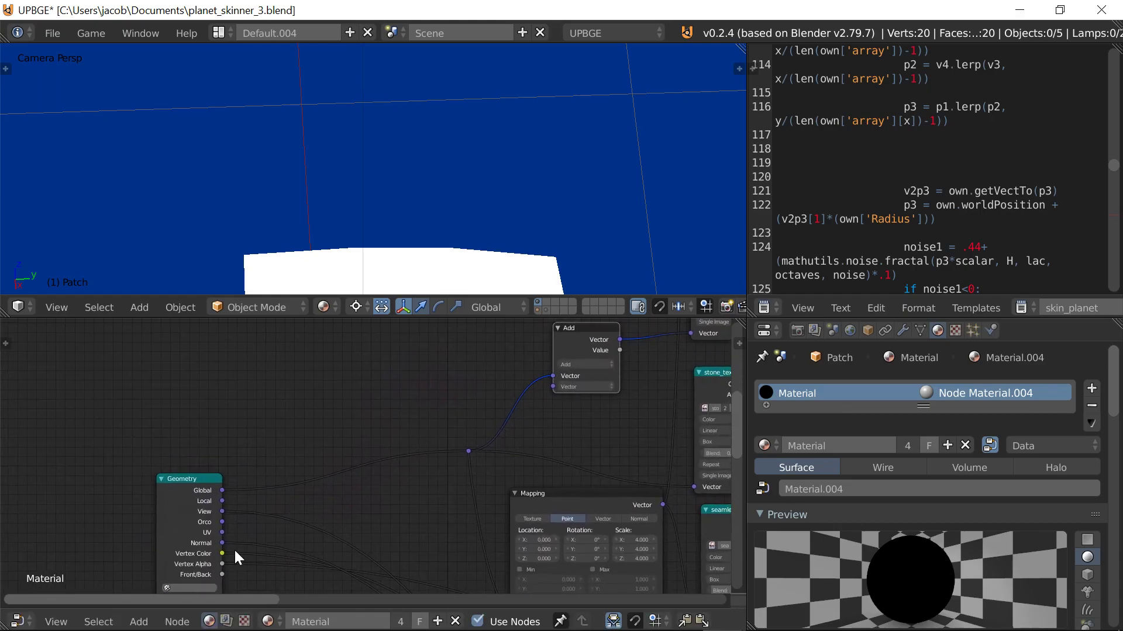
pyautogui.moveTo(222, 565); pyautogui.dragTo(552, 388)
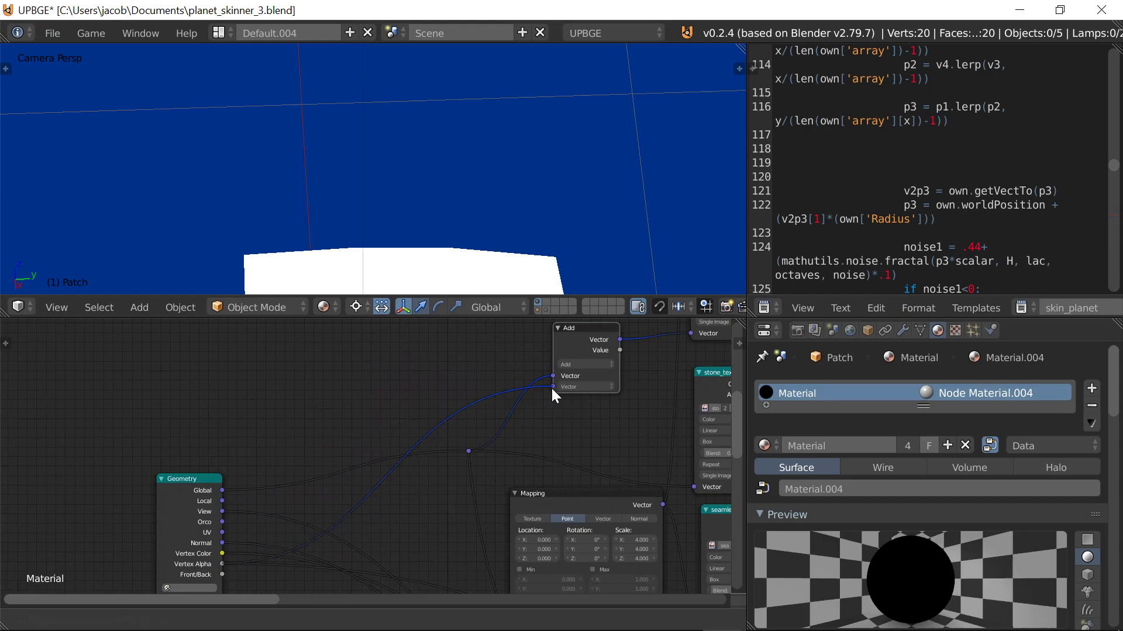
pyautogui.click(571, 365)
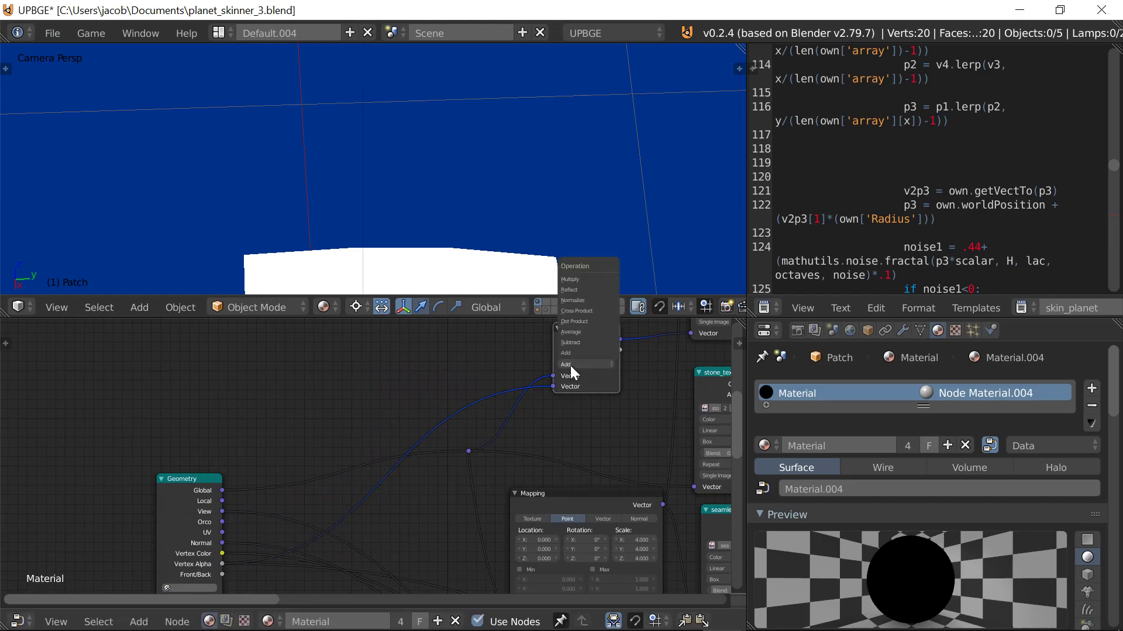
pyautogui.click(576, 279)
# Insert a Math node set to Add into the Vertex Alpha link and set its second value to 1.
pyautogui.click(139, 621)
pyautogui.moveTo(164, 531)
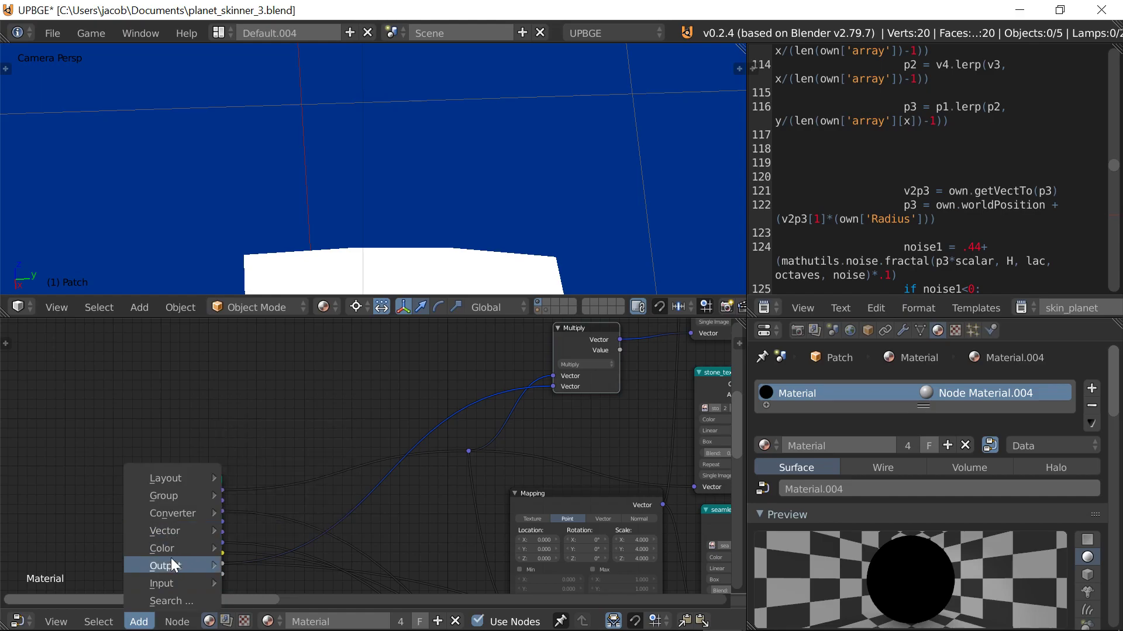
pyautogui.click(259, 415)
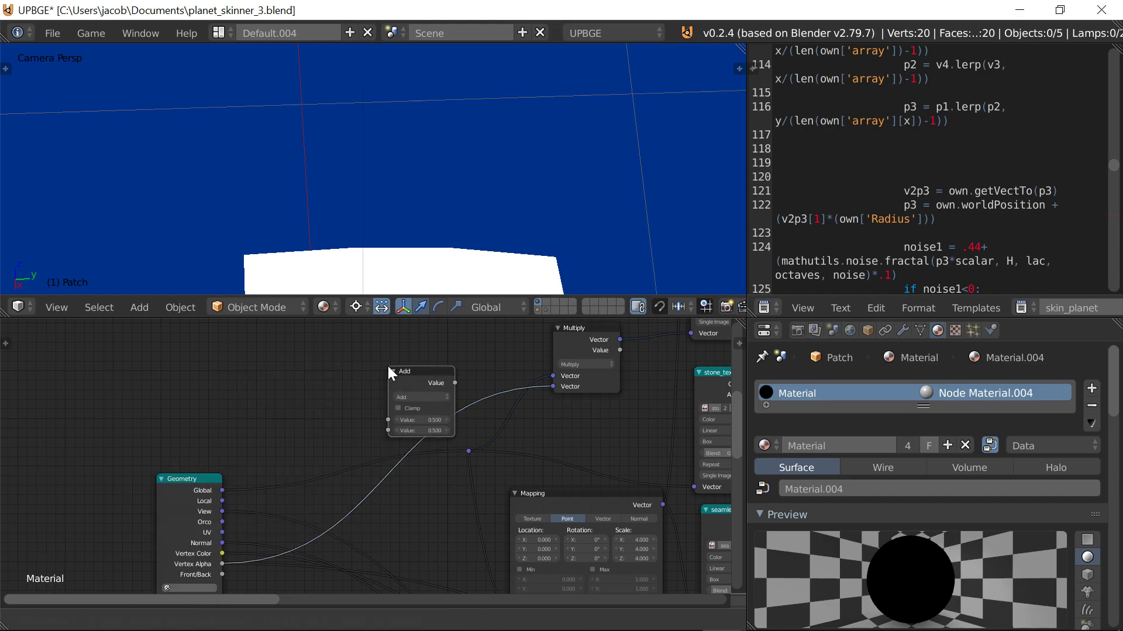
pyautogui.click(388, 366)
pyautogui.click(419, 430)
pyautogui.write('1')
pyautogui.press('Return')
# Duplicate the Add node into the link before it, change the copy to Multiply and set its value to 0.5.
pyautogui.moveTo(369, 400); pyautogui.dragTo(299, 426, button='middle')
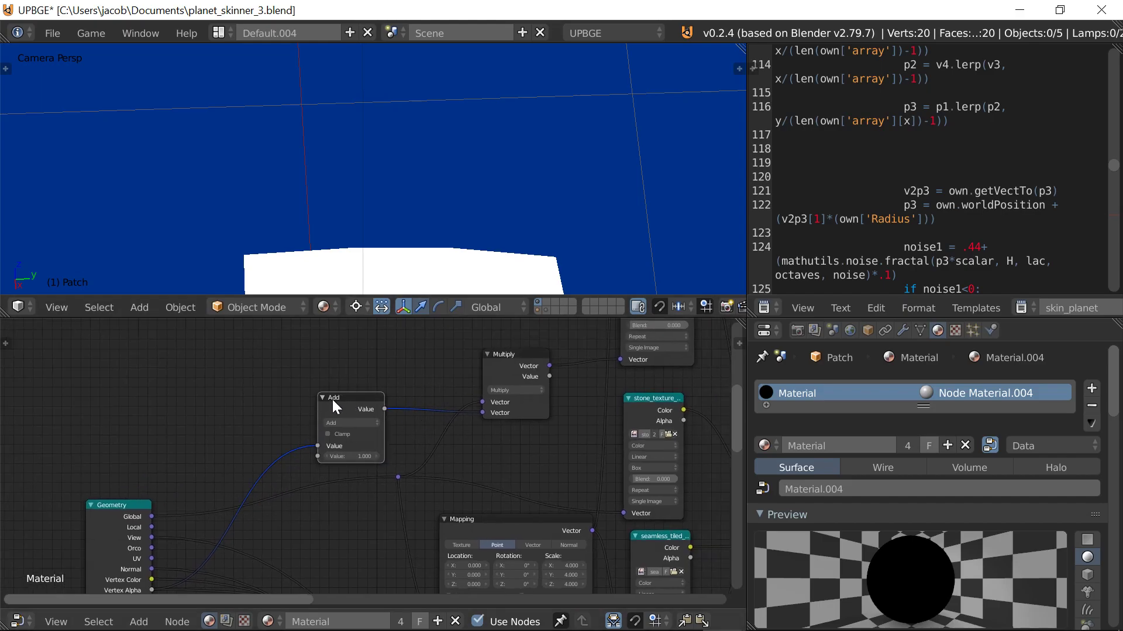
pyautogui.hotkey('shift', 'd')
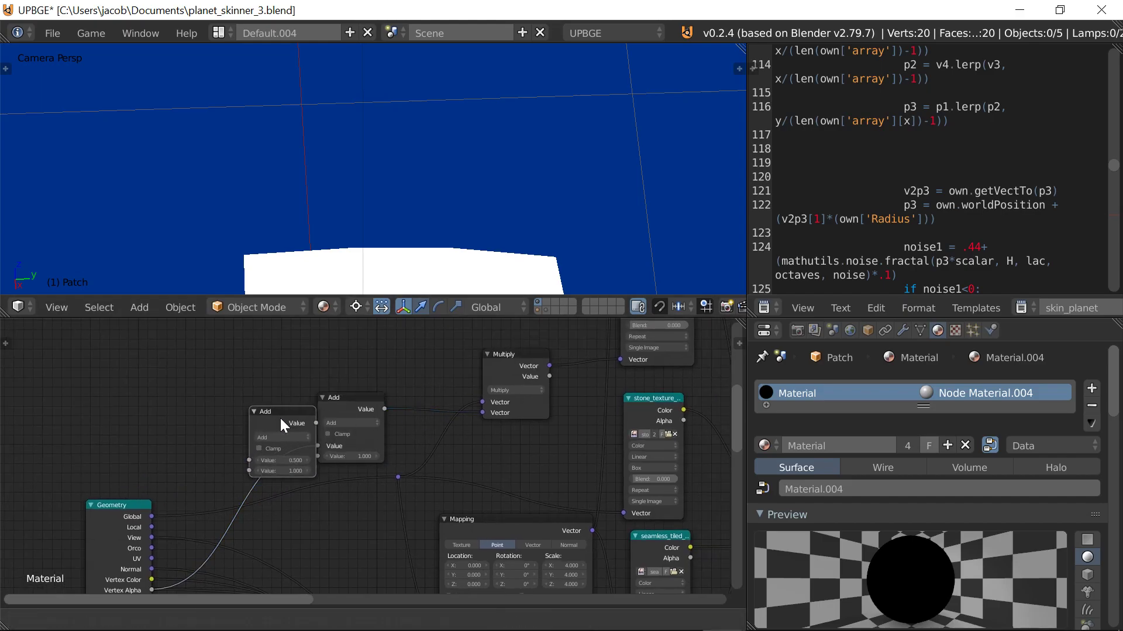
pyautogui.click(243, 416)
pyautogui.click(241, 434)
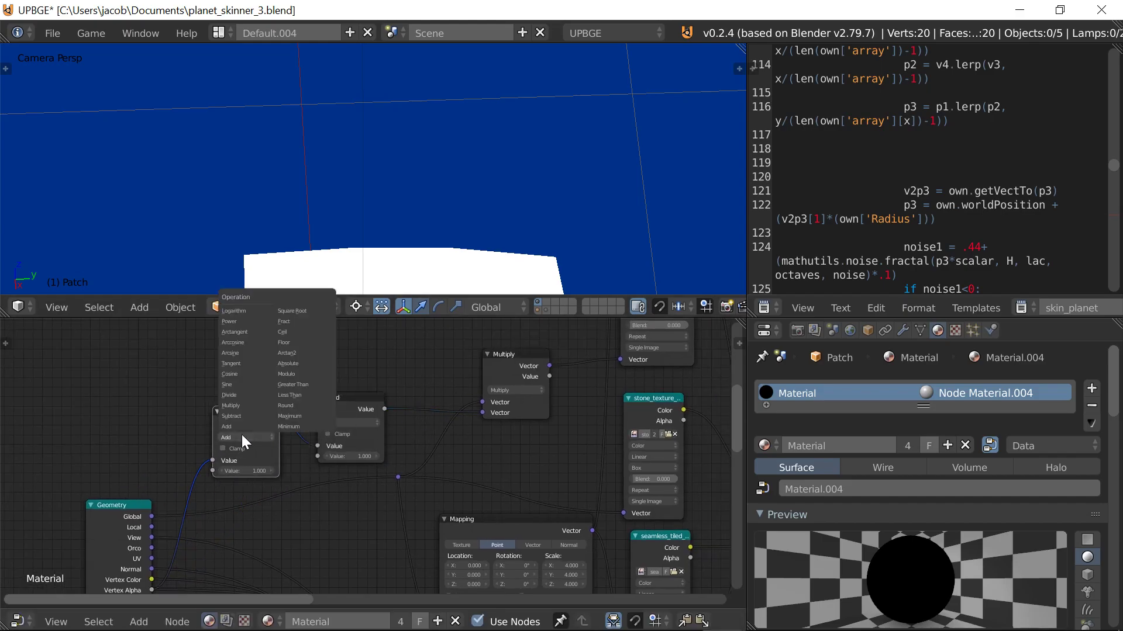
pyautogui.click(244, 401)
pyautogui.click(245, 472)
pyautogui.write('5')
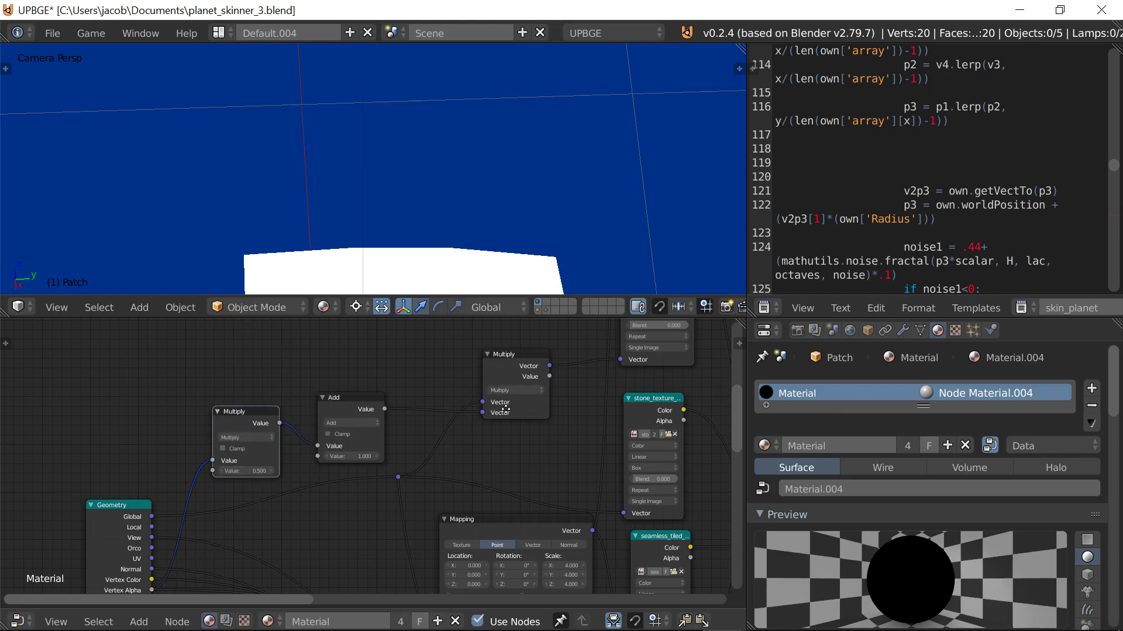
# Enlarge the 3D view and run the game to examine the terrain with the alpha-scaled sand texture.
pyautogui.moveTo(512, 406); pyautogui.dragTo(415, 446, button='middle')
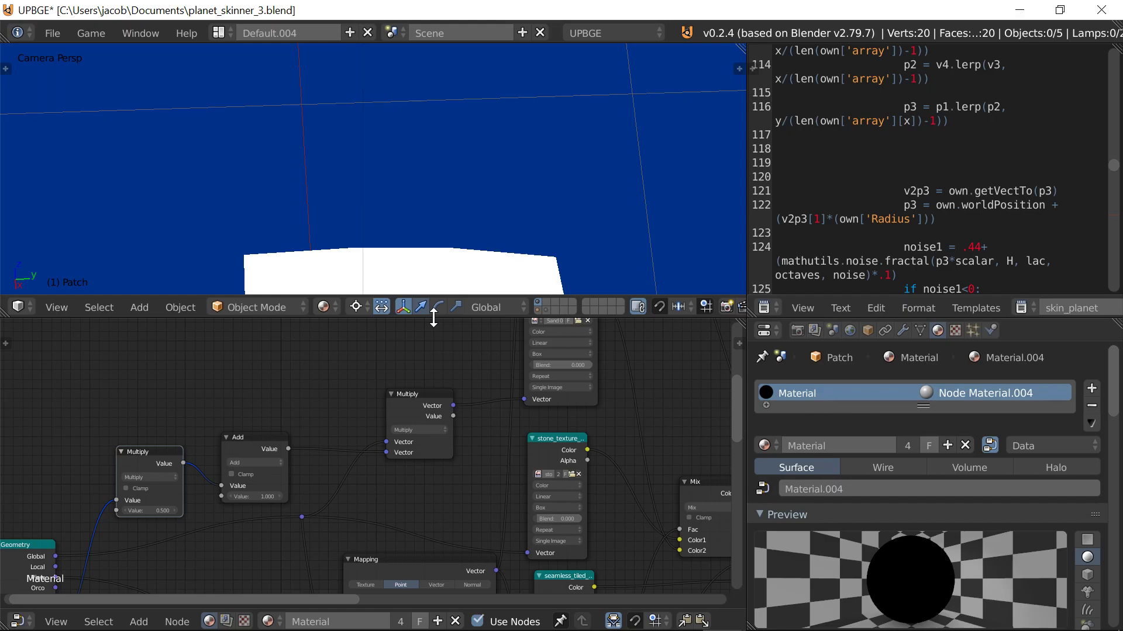
pyautogui.moveTo(433, 316); pyautogui.dragTo(440, 609)
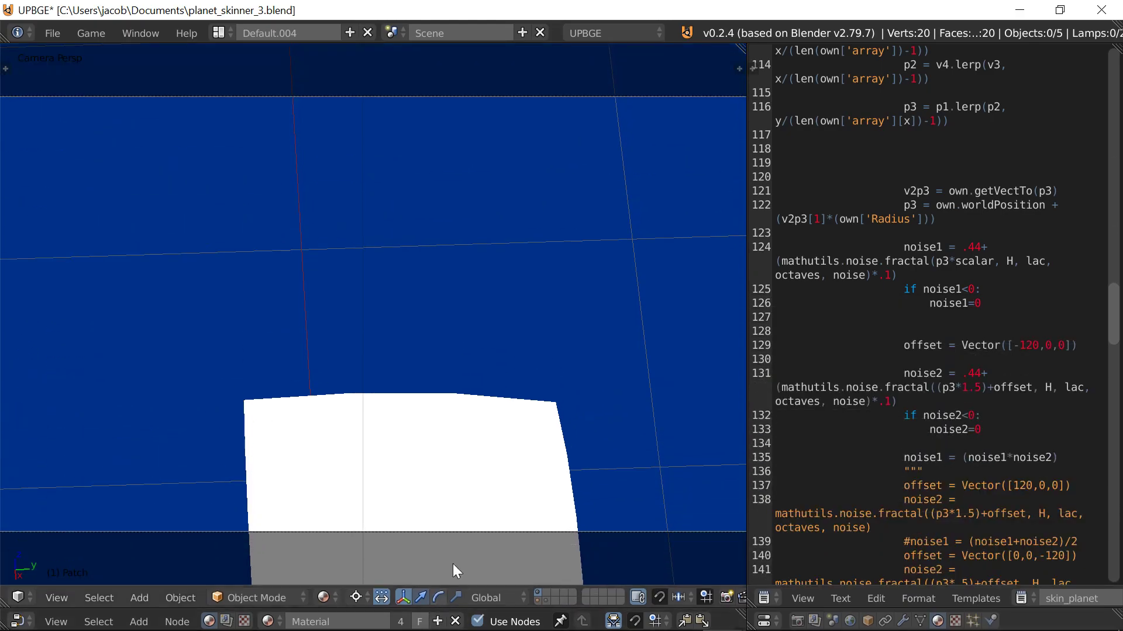
pyautogui.press('p')
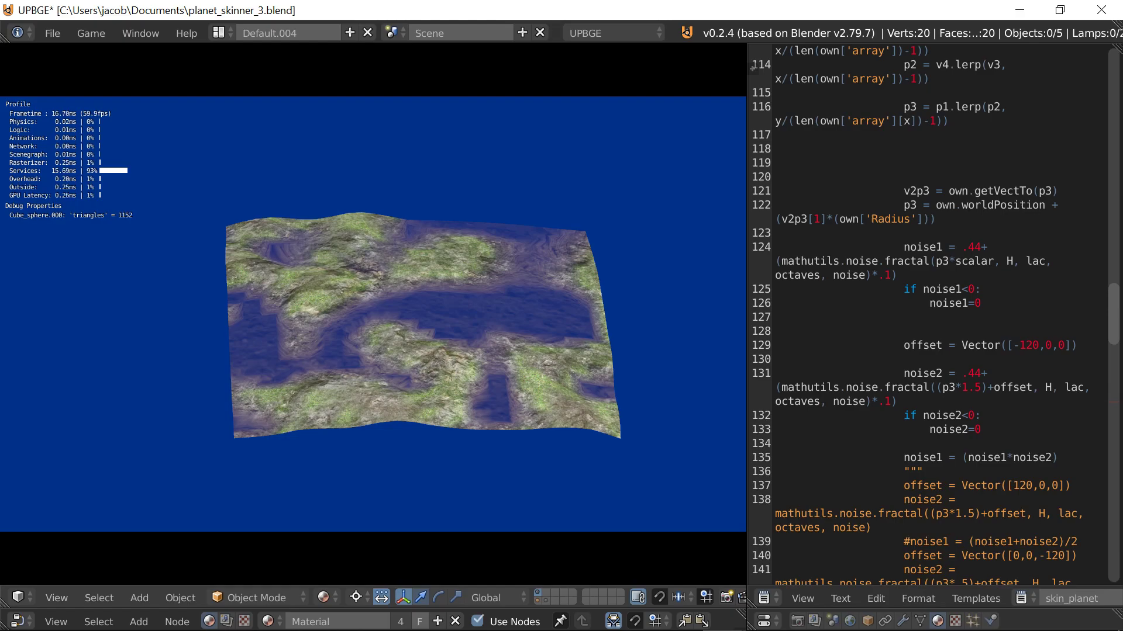
pyautogui.press('Escape')
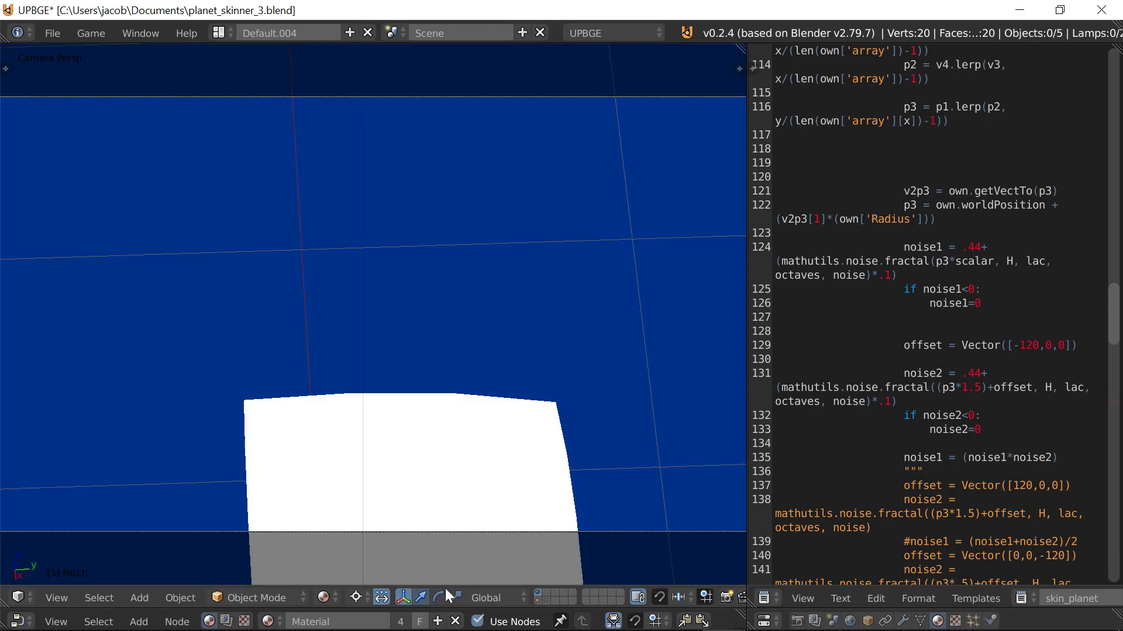
# Set the value of the Multiply node after Vertex Alpha to 0.125 and run the game again.
pyautogui.moveTo(447, 609); pyautogui.dragTo(450, 292)
pyautogui.moveTo(264, 514); pyautogui.dragTo(537, 477, button='middle')
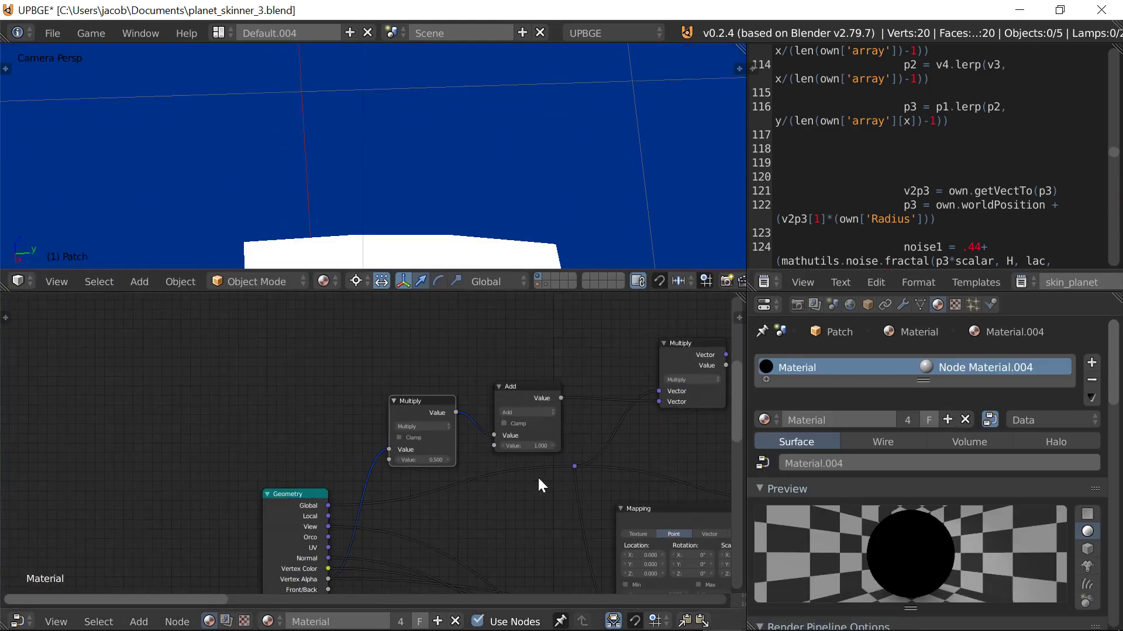
pyautogui.click(424, 461)
pyautogui.write('0.125')
pyautogui.press('Return')
pyautogui.moveTo(501, 291); pyautogui.dragTo(552, 624)
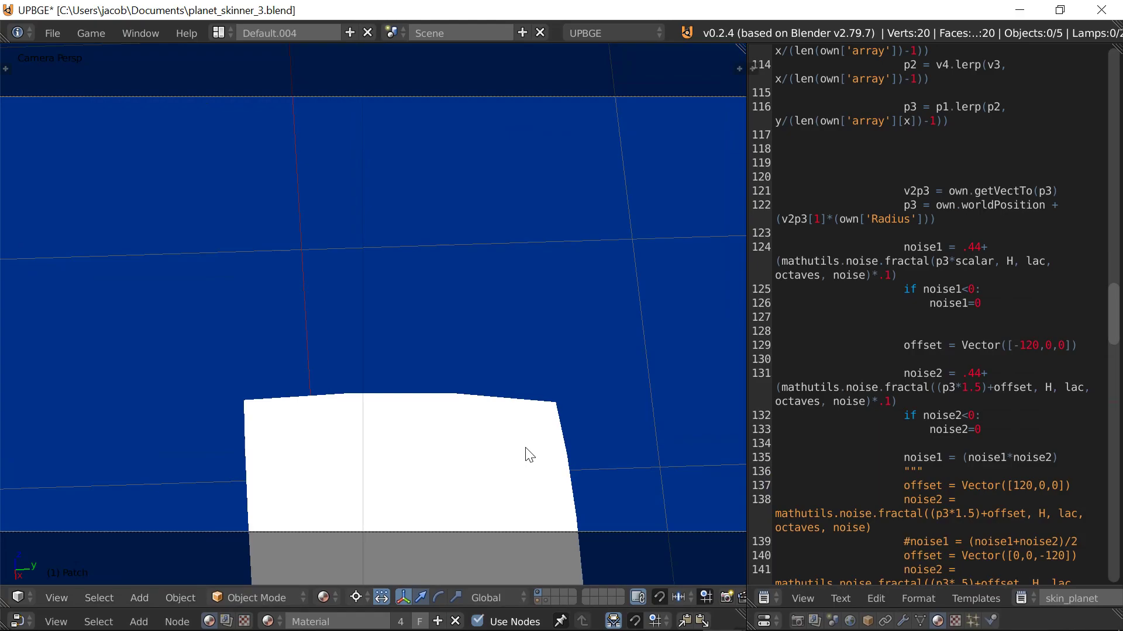
pyautogui.press('p')
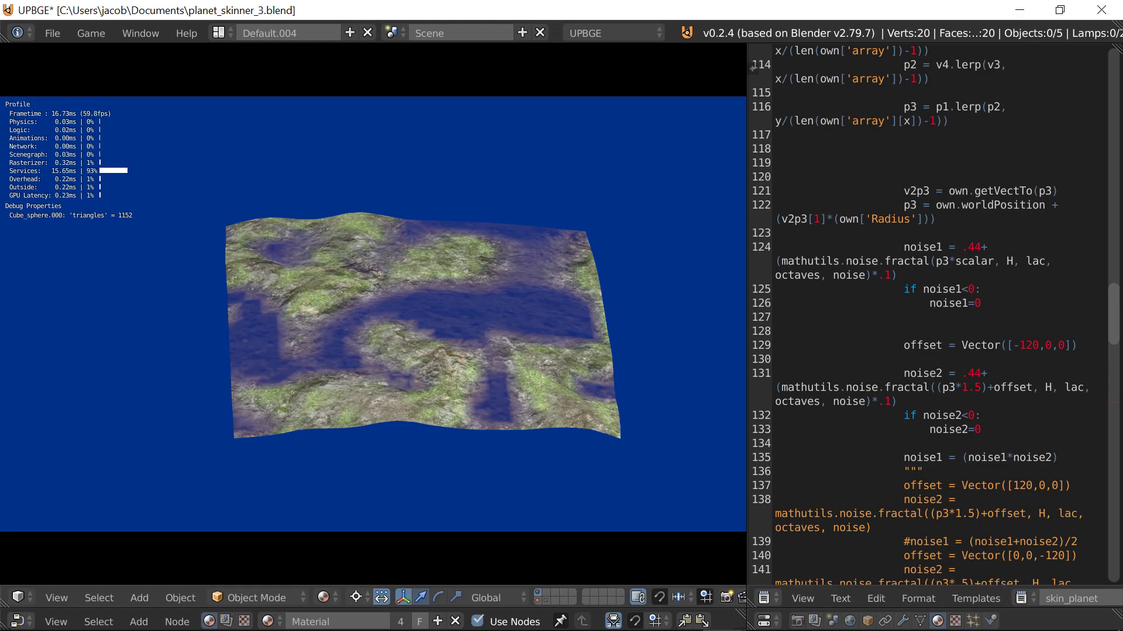
# Stop the game, subdivide all faces of the Cube_sphere.000 mesh once, and run the game to check the denser terrain.
pyautogui.press('Escape')
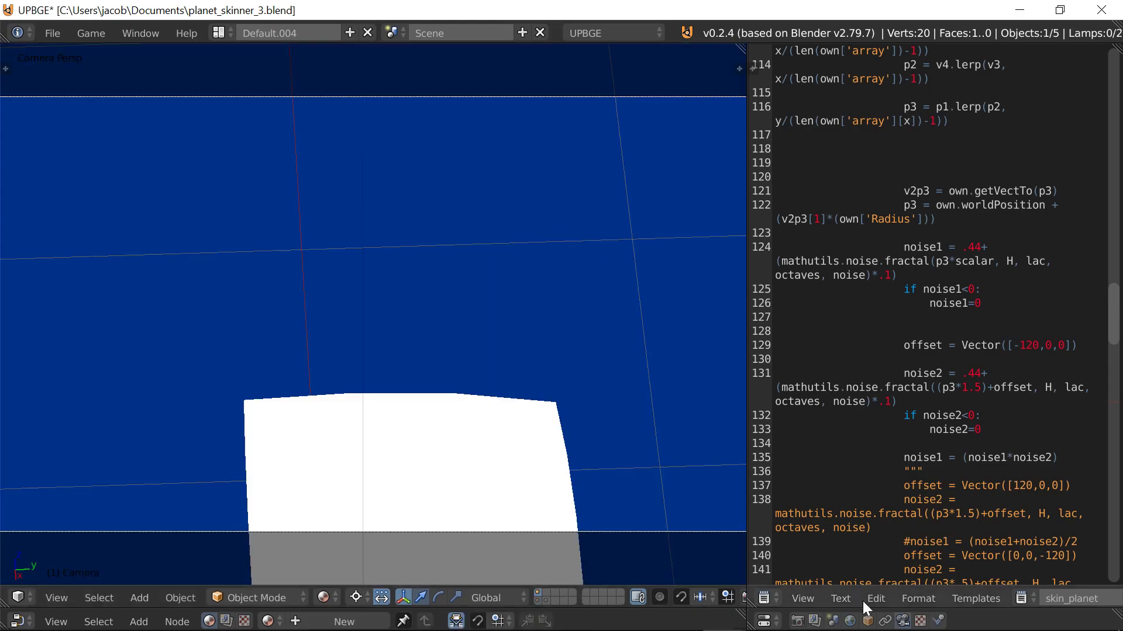
pyautogui.rightClick(459, 441)
pyautogui.press('Tab')
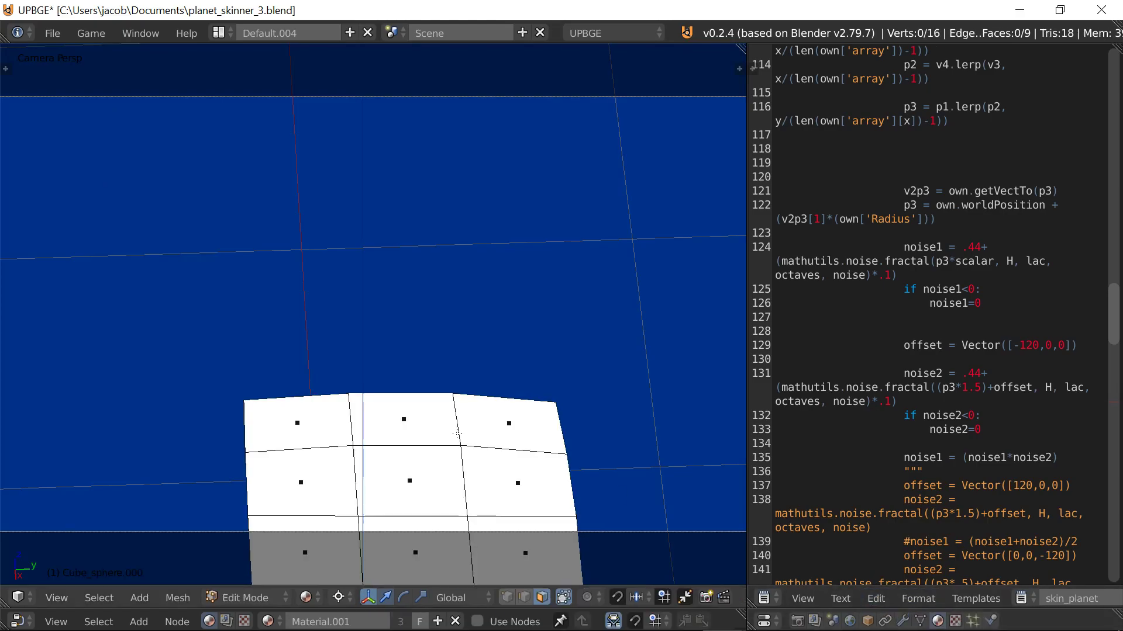
pyautogui.press('a')
pyautogui.press('t')
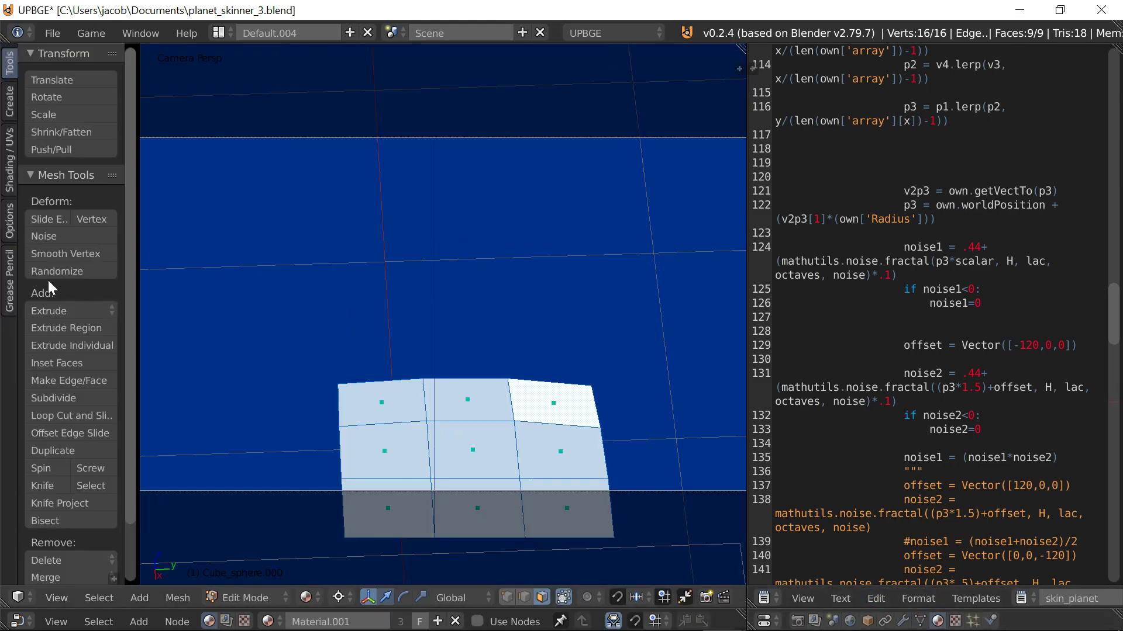
pyautogui.click(64, 399)
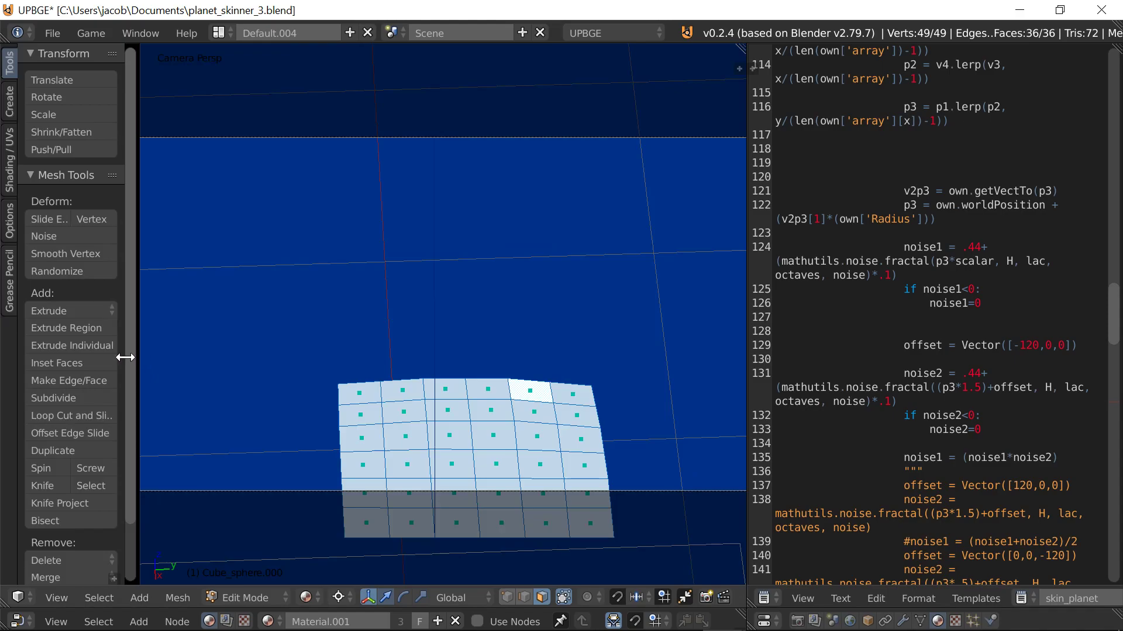
pyautogui.press('t')
pyautogui.press('Tab')
pyautogui.press('p')
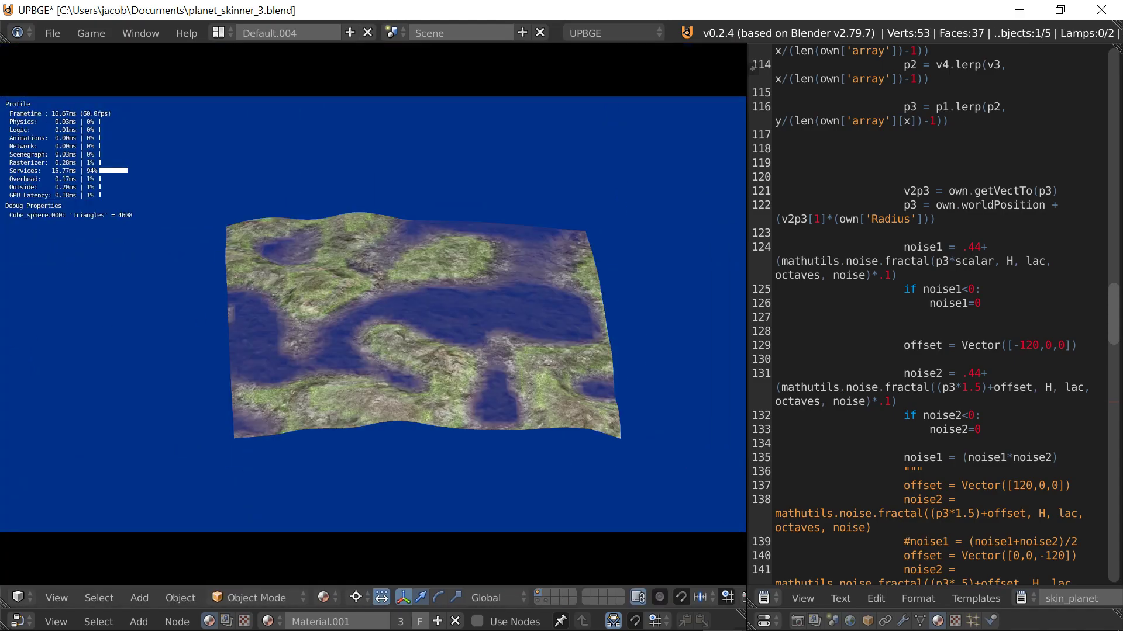
pyautogui.press('Escape')
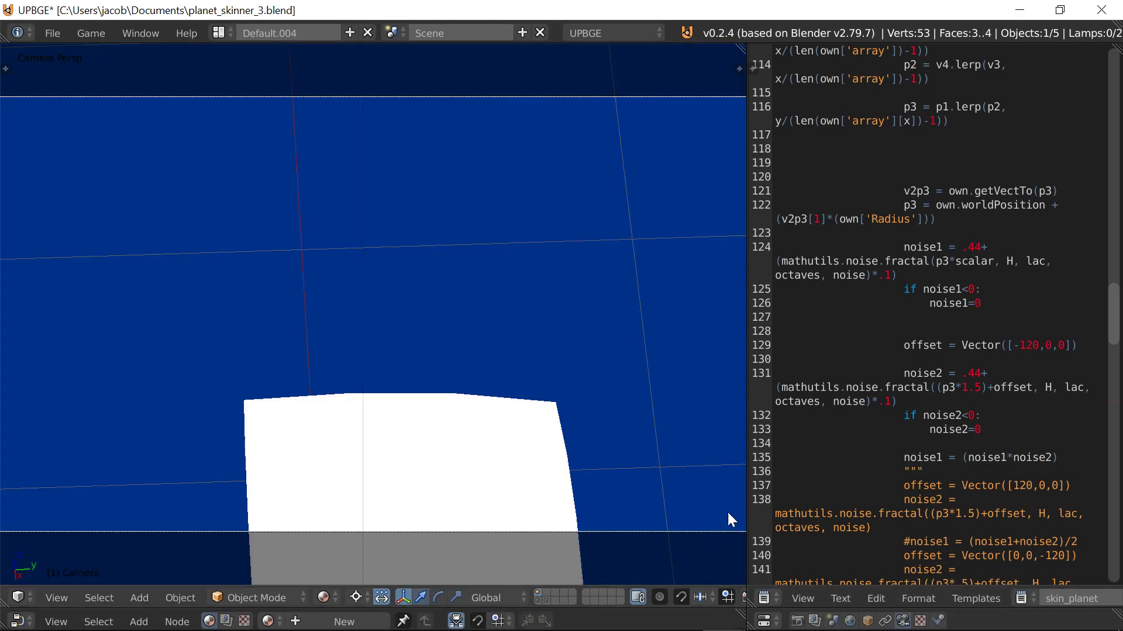
# Set the camera's focal length to 500 mm and run the game to examine the terrain closer up.
pyautogui.moveTo(897, 609); pyautogui.dragTo(893, 434)
pyautogui.click(890, 579)
pyautogui.write('500')
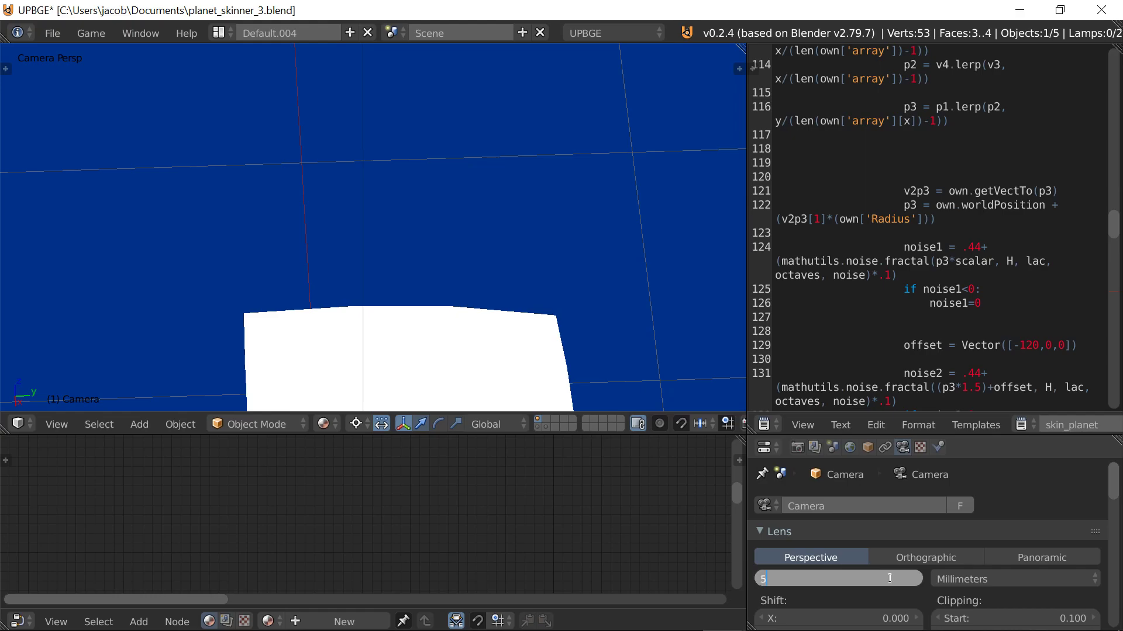
pyautogui.press('Return')
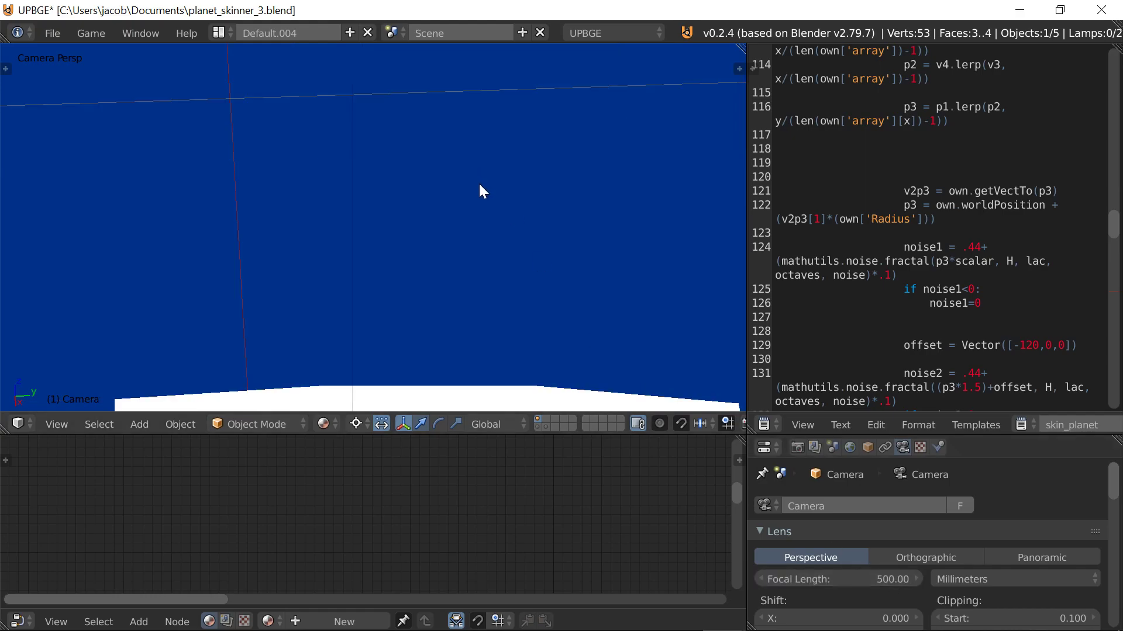
pyautogui.press('p')
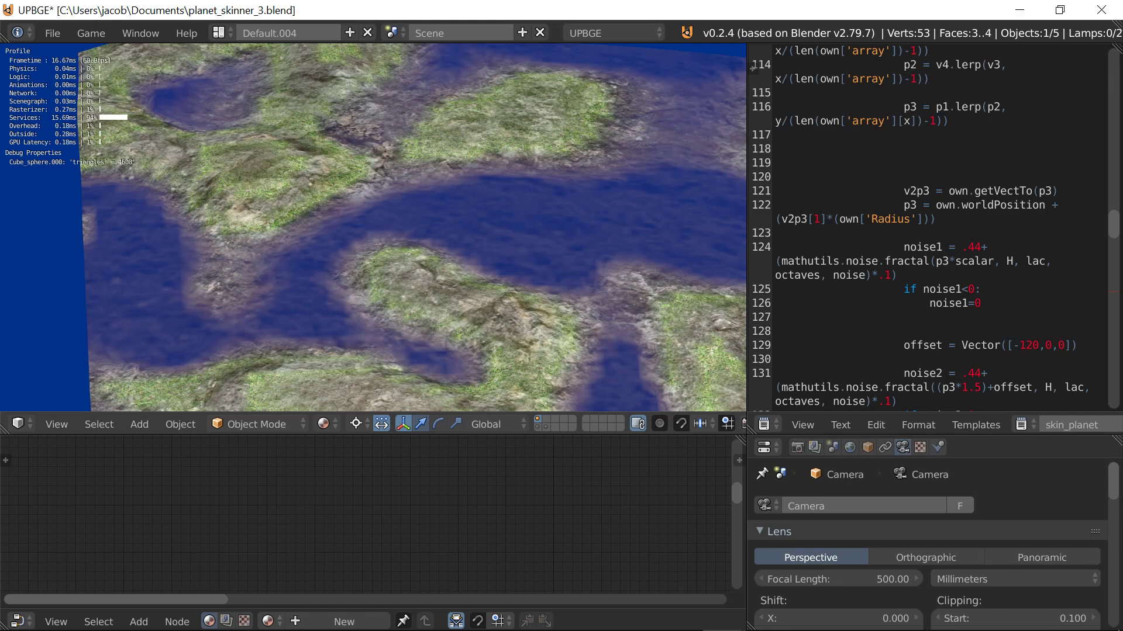
pyautogui.press('Escape')
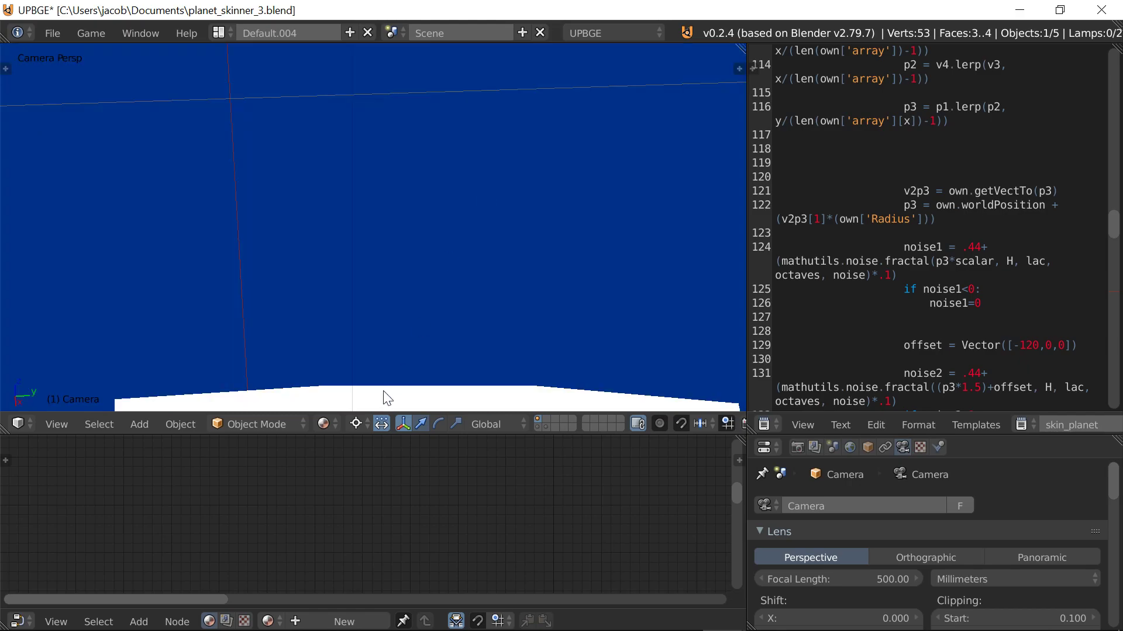
# Enlarge the node editor, show the layer holding the Patch object, and select Patch to open its material nodes.
pyautogui.moveTo(393, 433); pyautogui.dragTo(400, 217)
pyautogui.scroll(-2, 396, 396)
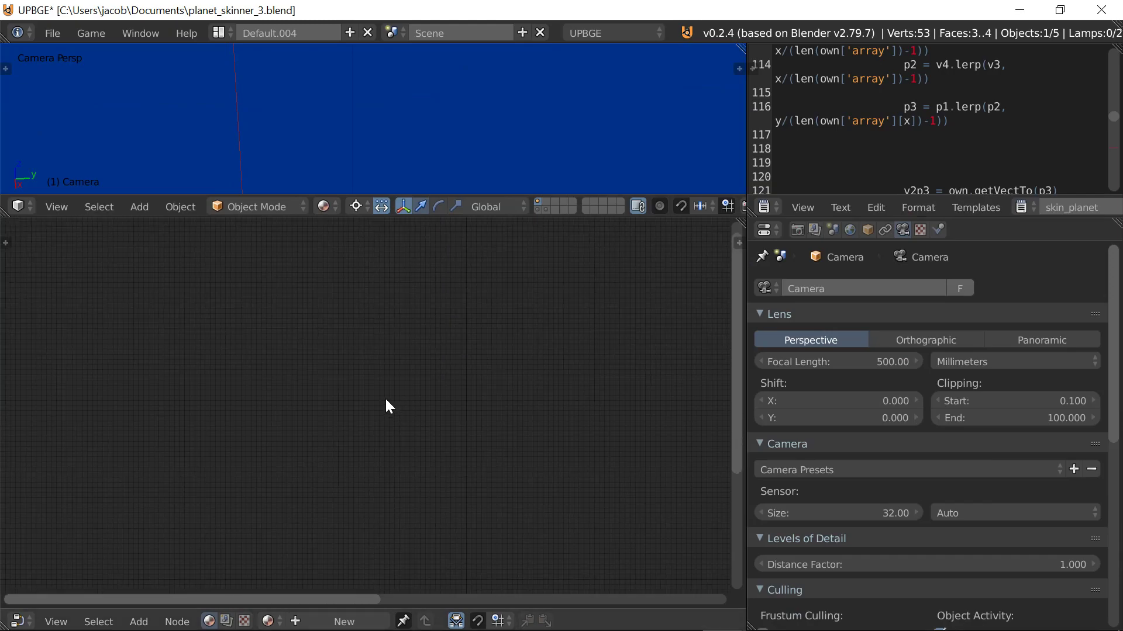
pyautogui.click(538, 209)
pyautogui.moveTo(559, 120); pyautogui.dragTo(611, 148, button='middle')
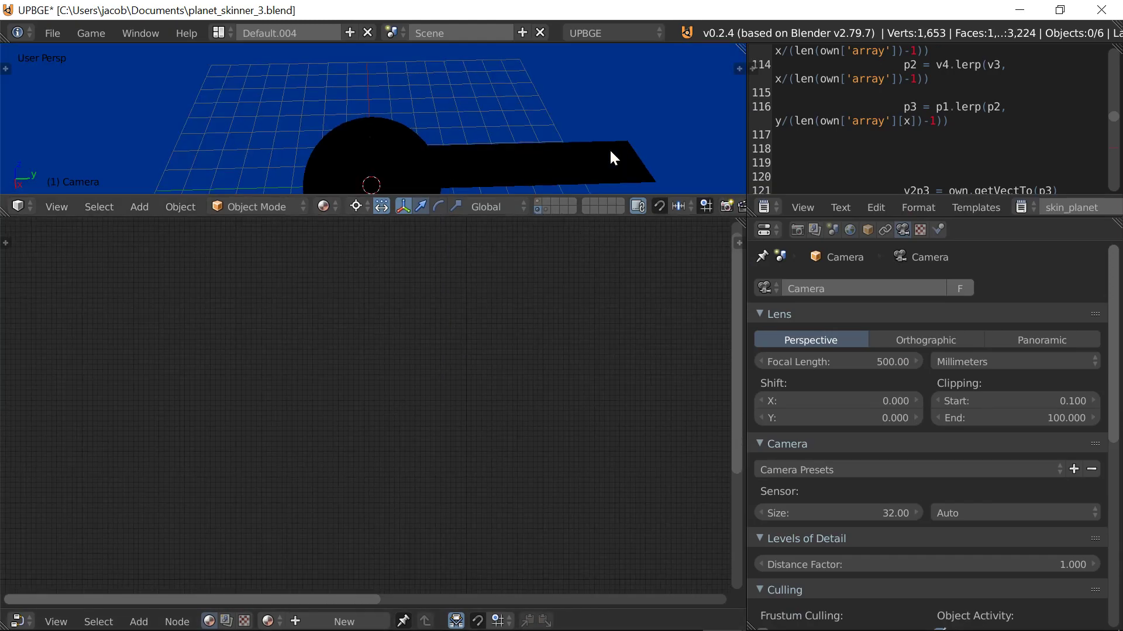
pyautogui.scroll(-3, 612, 157)
pyautogui.rightClick(406, 133)
pyautogui.scroll(3, 270, 436)
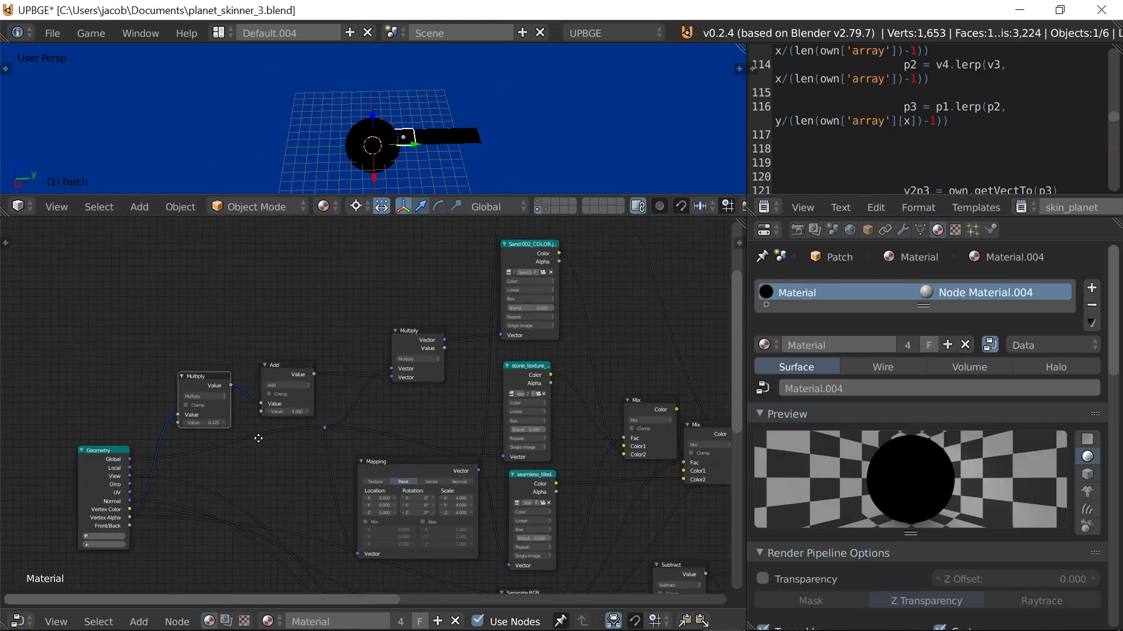
# Duplicate the Mapping node into the link between the vector Multiply node and the sand texture, with its X and Y scale set to 2.
pyautogui.scroll(2, 413, 375)
pyautogui.moveTo(421, 317); pyautogui.dragTo(339, 310)
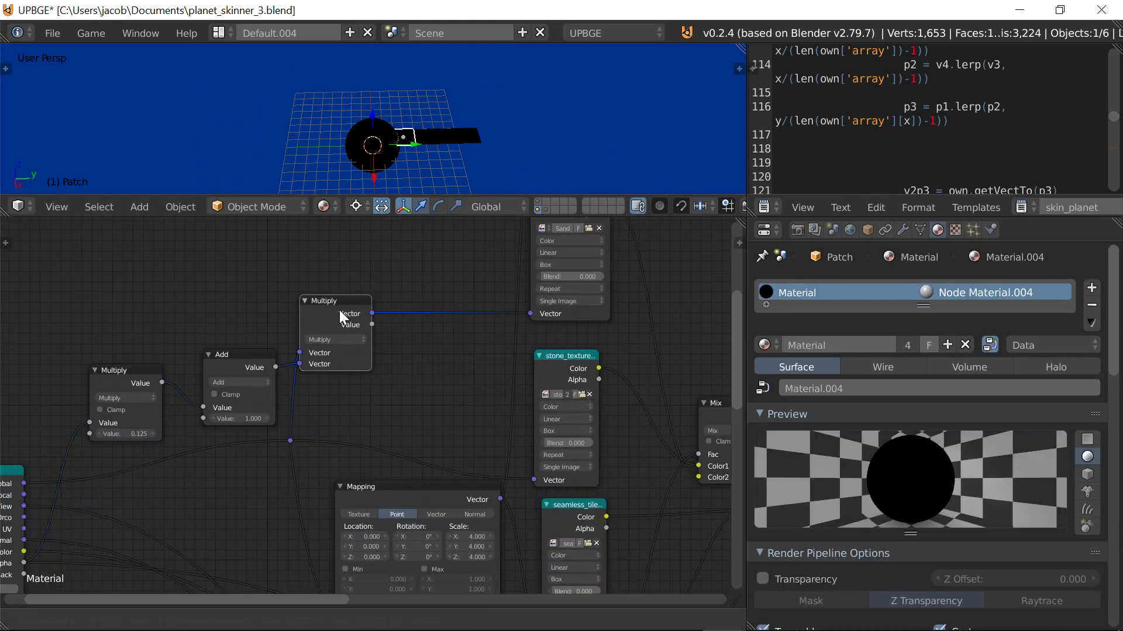
pyautogui.hotkey('shift', 'd')
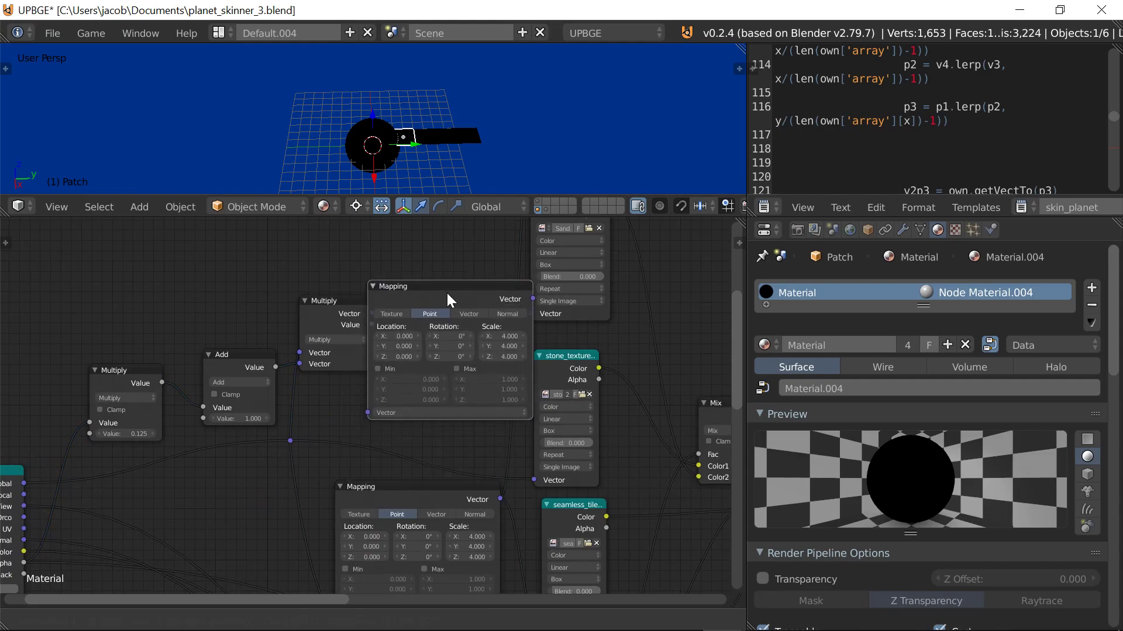
pyautogui.click(490, 291)
pyautogui.write('2')
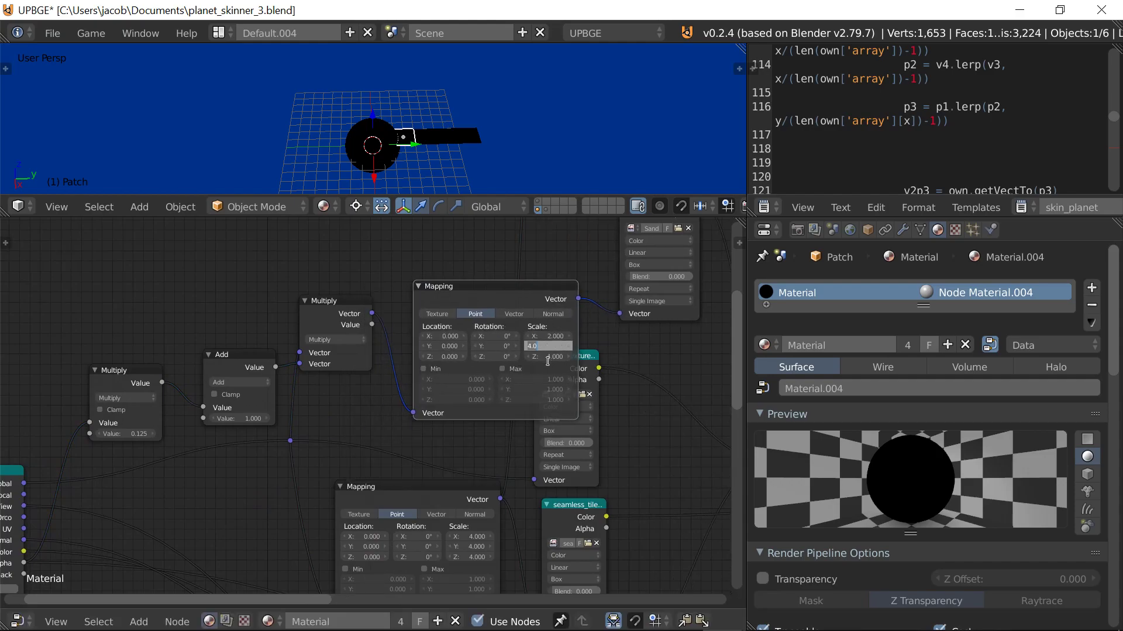
pyautogui.write('2')
pyautogui.press('Return')
# Enlarge the 3D view, return to the first layer's camera view, and run the game to examine the rescaled sand texture.
pyautogui.moveTo(469, 295); pyautogui.dragTo(77, 585)
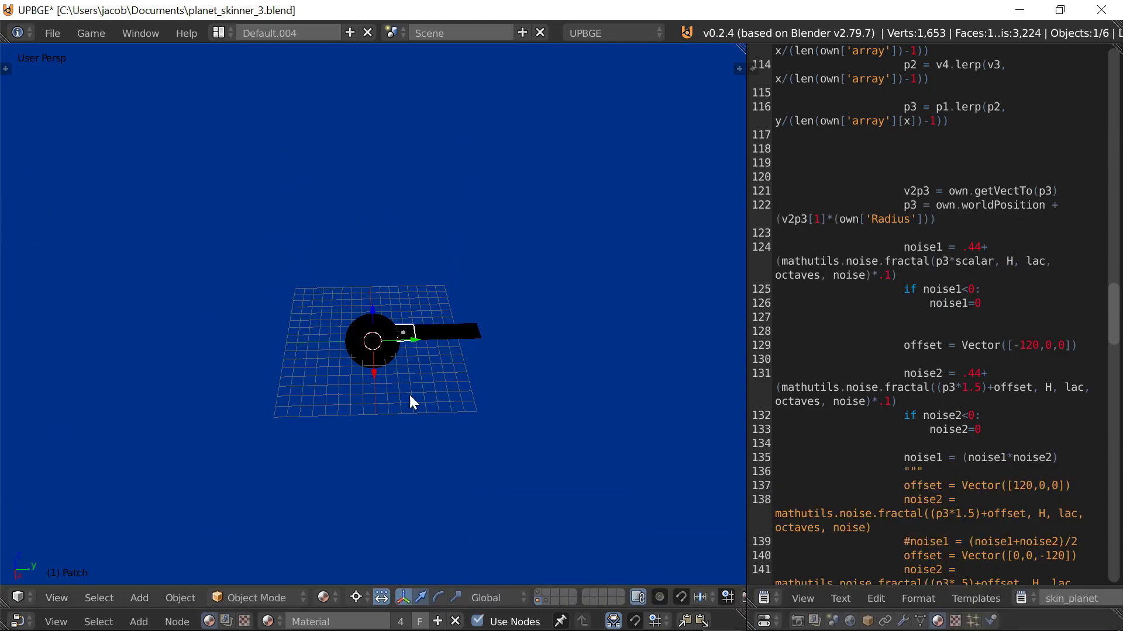
pyautogui.click(538, 591)
pyautogui.scroll(8, 428, 426)
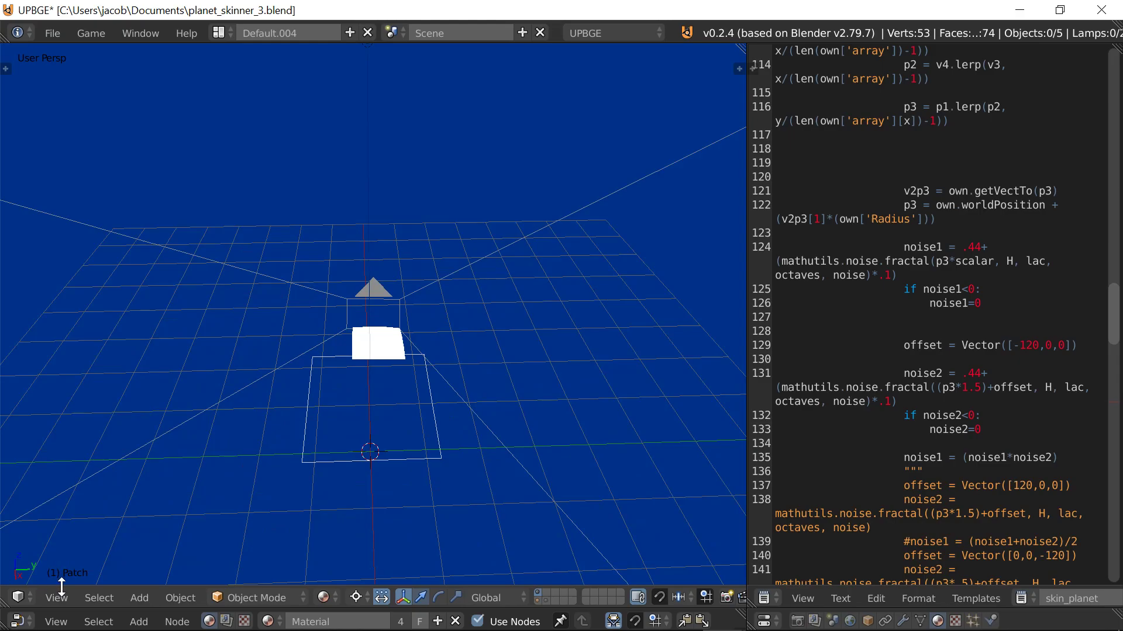
pyautogui.click(57, 597)
pyautogui.moveTo(395, 457)
pyautogui.click(448, 467)
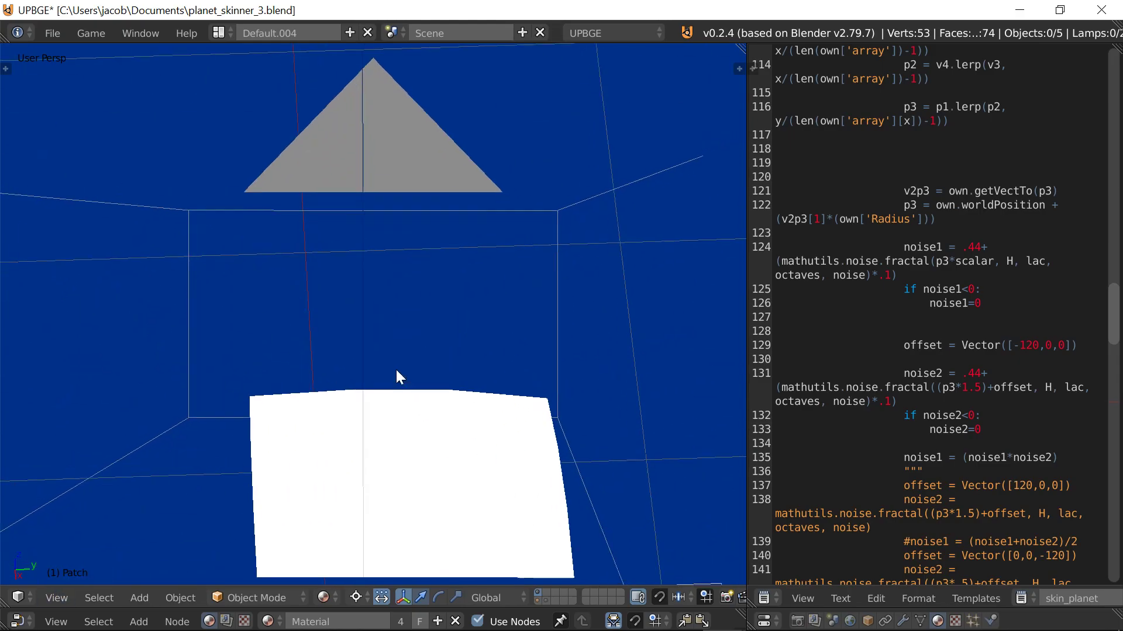
pyautogui.press('p')
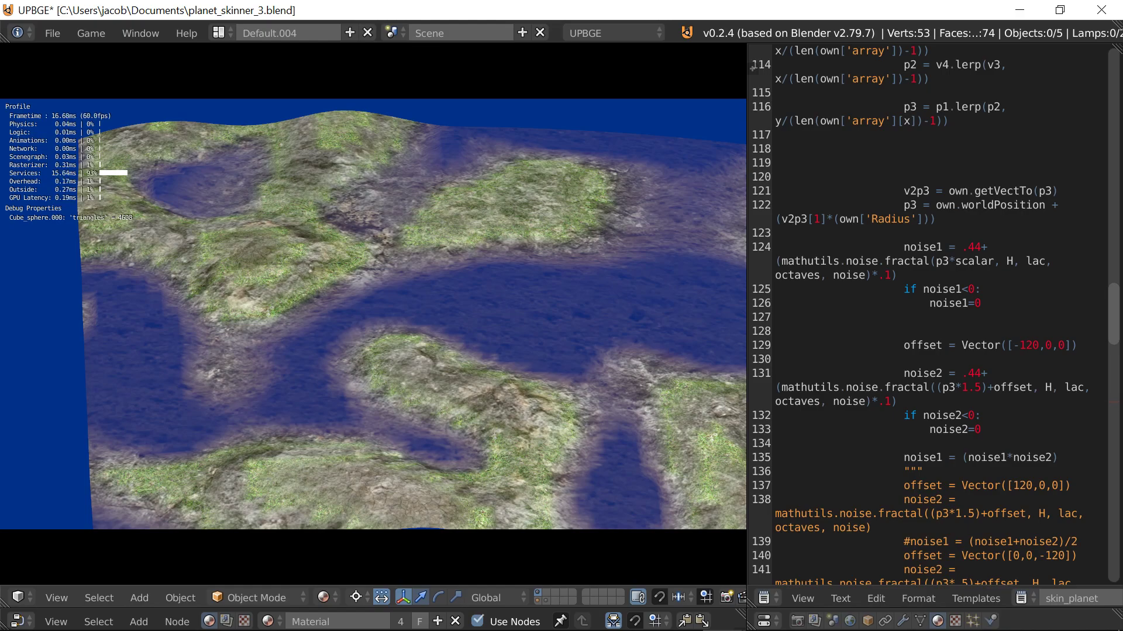
pyautogui.press('Escape')
# Reposition the camera with walk navigation to frame more of the terrain's near edge, and run the game again.
pyautogui.hotkey('shift', 'f')
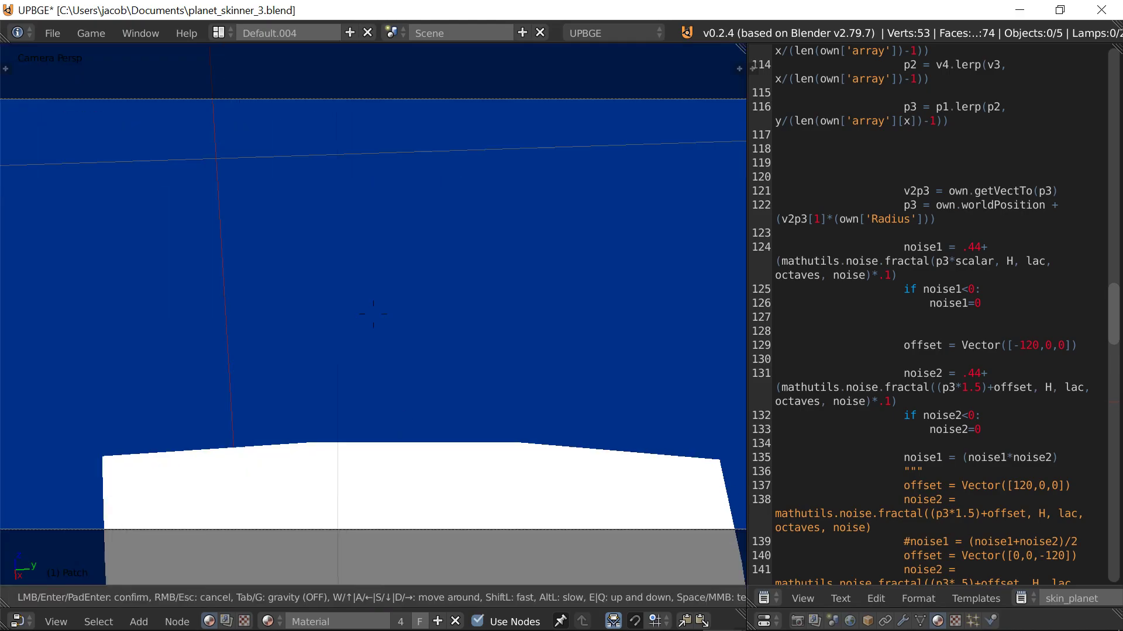
pyautogui.press('Escape')
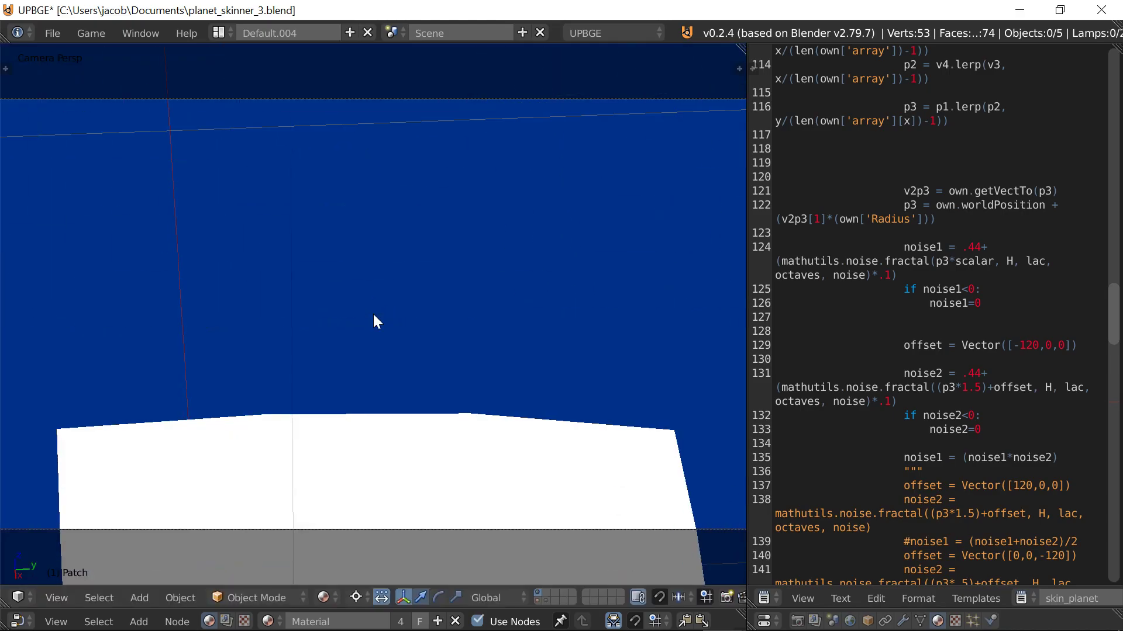
pyautogui.press('p')
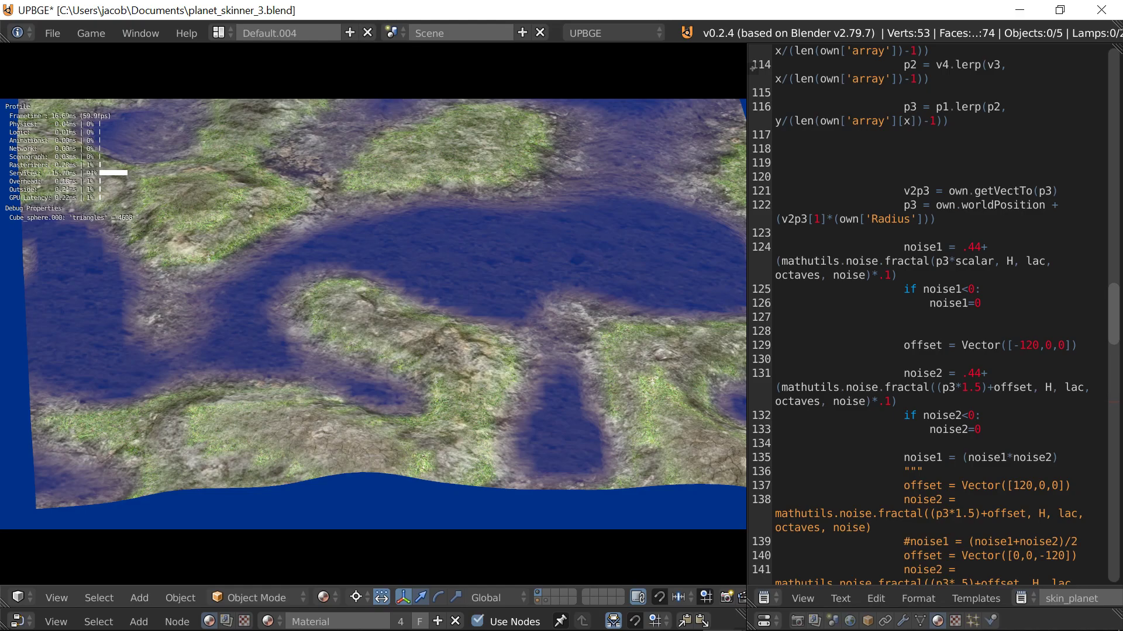
pyautogui.press('Escape')
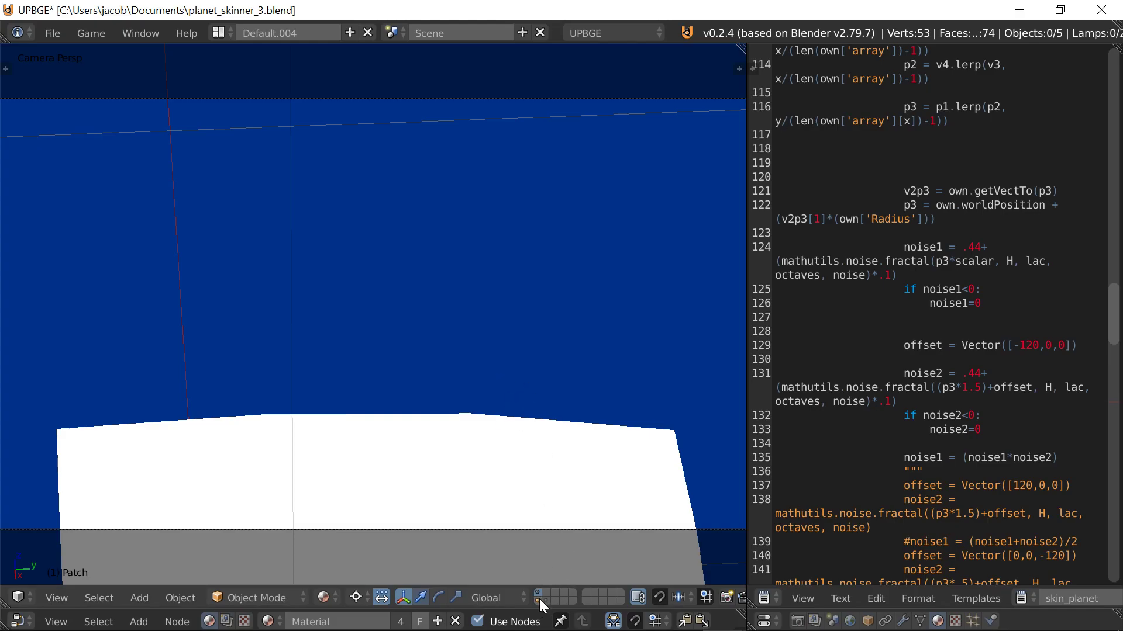
pyautogui.moveTo(516, 623)
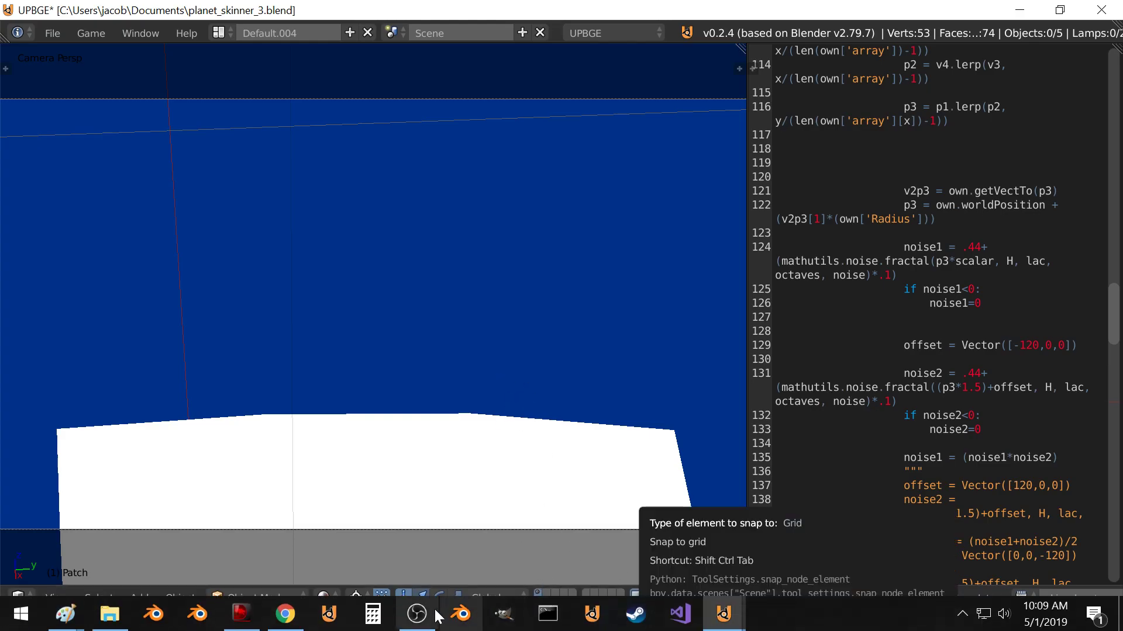